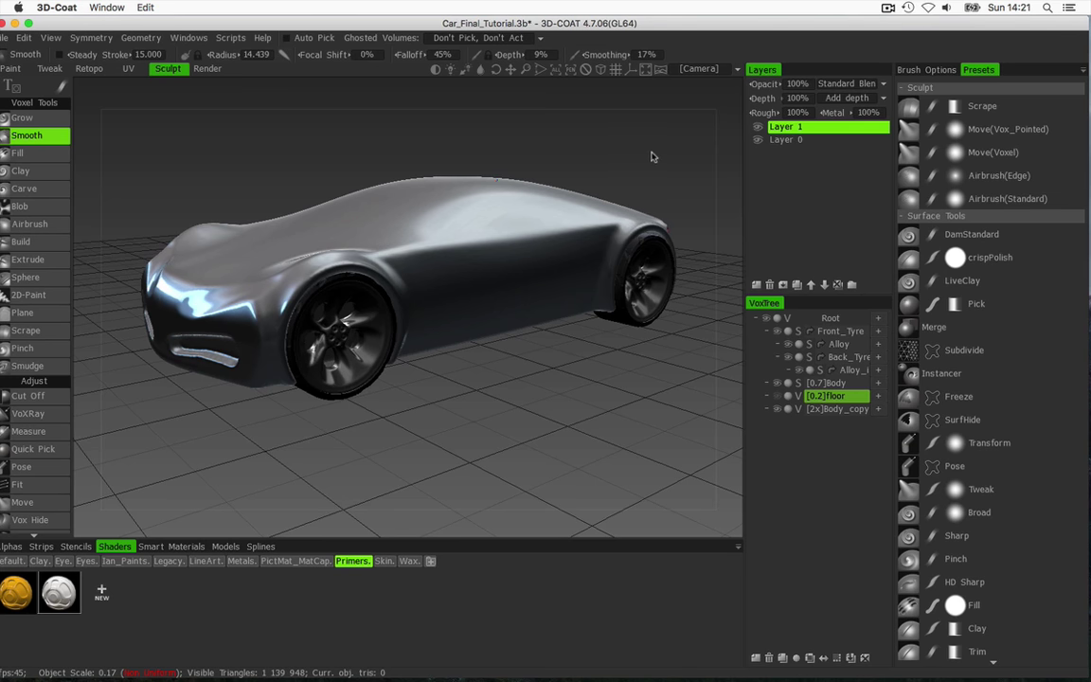
{"action": "left_click_drag", "start_coordinate": [652, 156], "coordinate": [464, 169]}
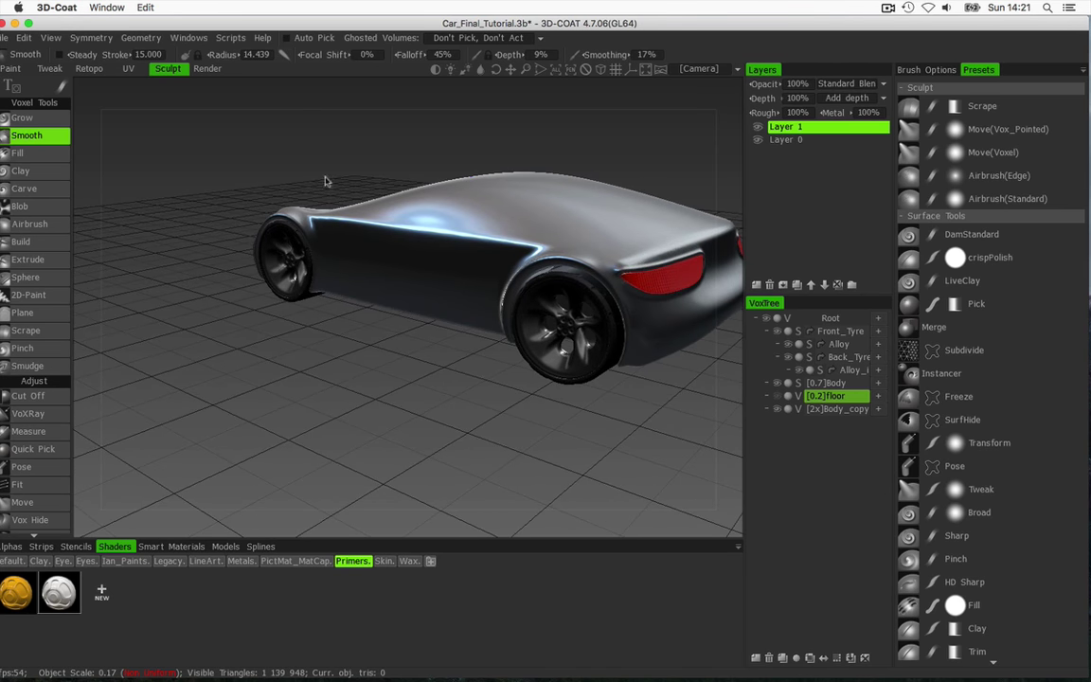
{"action": "left_click_drag", "start_coordinate": [325, 181], "coordinate": [464, 171]}
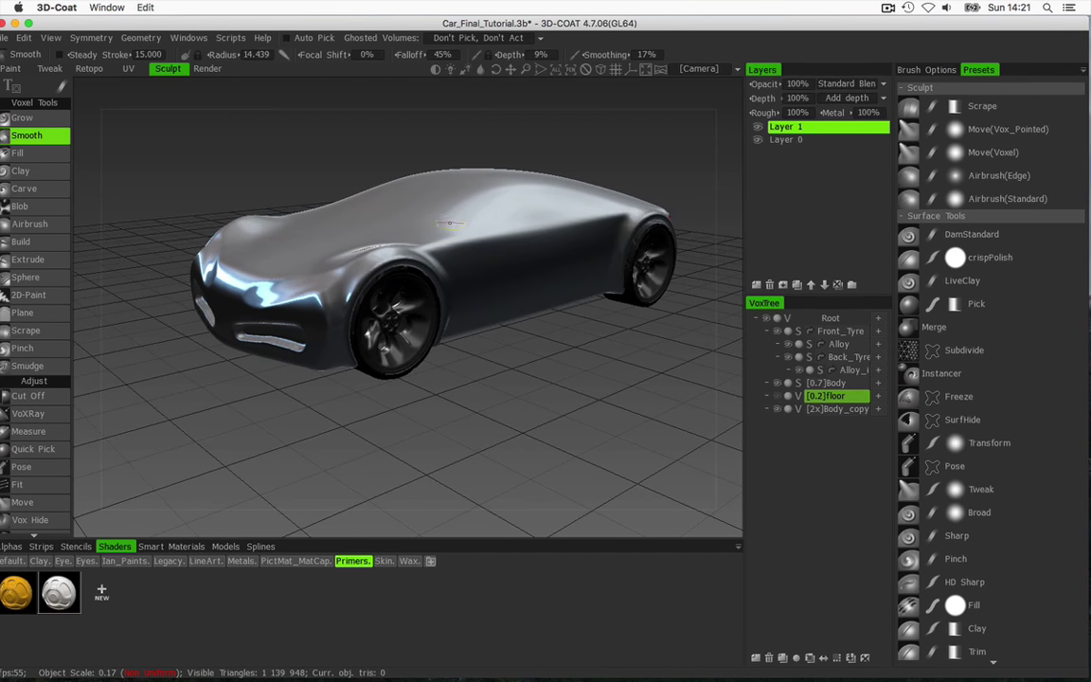
{"action": "left_click_drag", "start_coordinate": [541, 149], "coordinate": [611, 151]}
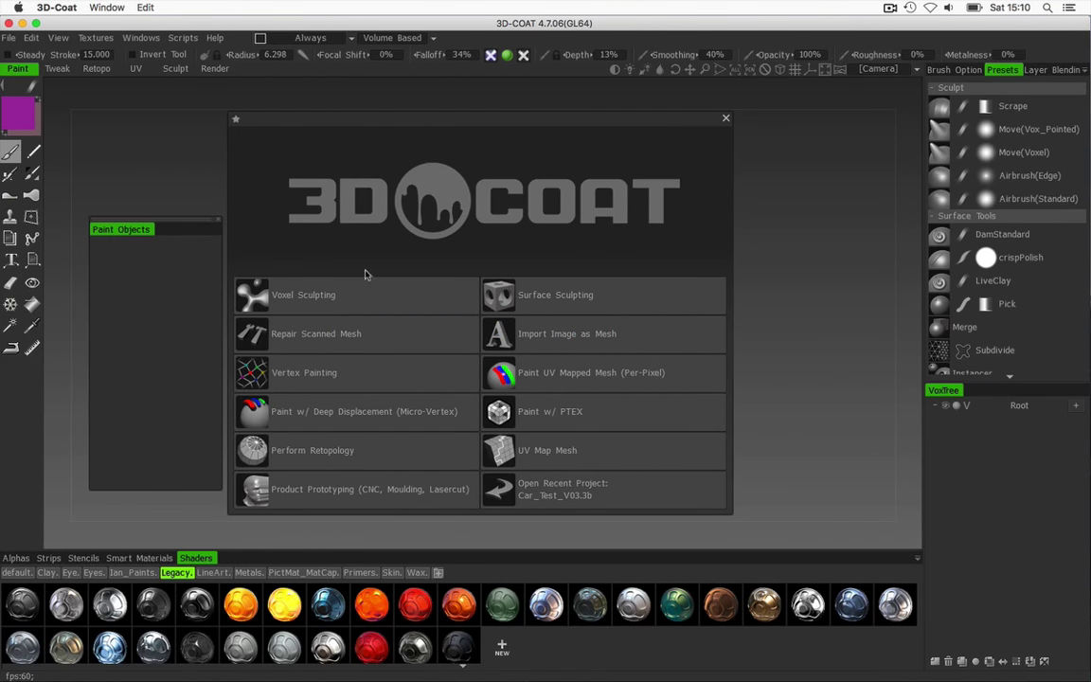
- Start an empty voxel sculpting scene and turn on the floor grid
{"action": "left_click", "coordinate": [277, 298]}
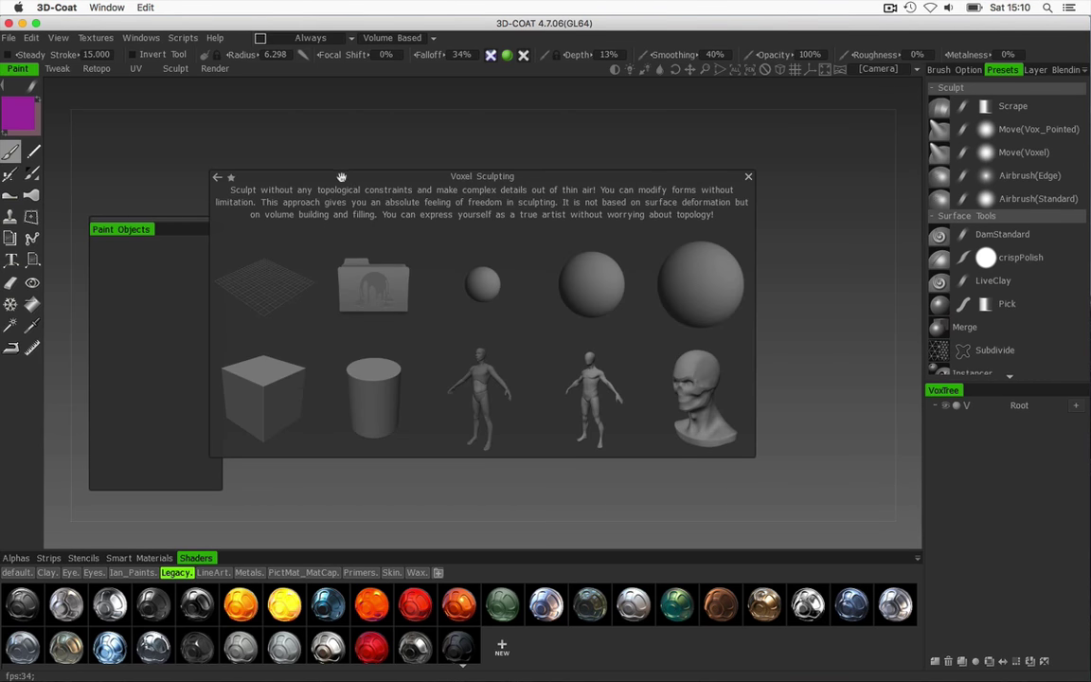
{"action": "left_click_drag", "start_coordinate": [341, 176], "coordinate": [353, 160]}
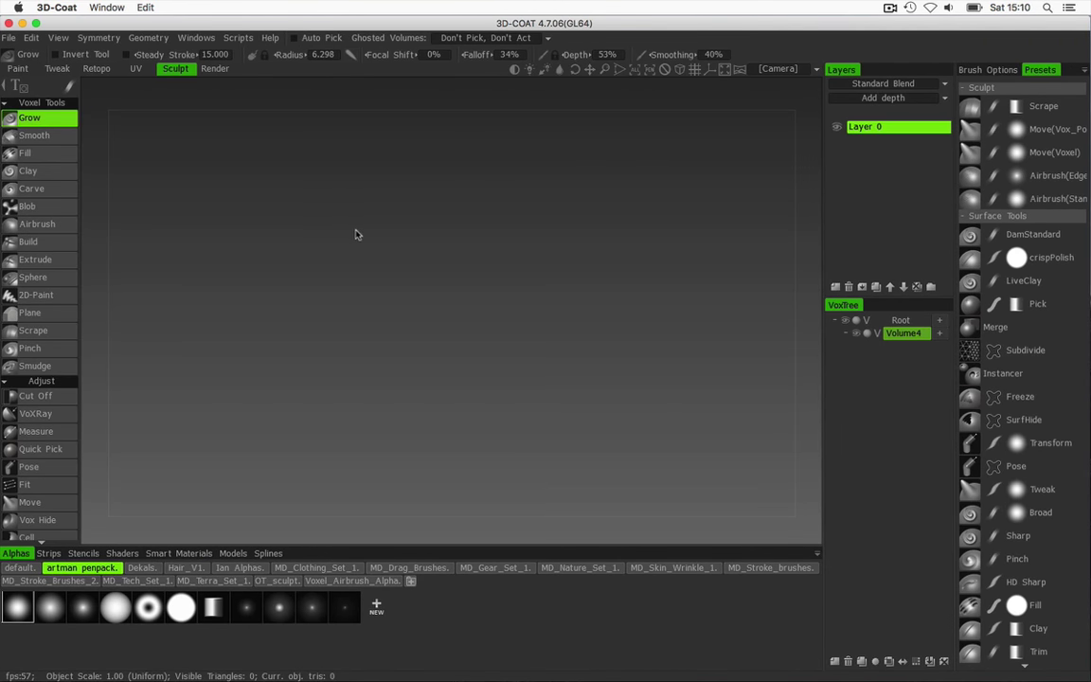
{"action": "left_click", "coordinate": [695, 72]}
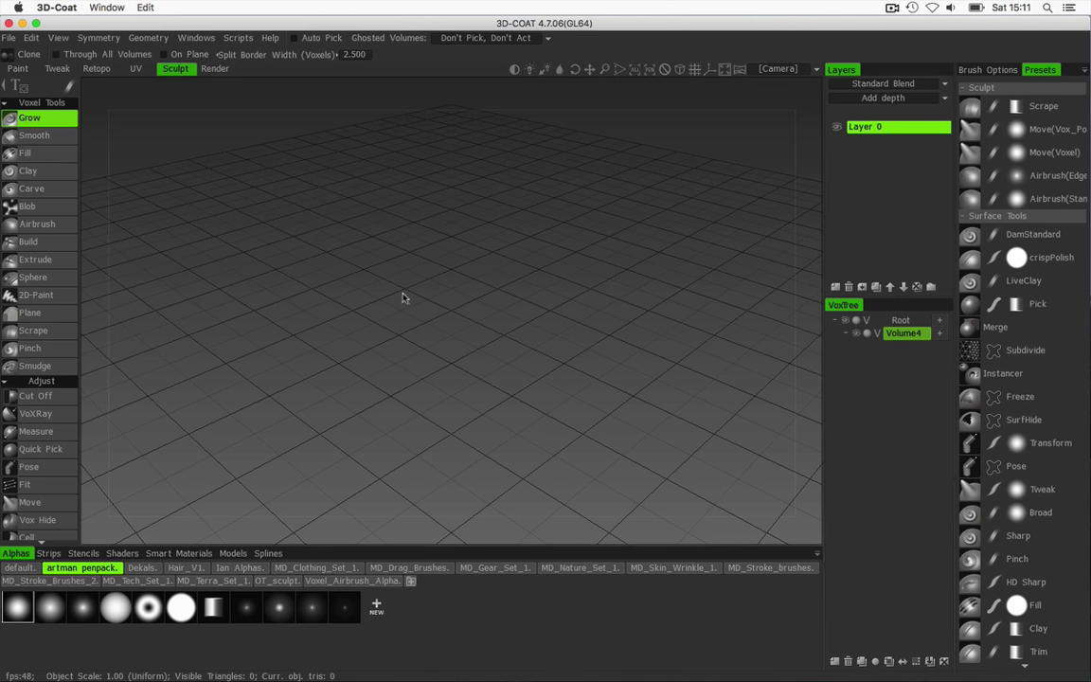
- Start the Primitives tool and choose the lathe primitive with a cylinder base
{"action": "key", "text": "space"}
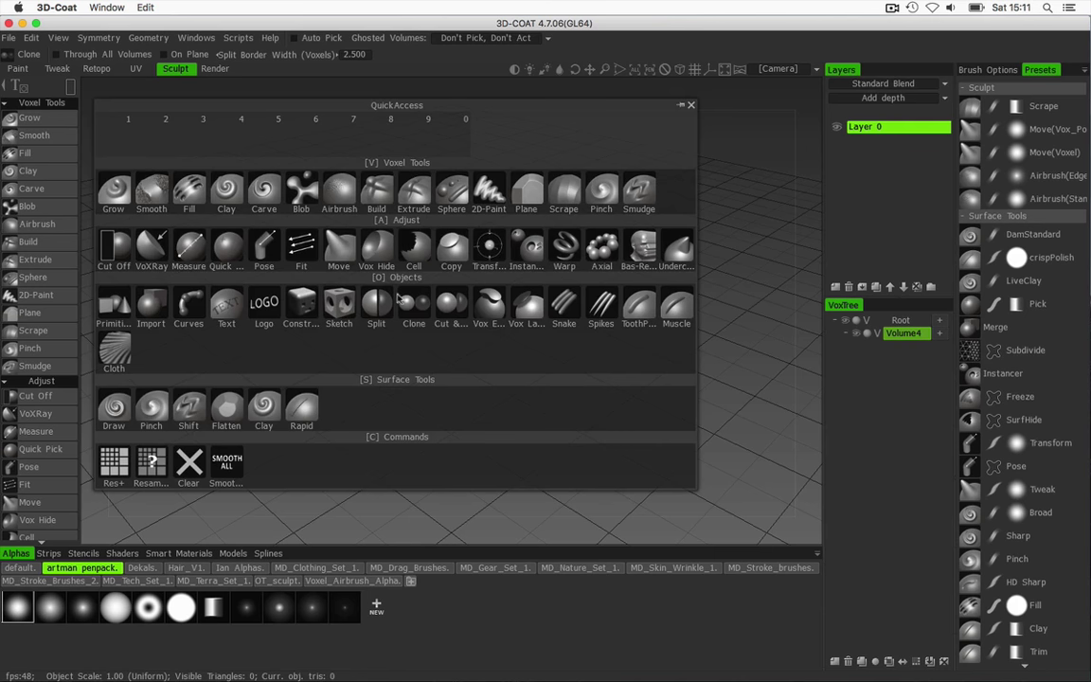
{"action": "left_click", "coordinate": [114, 303]}
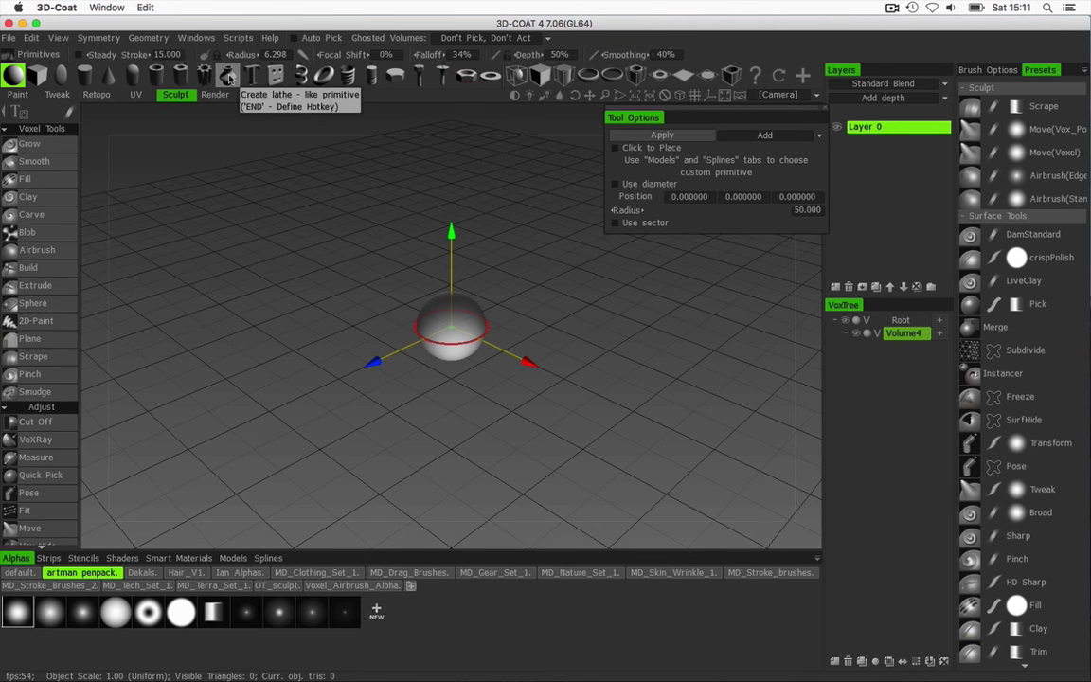
{"action": "left_click", "coordinate": [228, 76]}
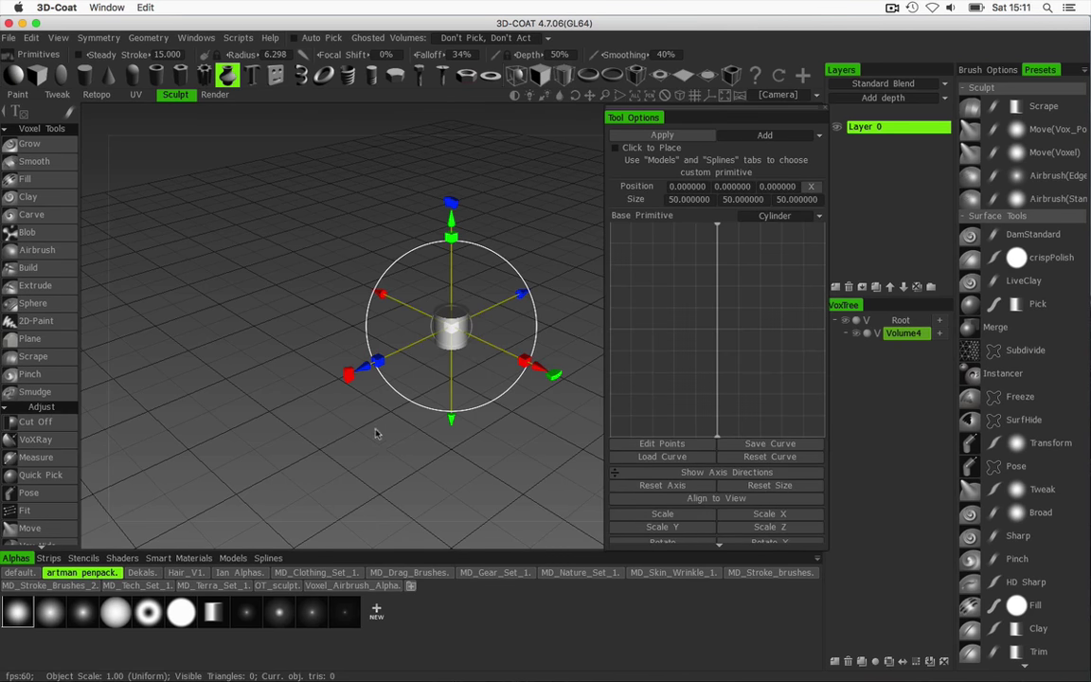
- View the lathe cylinder straight from the top in orthographic projection, enlarged in the viewport
{"action": "scroll", "coordinate": [365, 451], "scroll_direction": "up", "scroll_amount": 3}
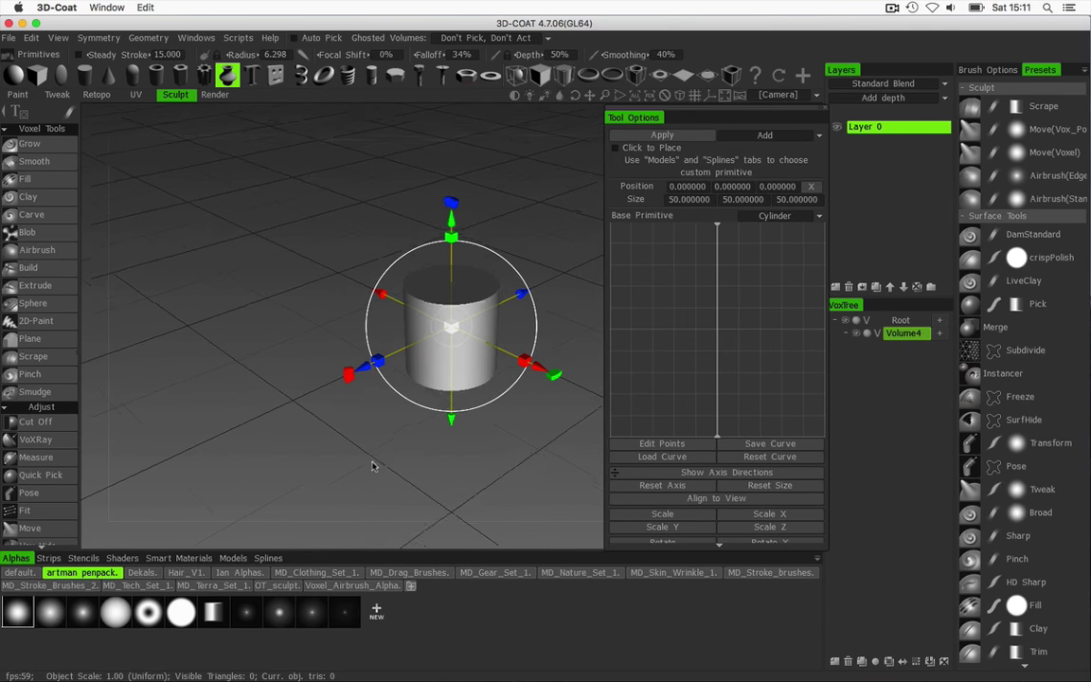
{"action": "scroll", "coordinate": [377, 468], "scroll_direction": "up", "scroll_amount": 2}
{"action": "left_click_drag", "start_coordinate": [380, 470], "coordinate": [278, 433]}
{"action": "middle_click_drag", "start_coordinate": [310, 421], "coordinate": [220, 419]}
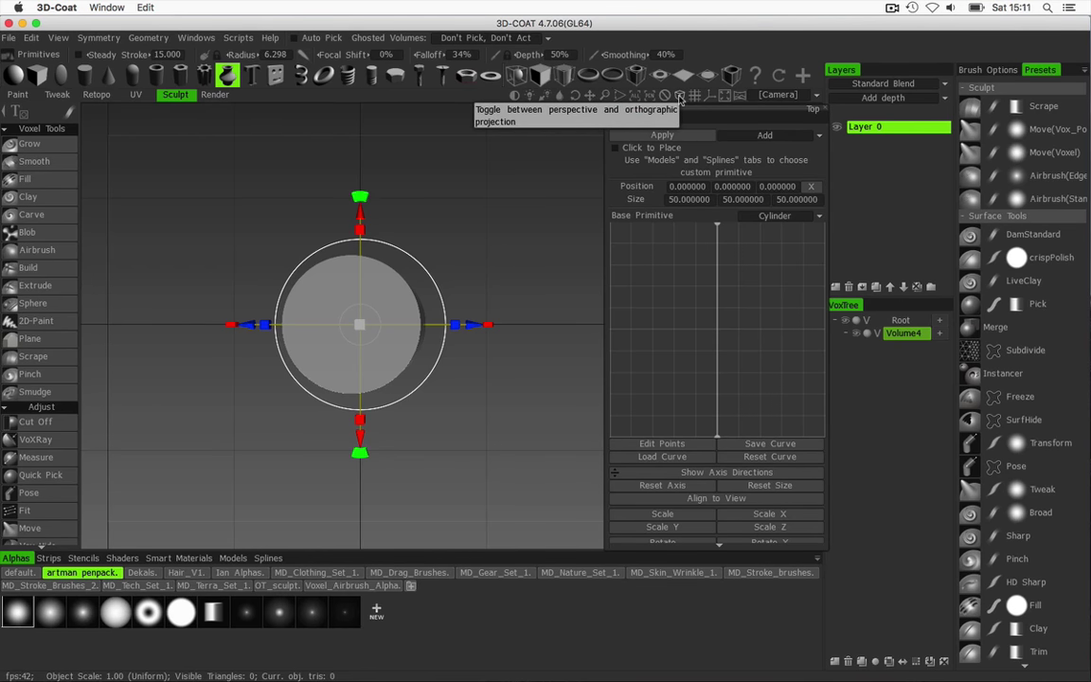
{"action": "left_click", "coordinate": [679, 98]}
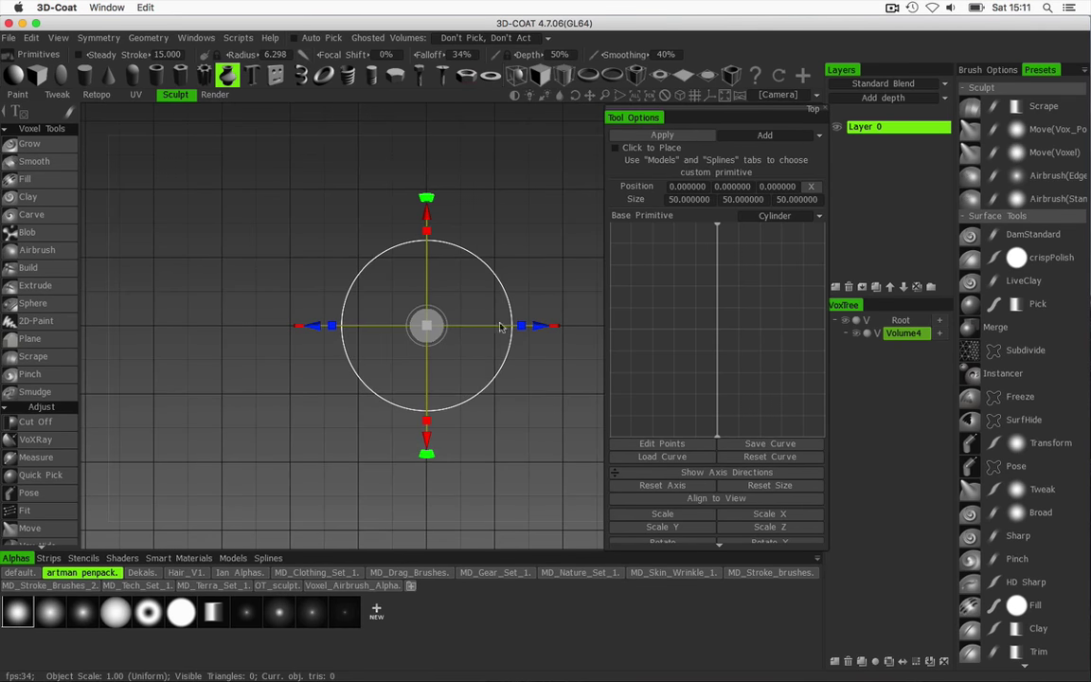
{"action": "right_click_drag", "start_coordinate": [327, 465], "coordinate": [451, 526]}
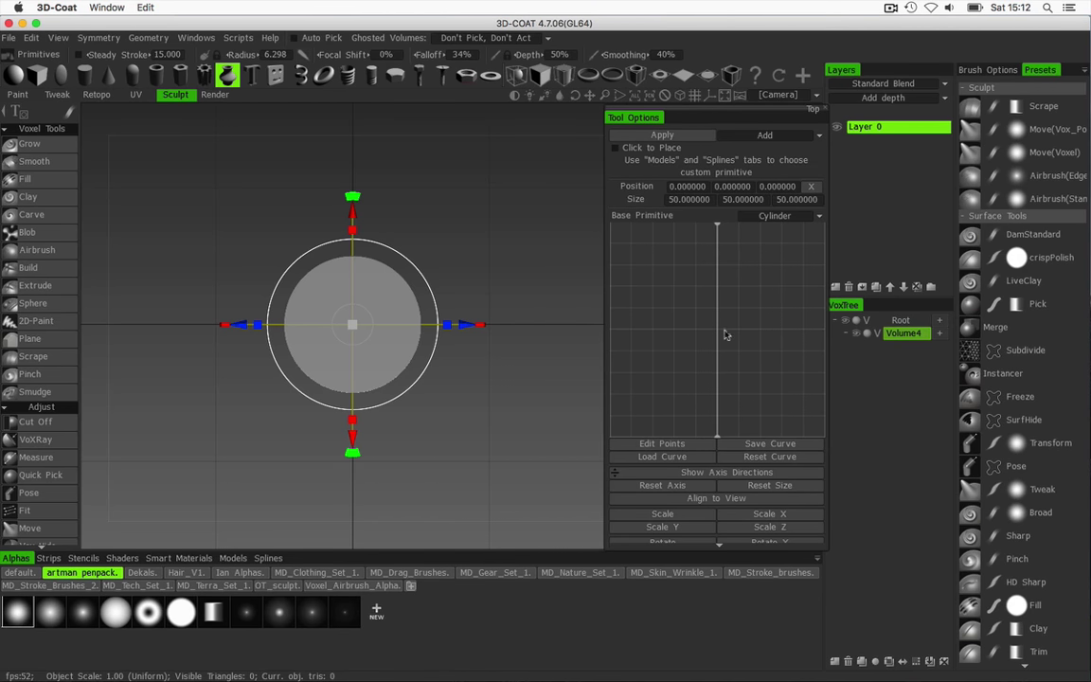
- Pull the middle of the lathe profile curve outward to the grid's edge and add upper and lower points to form rounded corners
{"action": "left_click_drag", "start_coordinate": [721, 334], "coordinate": [822, 329]}
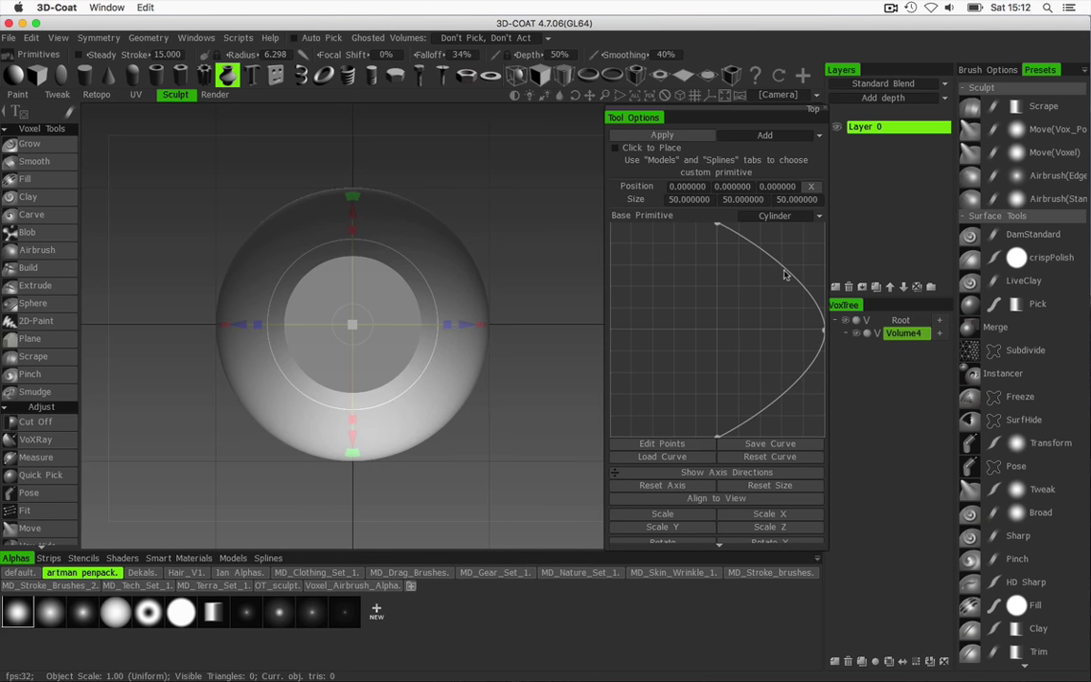
{"action": "left_click_drag", "start_coordinate": [782, 270], "coordinate": [799, 256]}
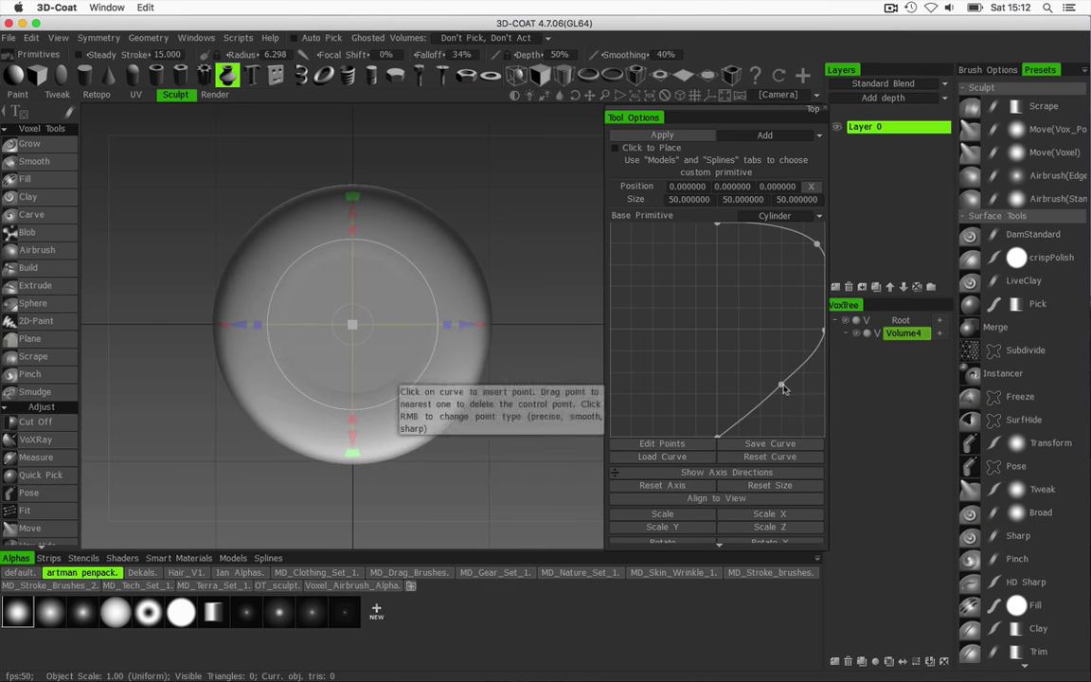
{"action": "left_click_drag", "start_coordinate": [783, 384], "coordinate": [816, 411]}
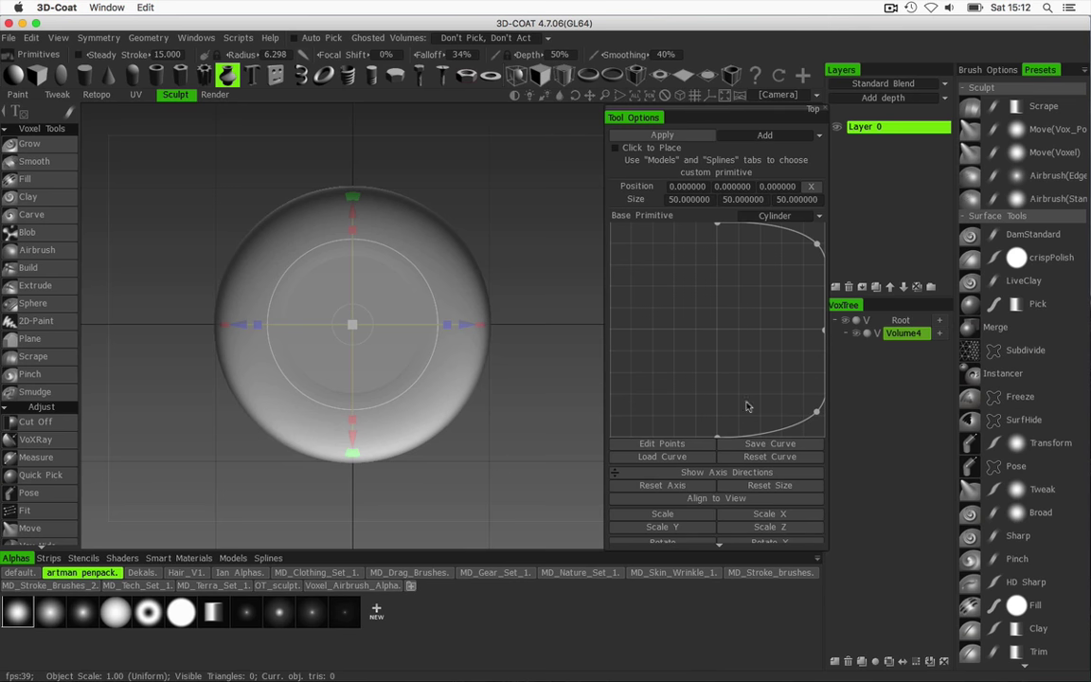
- Insert profile points near the upper and lower ends and push the corner points outward to tighten the tyre's edges
{"action": "left_click_drag", "start_coordinate": [478, 475], "coordinate": [499, 435]}
{"action": "left_click", "coordinate": [795, 233]}
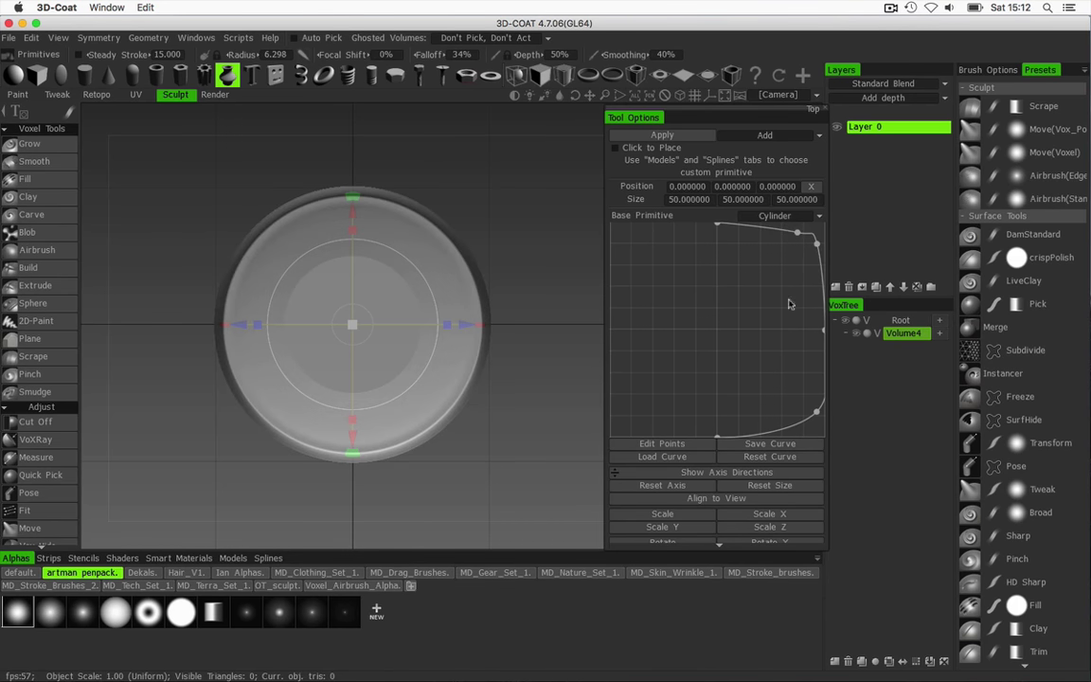
{"action": "left_click", "coordinate": [802, 427]}
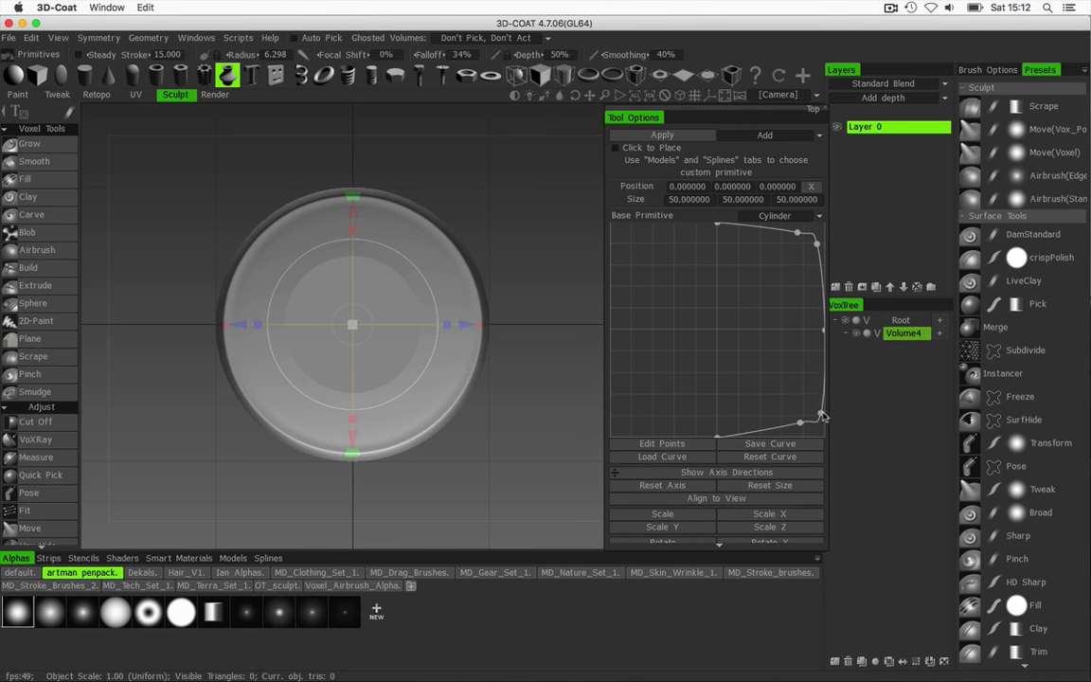
{"action": "left_click_drag", "start_coordinate": [817, 243], "coordinate": [819, 243]}
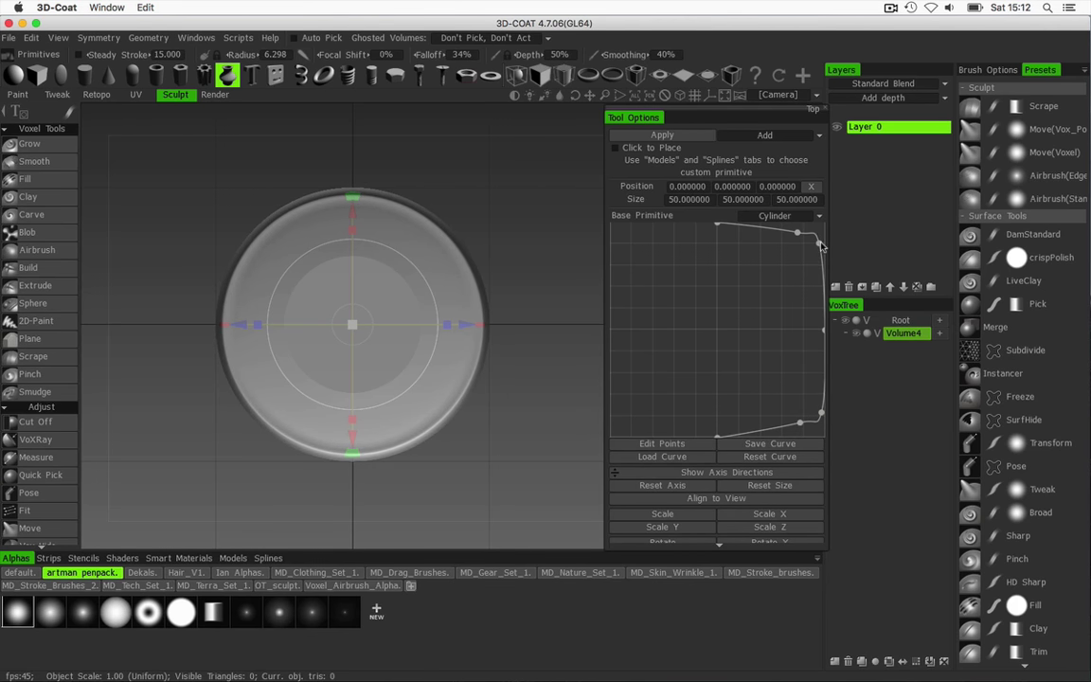
- Add a point inside the upper rim, lower it to recess the face, and make it and the rim point sharp
{"action": "left_click_drag", "start_coordinate": [444, 462], "coordinate": [502, 226]}
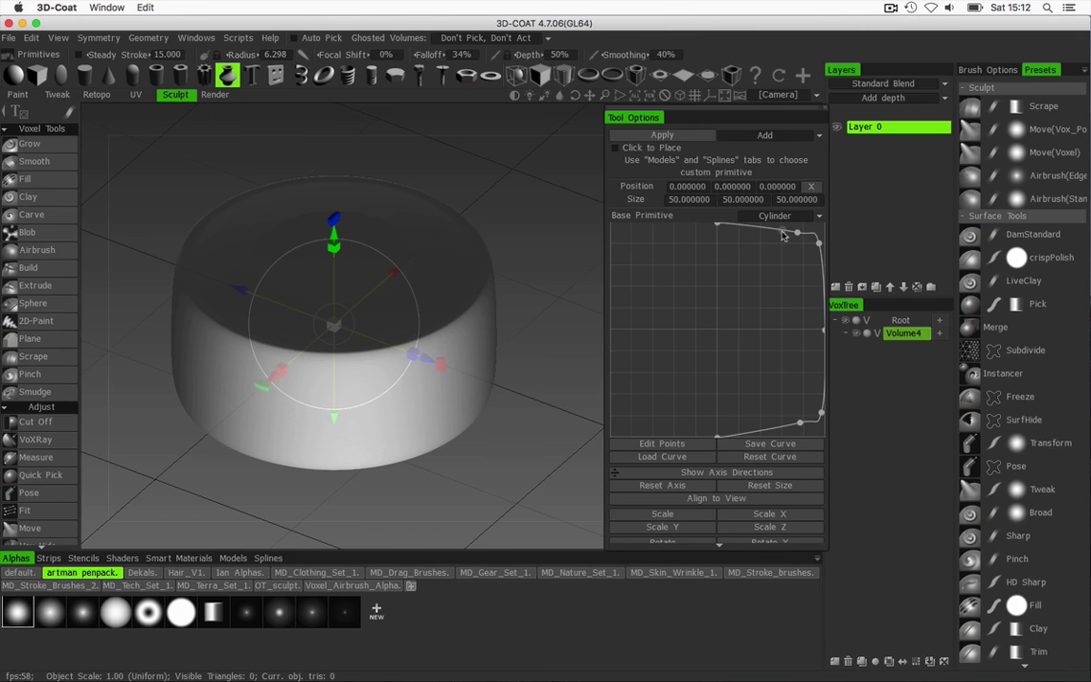
{"action": "left_click_drag", "start_coordinate": [778, 235], "coordinate": [803, 231]}
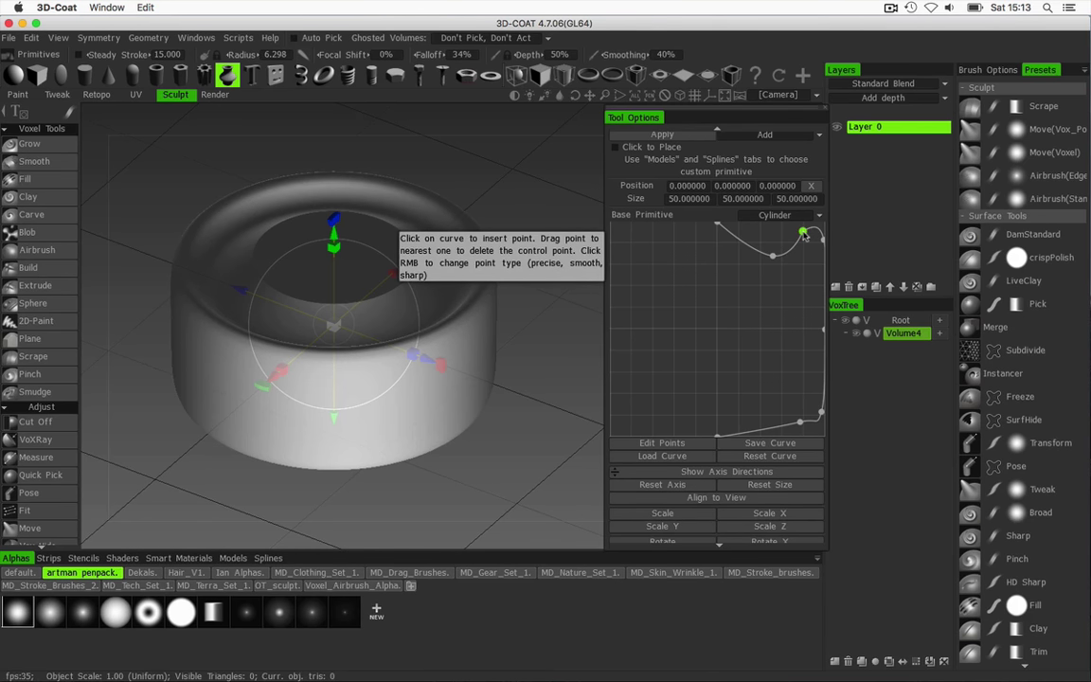
{"action": "right_click", "coordinate": [803, 232]}
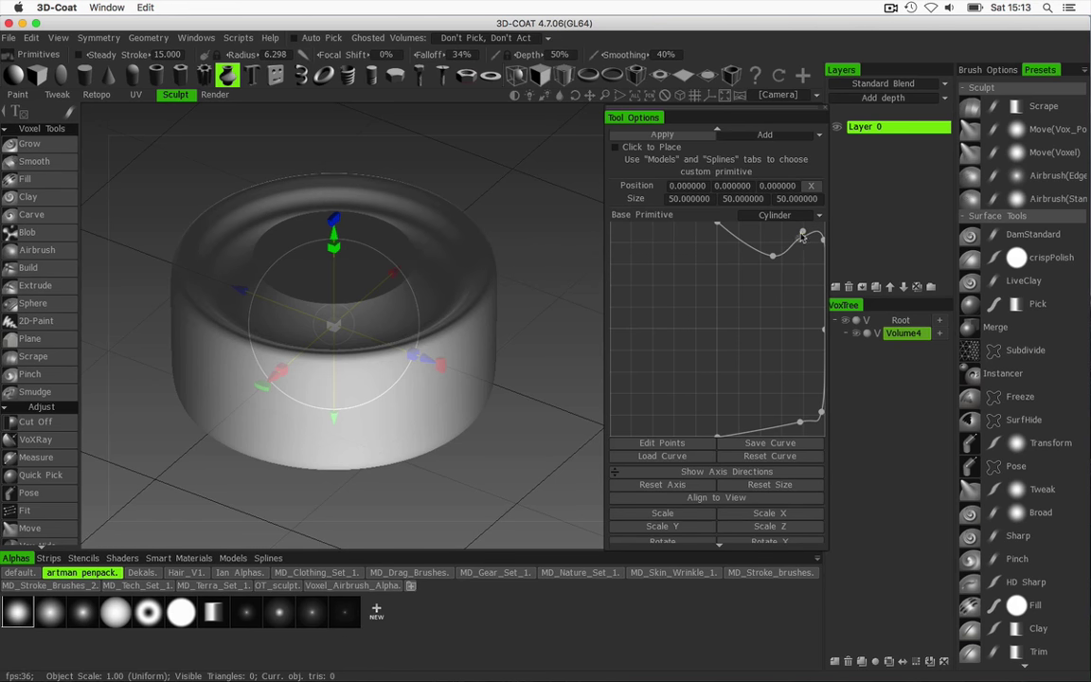
{"action": "left_click_drag", "start_coordinate": [804, 237], "coordinate": [768, 307]}
{"action": "right_click", "coordinate": [774, 256]}
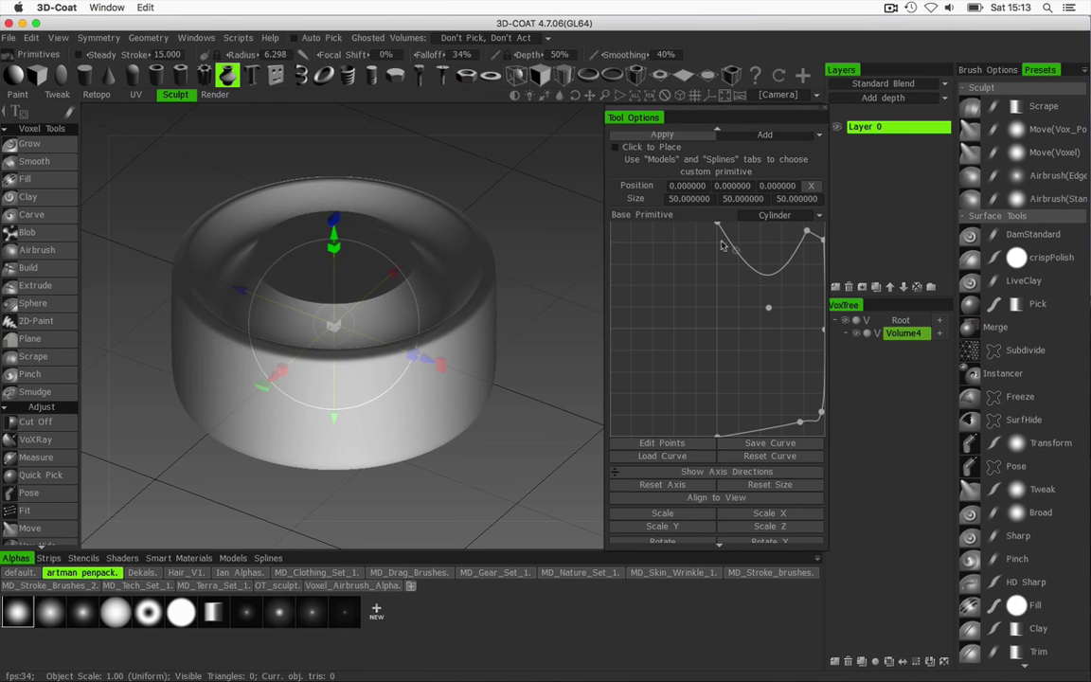
{"action": "right_click", "coordinate": [769, 309]}
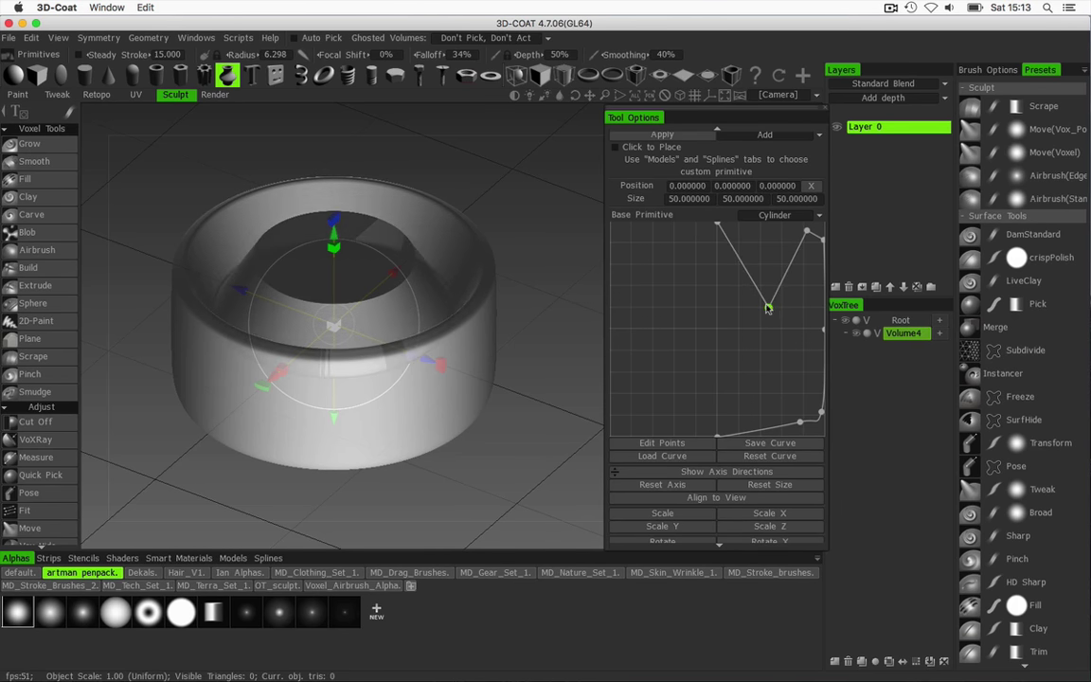
{"action": "left_click_drag", "start_coordinate": [768, 308], "coordinate": [783, 274]}
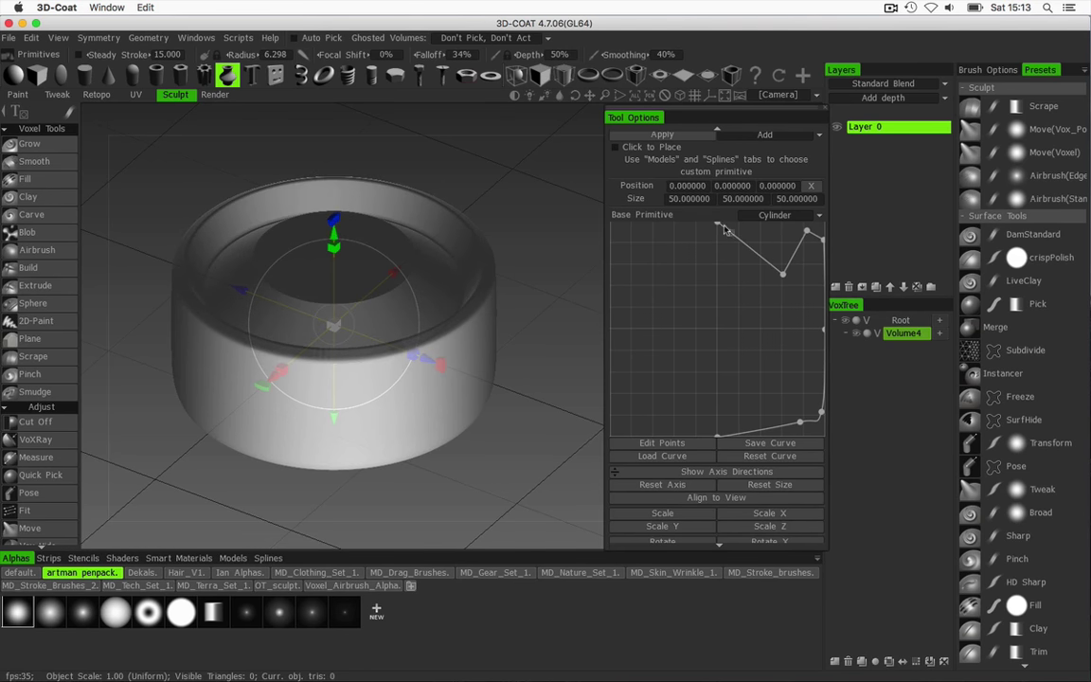
- Move the profile's upper end point down and inward, and add two points shaping a stepped recess in the face's centre
{"action": "left_click_drag", "start_coordinate": [720, 226], "coordinate": [682, 274]}
{"action": "left_click_drag", "start_coordinate": [495, 201], "coordinate": [519, 269]}
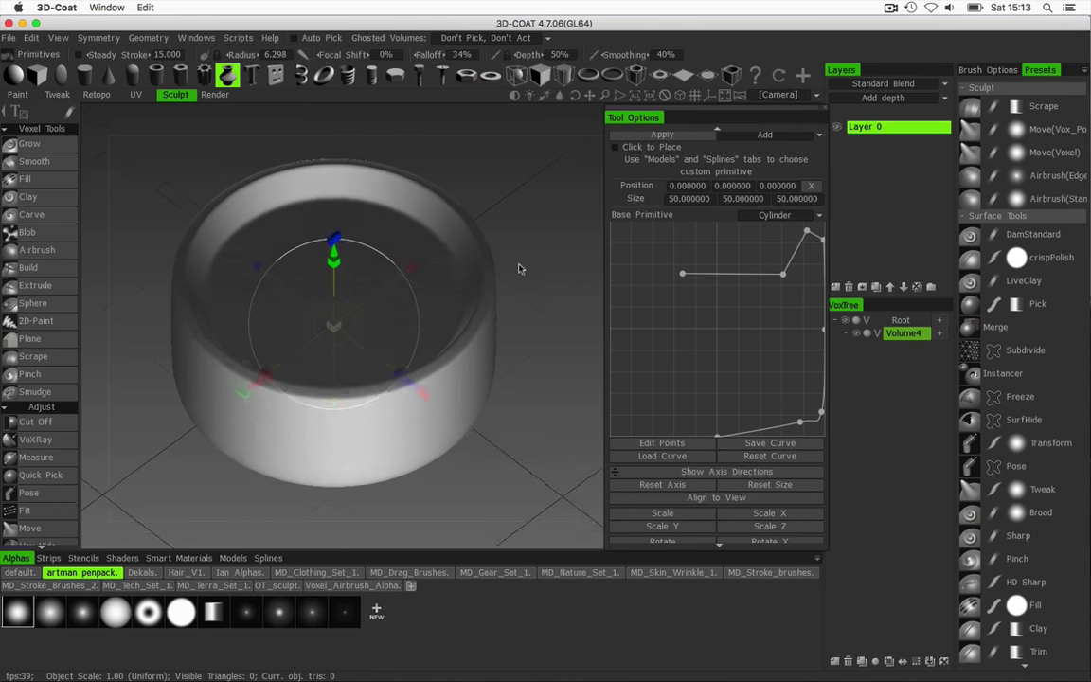
{"action": "left_click_drag", "start_coordinate": [716, 275], "coordinate": [714, 282]}
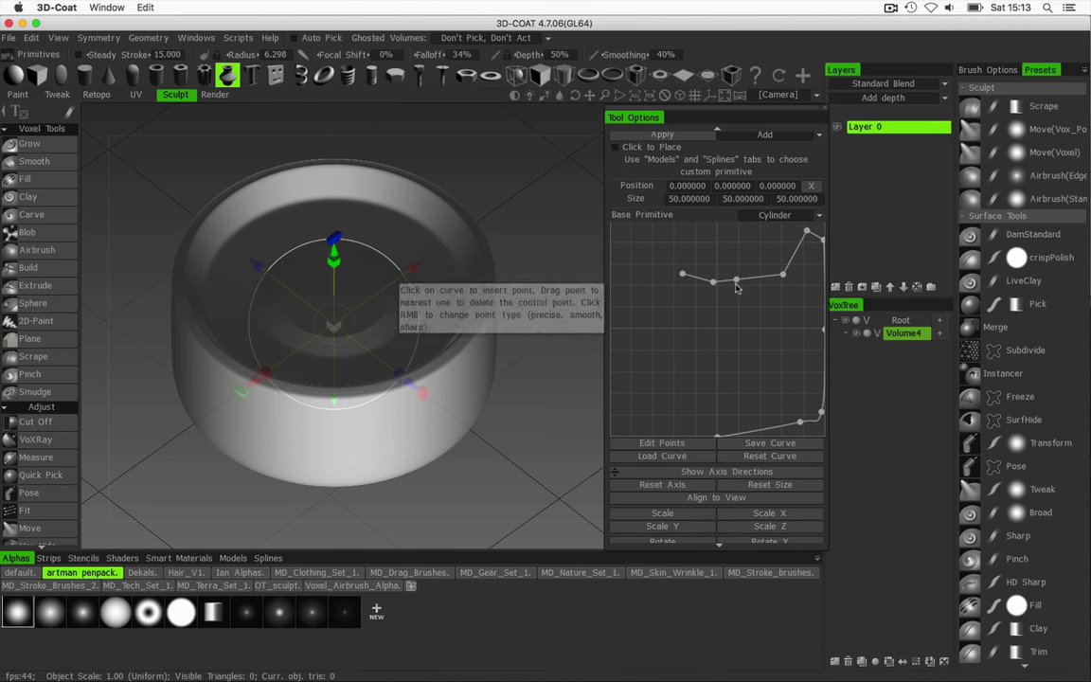
{"action": "left_click_drag", "start_coordinate": [738, 281], "coordinate": [669, 273]}
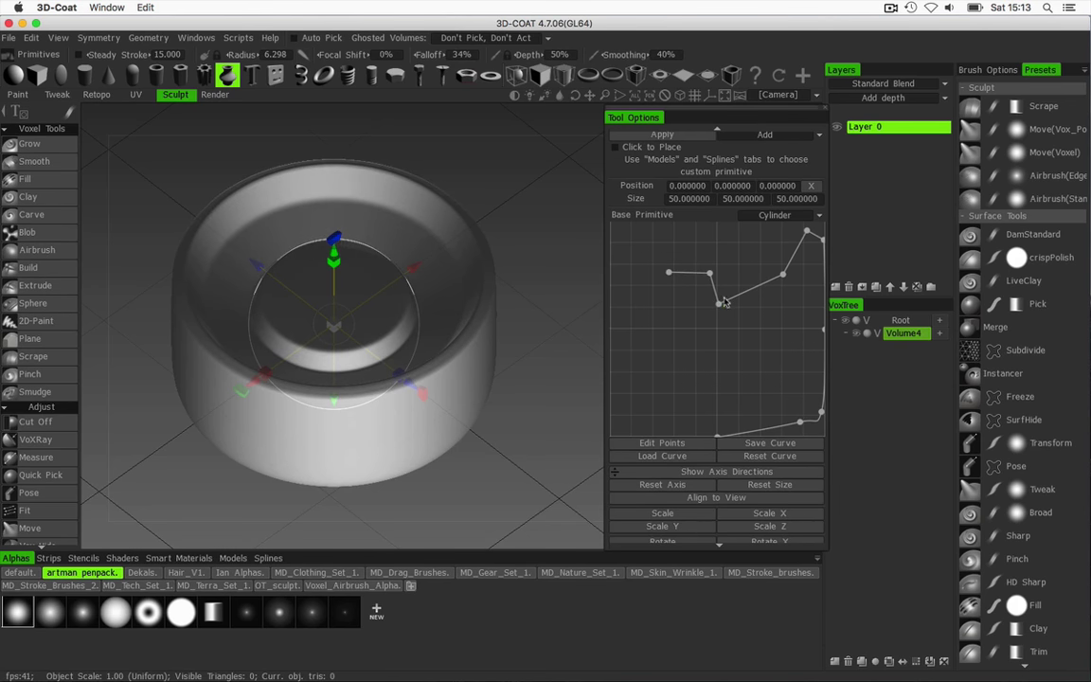
{"action": "left_click_drag", "start_coordinate": [719, 304], "coordinate": [700, 274]}
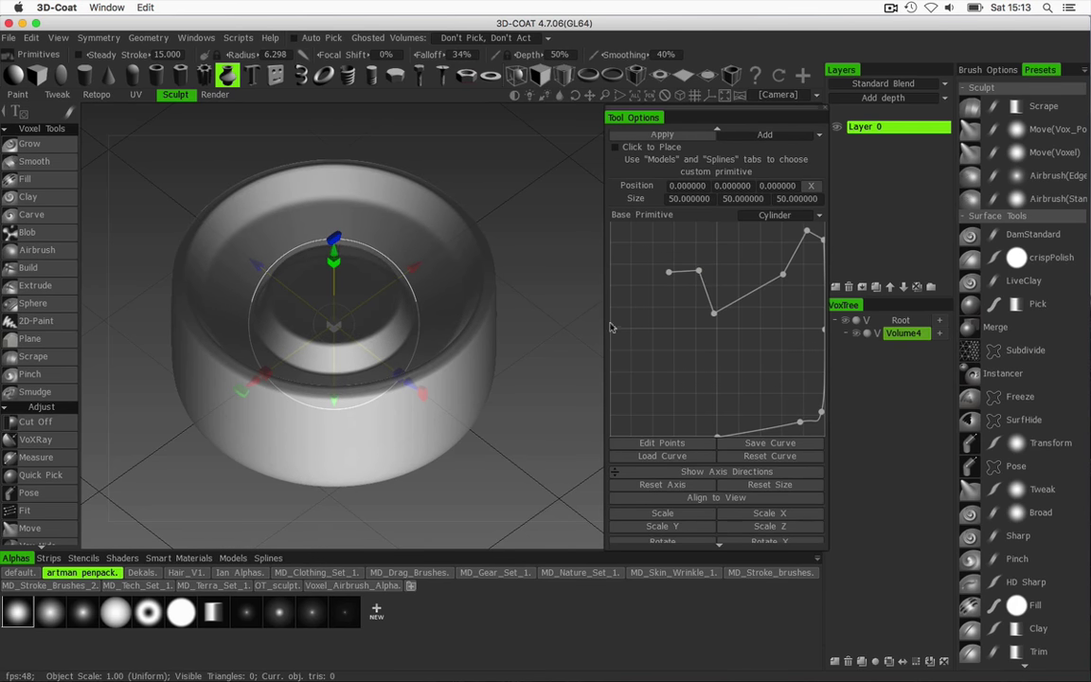
{"action": "middle_click_drag", "start_coordinate": [488, 460], "coordinate": [370, 284]}
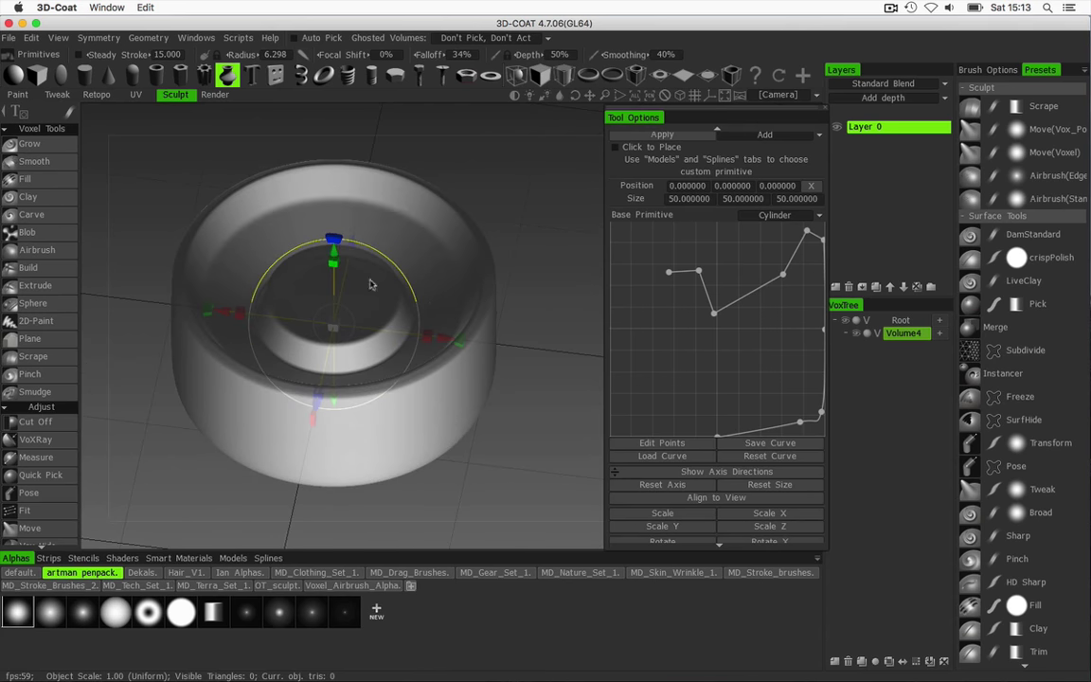
{"action": "left_click_drag", "start_coordinate": [699, 271], "coordinate": [699, 273]}
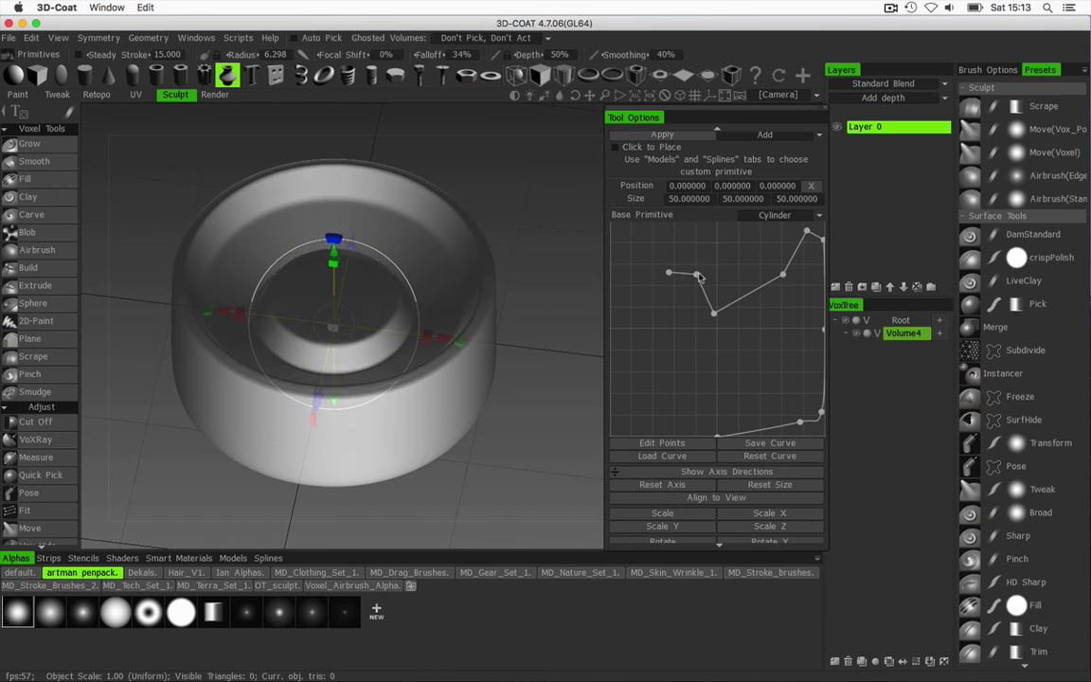
{"action": "left_click_drag", "start_coordinate": [714, 314], "coordinate": [712, 312]}
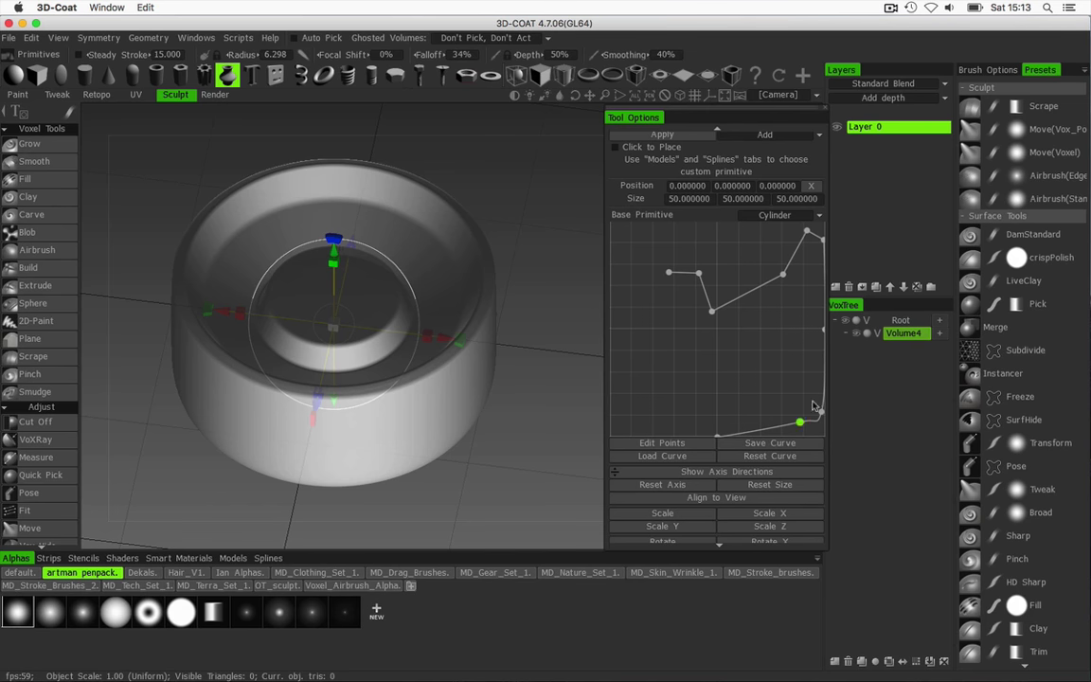
- Insert a point on the lower profile and raise it, and move the lower end point up and inward to hollow the wheel's back
{"action": "middle_click_drag", "start_coordinate": [428, 445], "coordinate": [469, 207]}
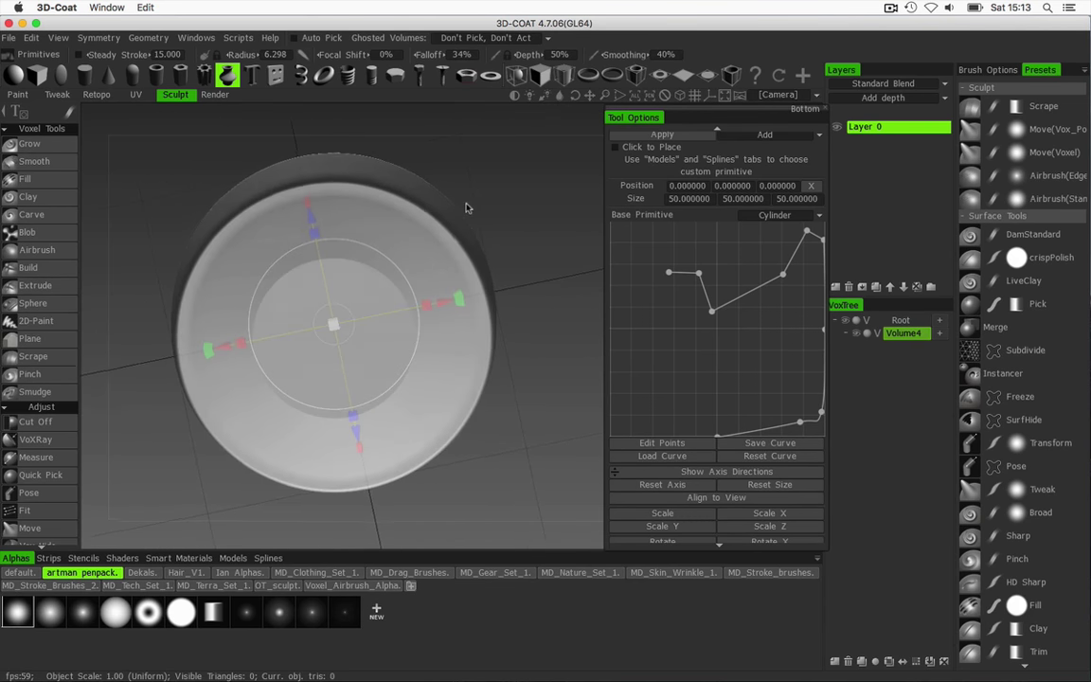
{"action": "middle_click_drag", "start_coordinate": [482, 405], "coordinate": [499, 429]}
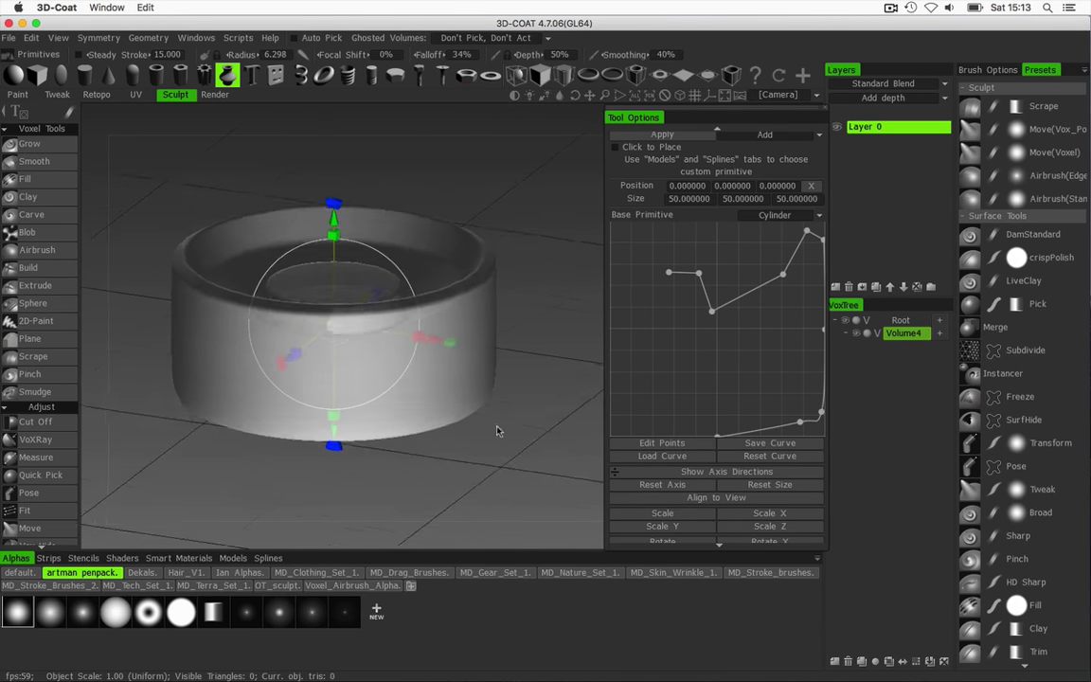
{"action": "left_click_drag", "start_coordinate": [782, 397], "coordinate": [797, 419]}
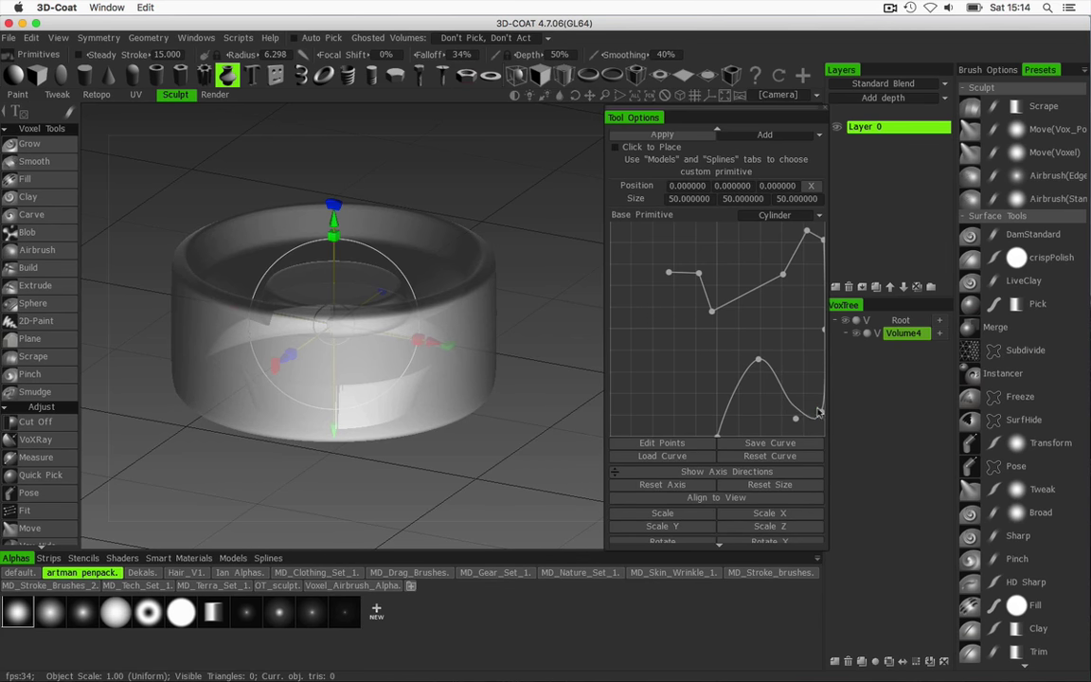
{"action": "left_click_drag", "start_coordinate": [796, 418], "coordinate": [794, 425]}
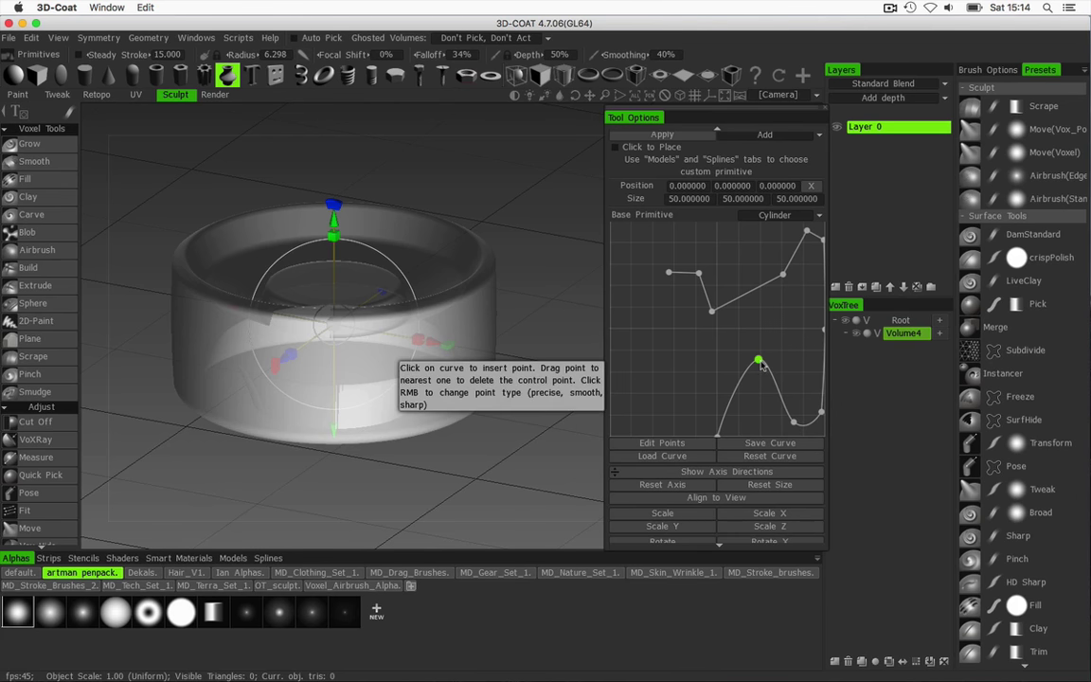
{"action": "left_click_drag", "start_coordinate": [763, 368], "coordinate": [762, 350]}
{"action": "scroll", "coordinate": [719, 428], "scroll_direction": "down", "scroll_amount": 2}
{"action": "scroll", "coordinate": [717, 425], "scroll_direction": "up", "scroll_amount": 1}
{"action": "left_click_drag", "start_coordinate": [717, 436], "coordinate": [670, 350]}
{"action": "left_click_drag", "start_coordinate": [765, 350], "coordinate": [769, 357]}
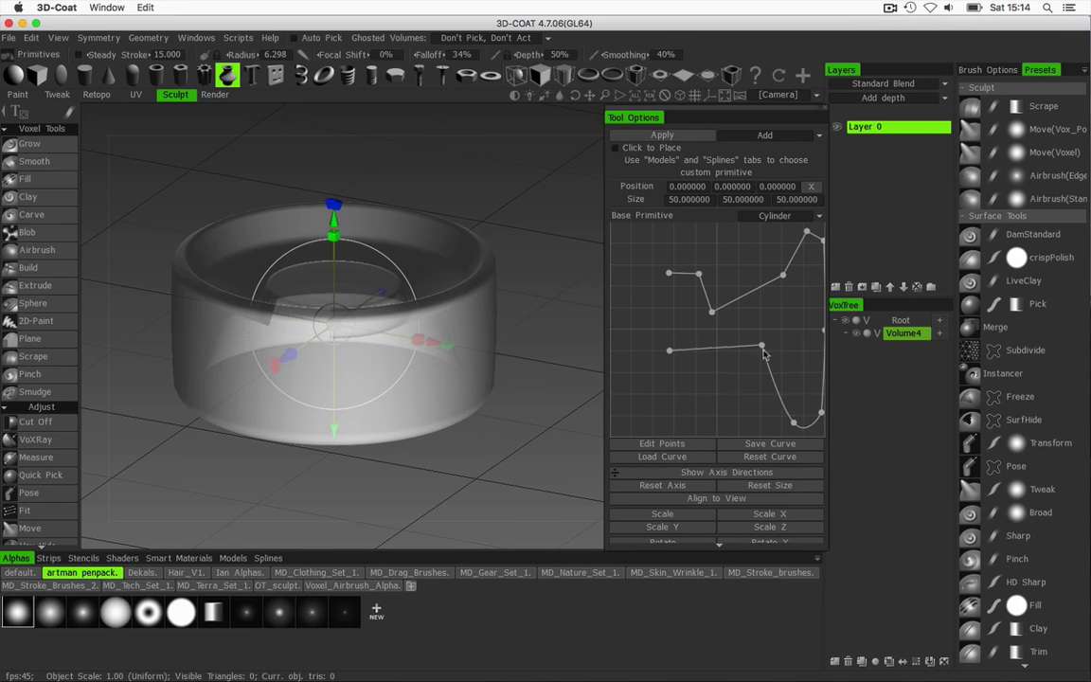
- Raise the back recess's outer corner point and add a sharp inner point, shaping a sloped underside with a flat centre
{"action": "left_click_drag", "start_coordinate": [670, 352], "coordinate": [674, 352]}
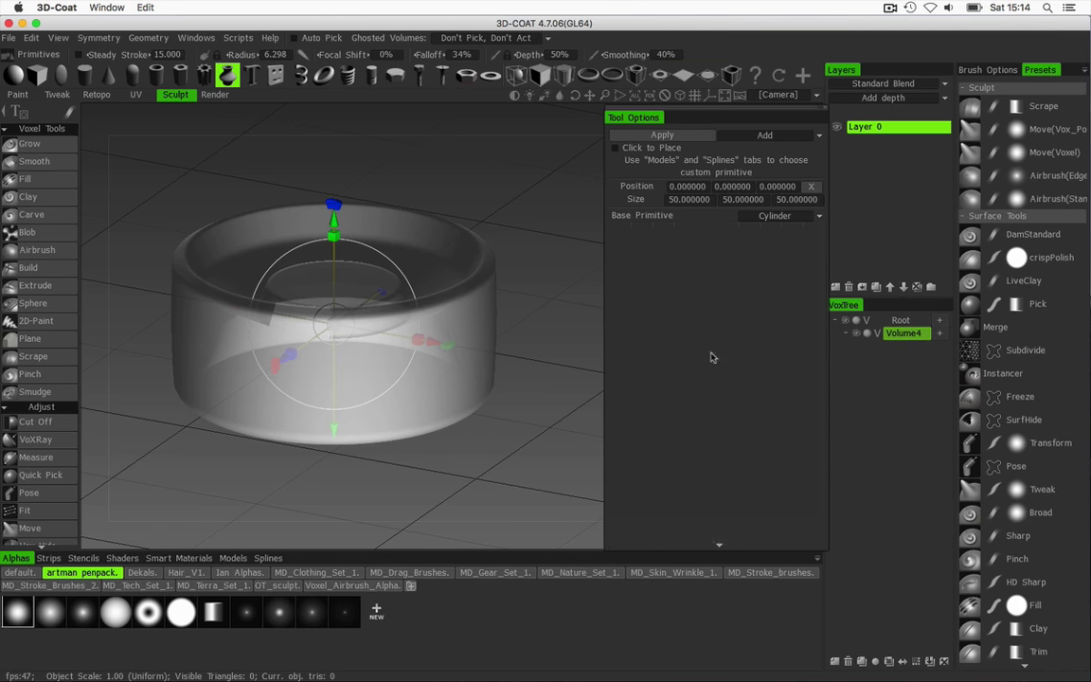
{"action": "left_click_drag", "start_coordinate": [765, 351], "coordinate": [786, 325]}
{"action": "left_click_drag", "start_coordinate": [678, 352], "coordinate": [715, 359]}
{"action": "right_click", "coordinate": [722, 358]}
{"action": "left_click_drag", "start_coordinate": [787, 327], "coordinate": [792, 320]}
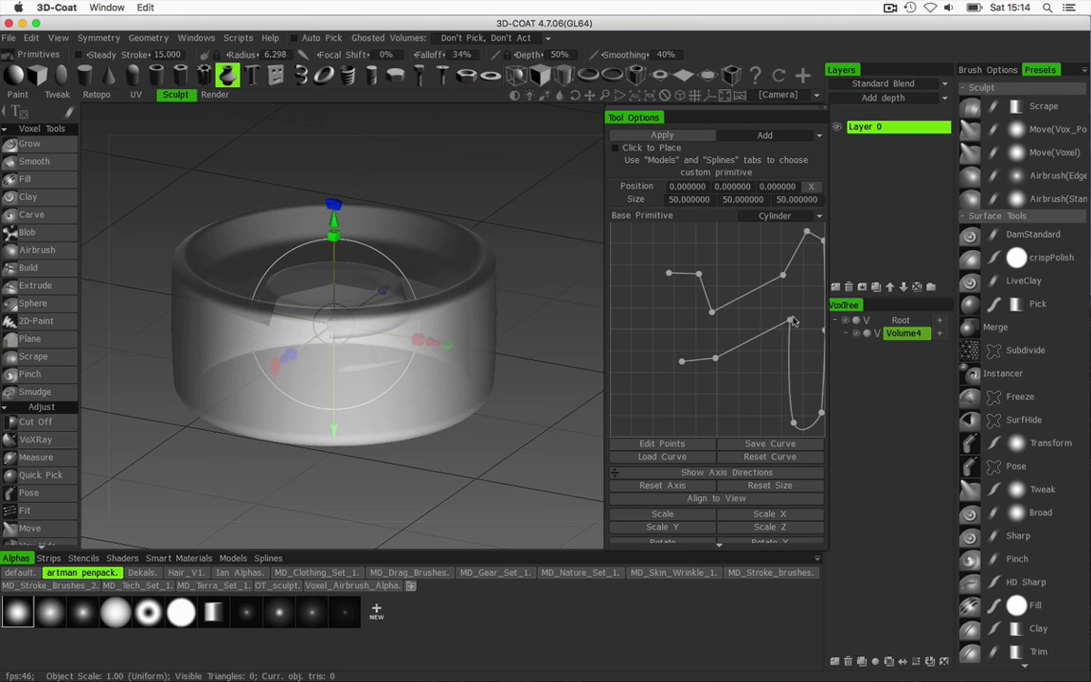
{"action": "left_click_drag", "start_coordinate": [681, 361], "coordinate": [669, 358]}
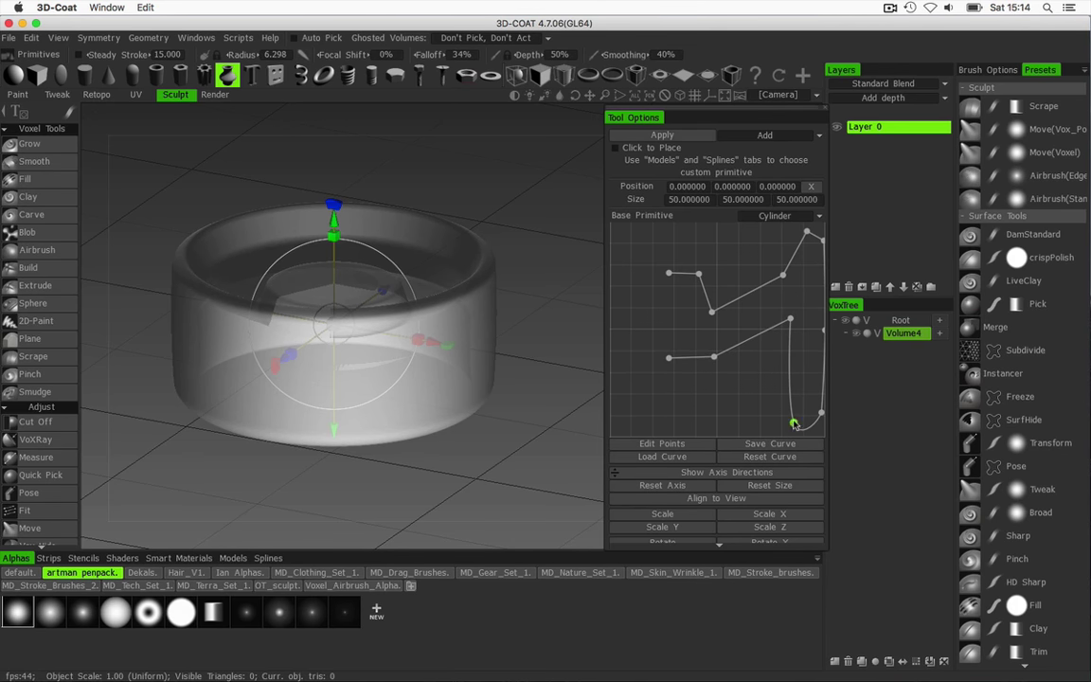
- Lower the two rim points on the back of the profile to the grid's lower edge, squaring off the rear rim
{"action": "left_click_drag", "start_coordinate": [823, 417], "coordinate": [824, 432]}
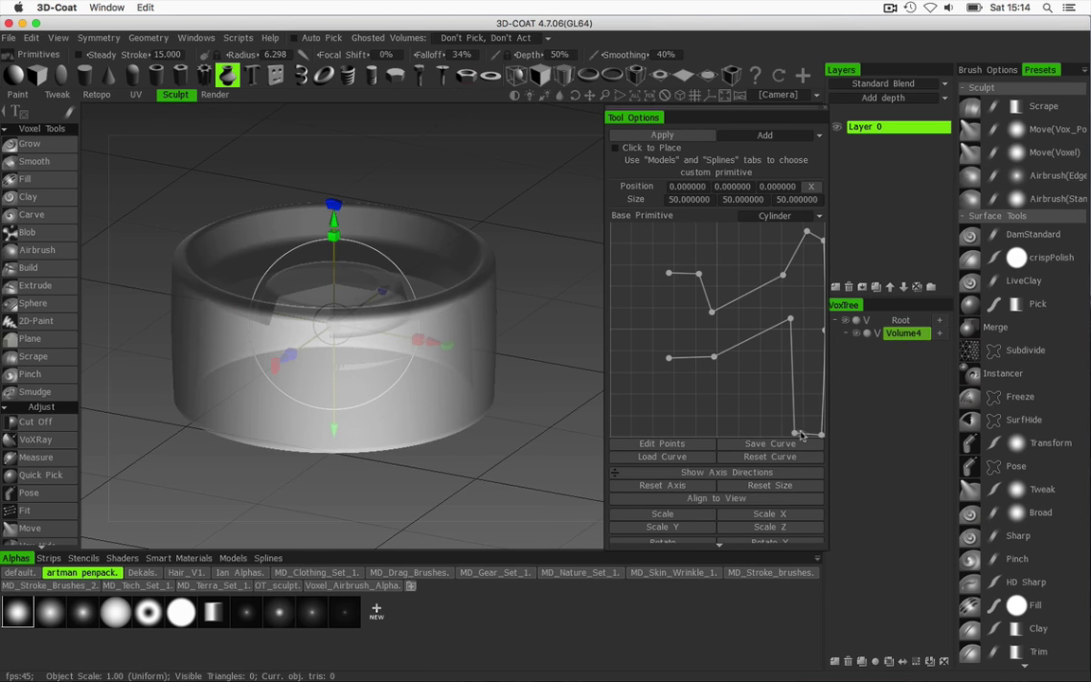
{"action": "left_click_drag", "start_coordinate": [550, 261], "coordinate": [516, 222]}
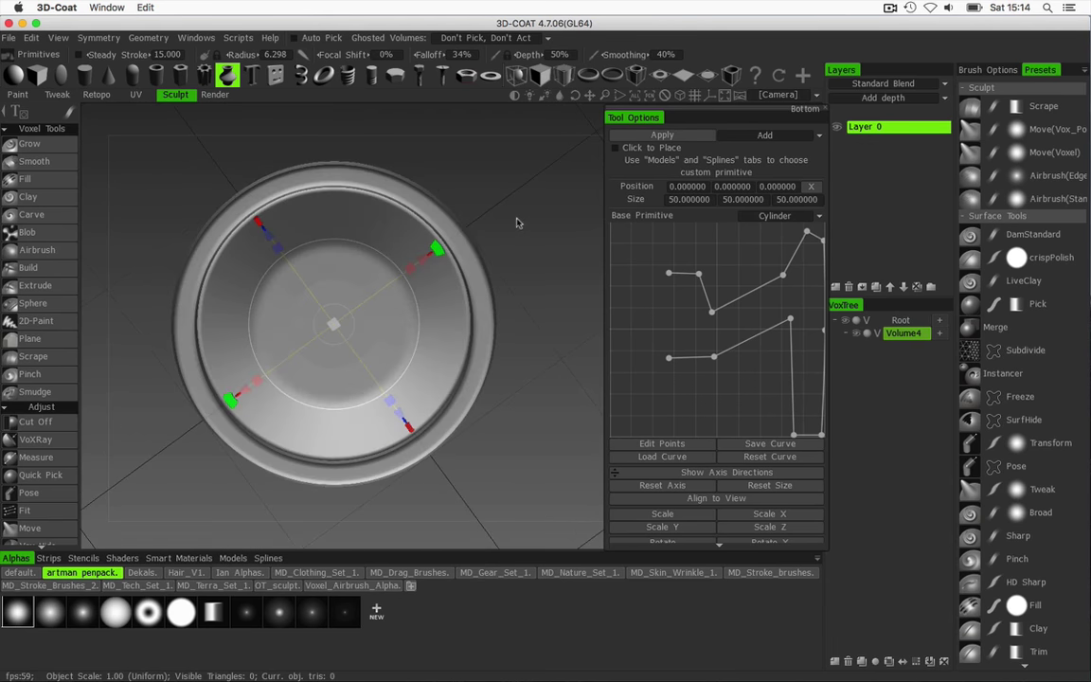
{"action": "left_click_drag", "start_coordinate": [475, 156], "coordinate": [528, 448]}
{"action": "left_click_drag", "start_coordinate": [512, 329], "coordinate": [583, 304]}
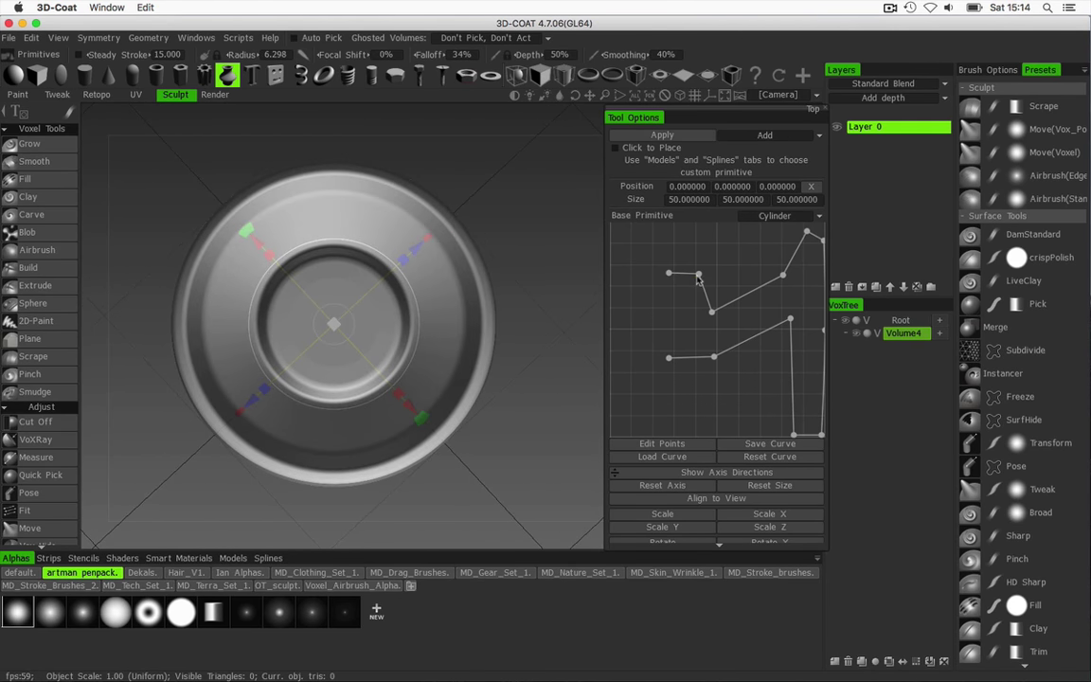
- Shift the hub points of the front and back profile inward to narrow the wheel's central hub
{"action": "left_click_drag", "start_coordinate": [667, 274], "coordinate": [699, 306]}
{"action": "left_click_drag", "start_coordinate": [669, 358], "coordinate": [701, 357]}
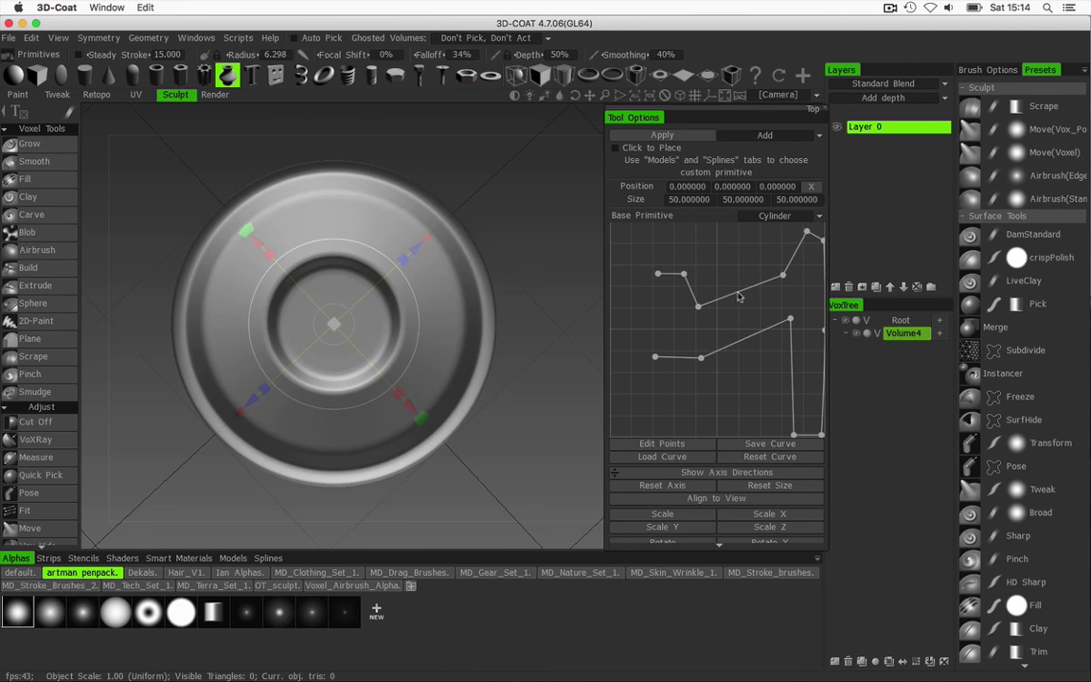
{"action": "mouse_move", "coordinate": [699, 307]}
{"action": "left_mouse_down"}
{"action": "mouse_move", "coordinate": [678, 274]}
{"action": "mouse_move", "coordinate": [695, 312]}
{"action": "left_mouse_up"}
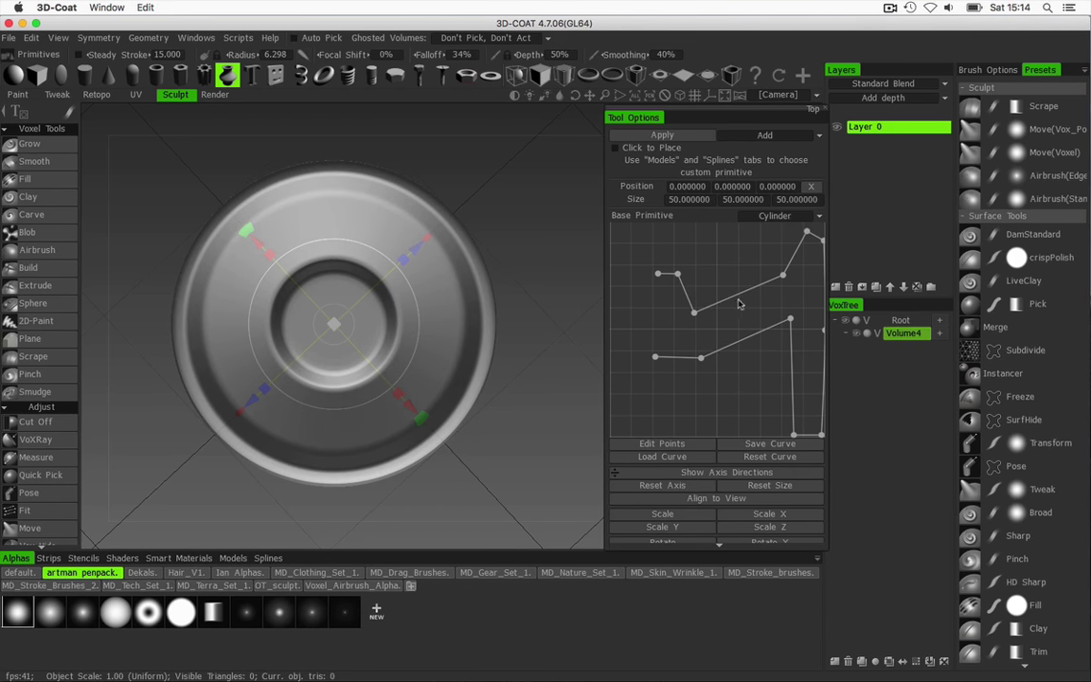
- Insert a point on the front profile between hub and rim and pull it down to curve the wheel face
{"action": "left_click_drag", "start_coordinate": [574, 378], "coordinate": [551, 306]}
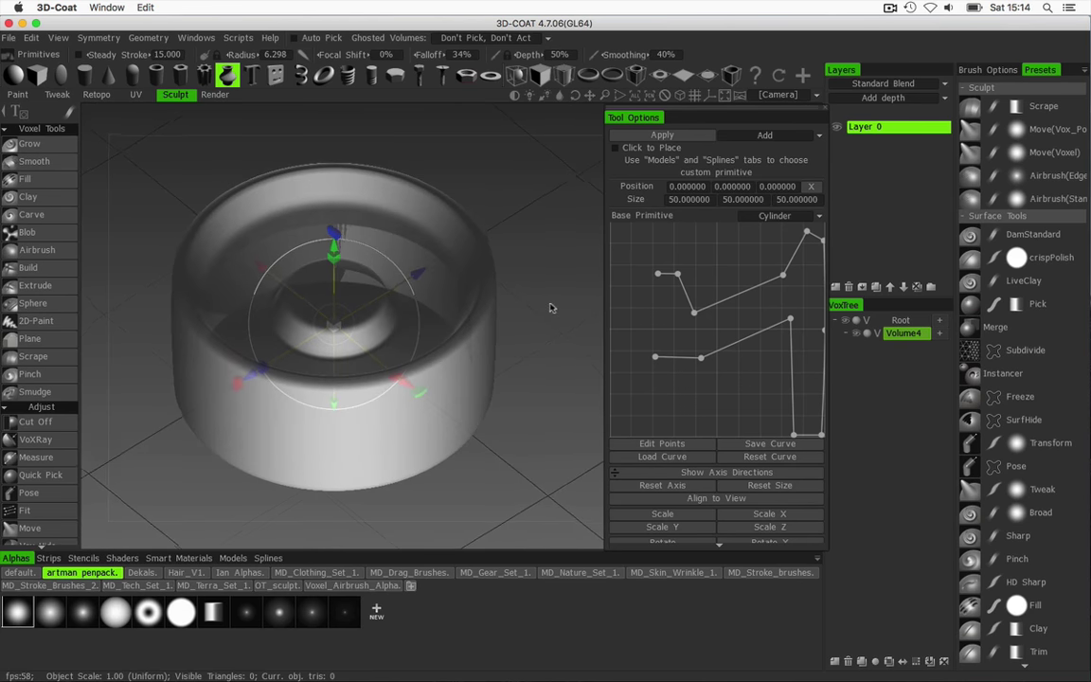
{"action": "left_click_drag", "start_coordinate": [744, 297], "coordinate": [732, 330]}
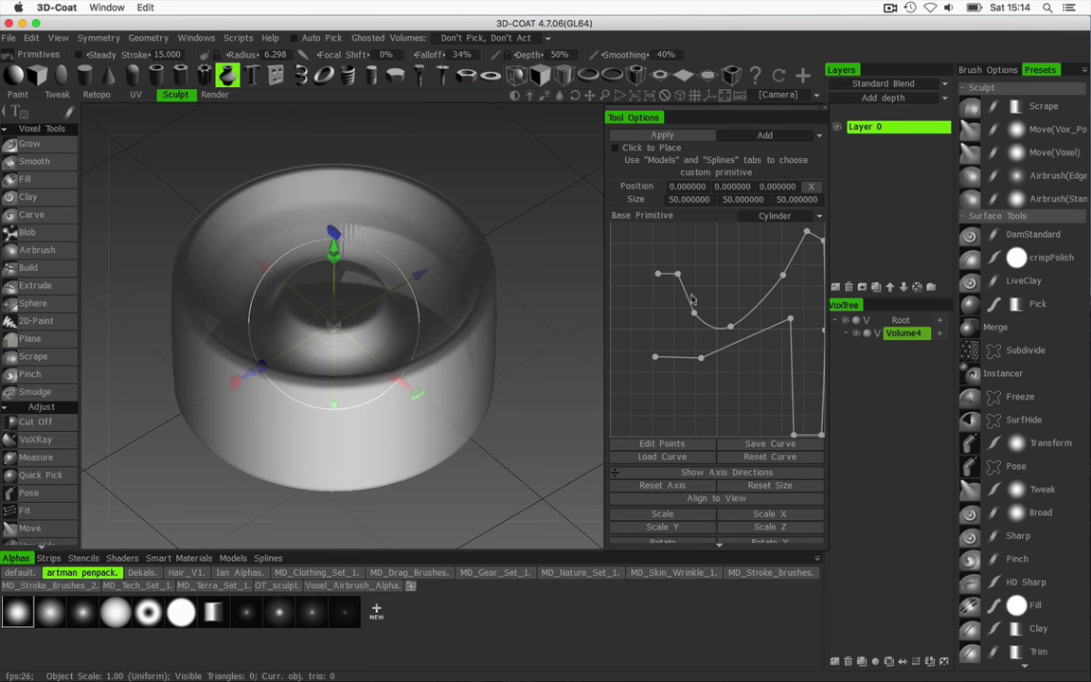
{"action": "left_click_drag", "start_coordinate": [553, 339], "coordinate": [510, 380]}
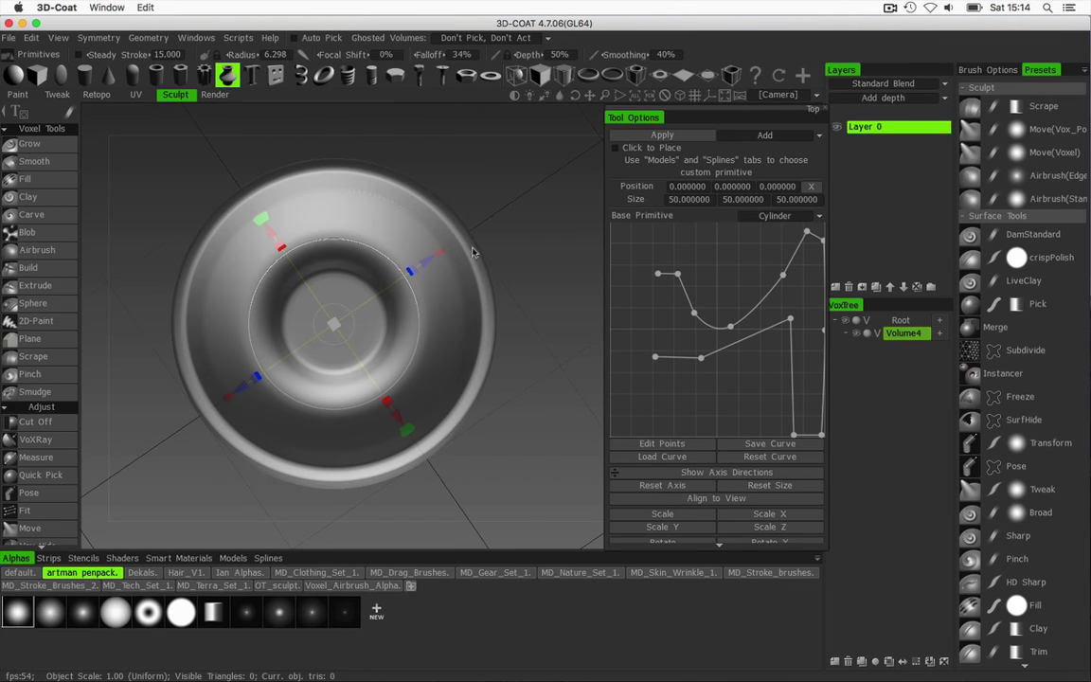
{"action": "left_click_drag", "start_coordinate": [536, 263], "coordinate": [506, 290]}
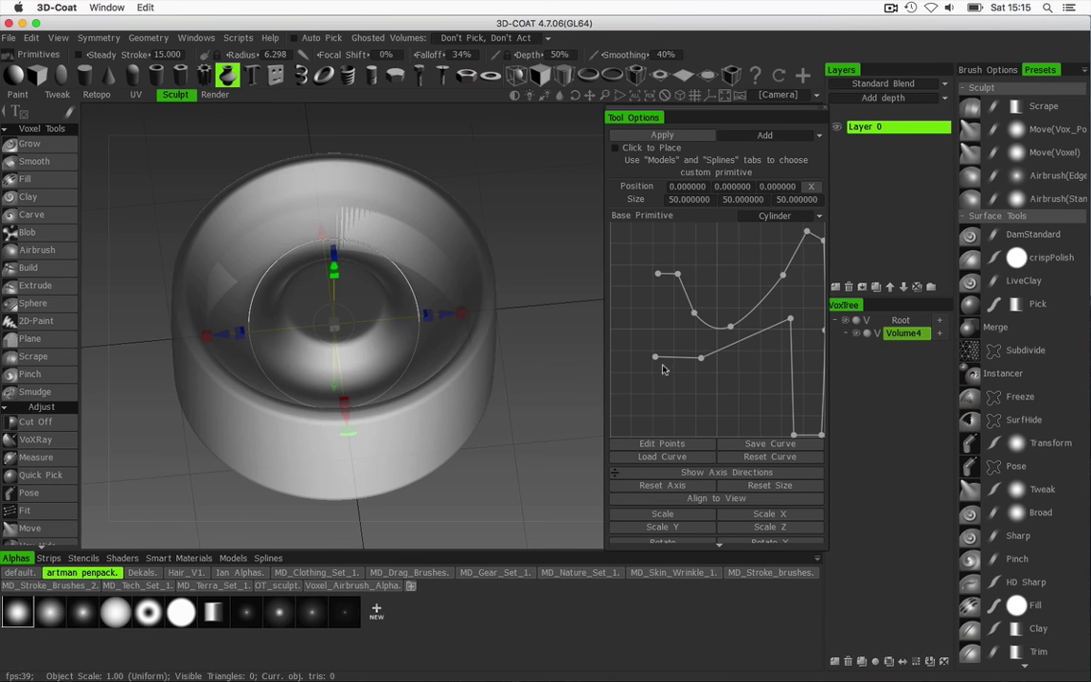
- Load Alloy_Curve.curve_xml from the Alloy_Curve folder as the lathe primitive's profile and inspect the resulting wheel
{"action": "left_click", "coordinate": [672, 463]}
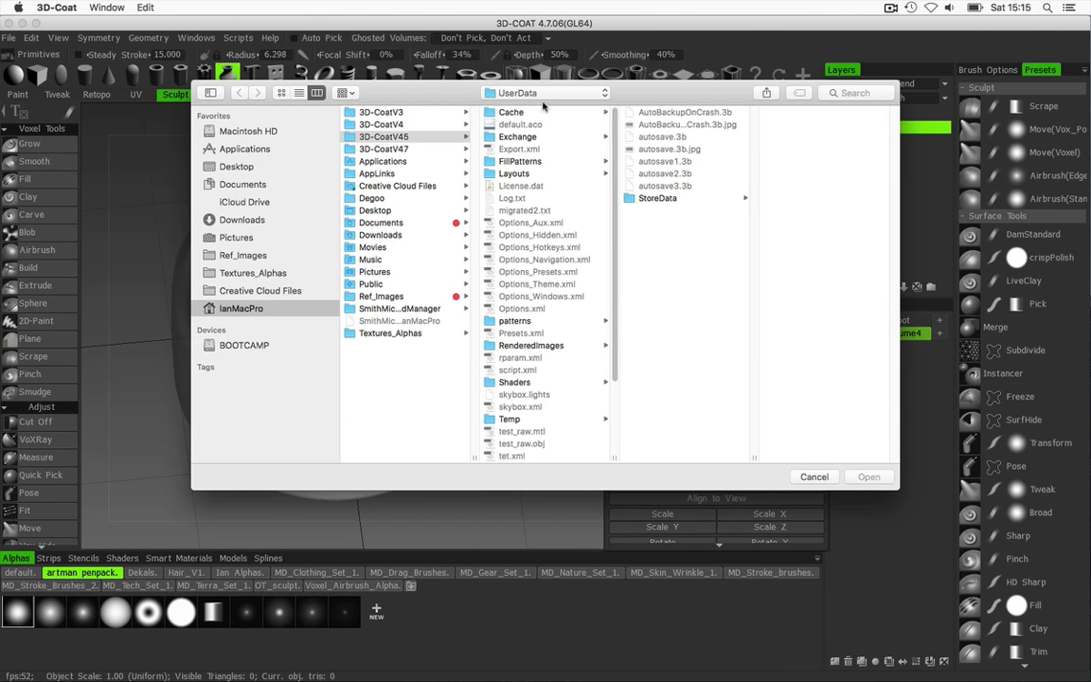
{"action": "left_click", "coordinate": [540, 94]}
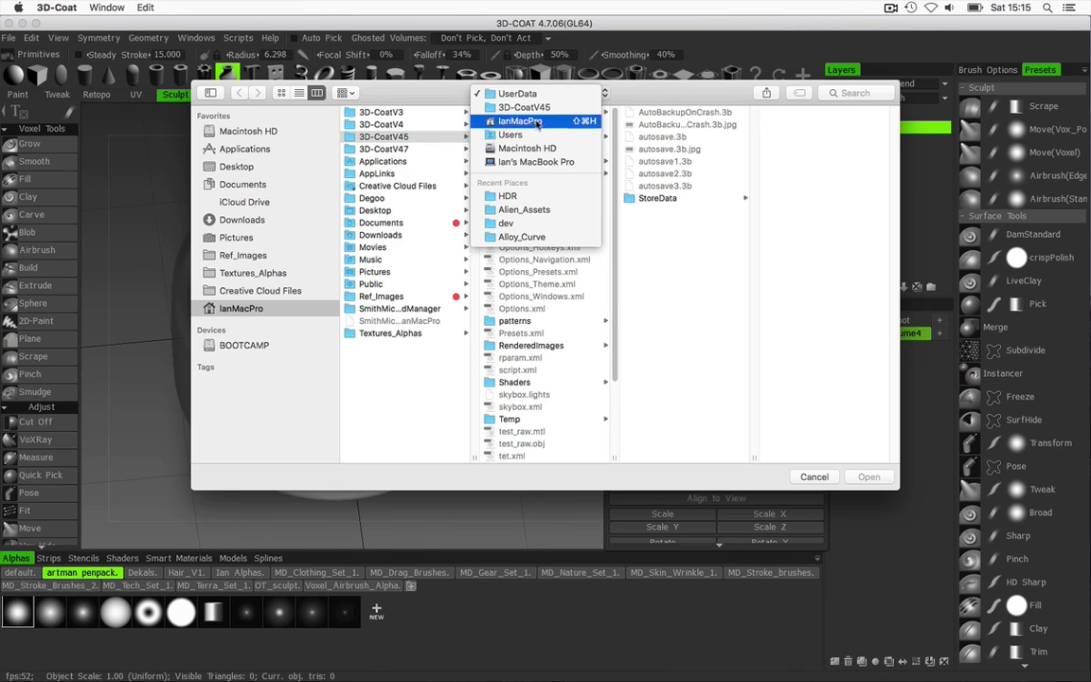
{"action": "left_click", "coordinate": [521, 236]}
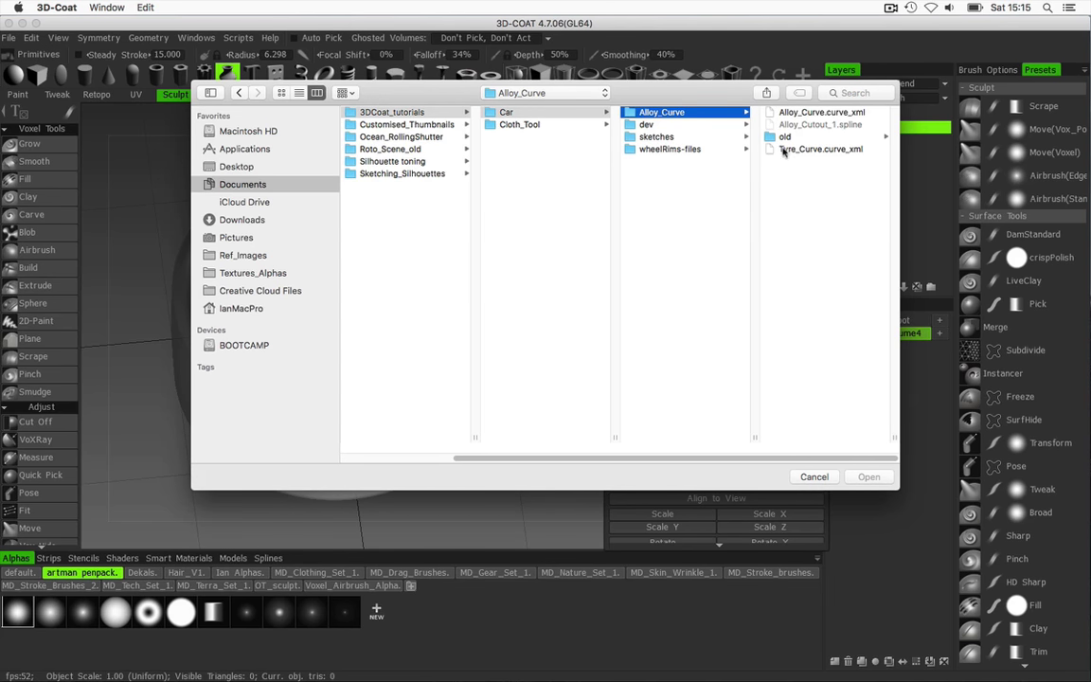
{"action": "left_click", "coordinate": [803, 114]}
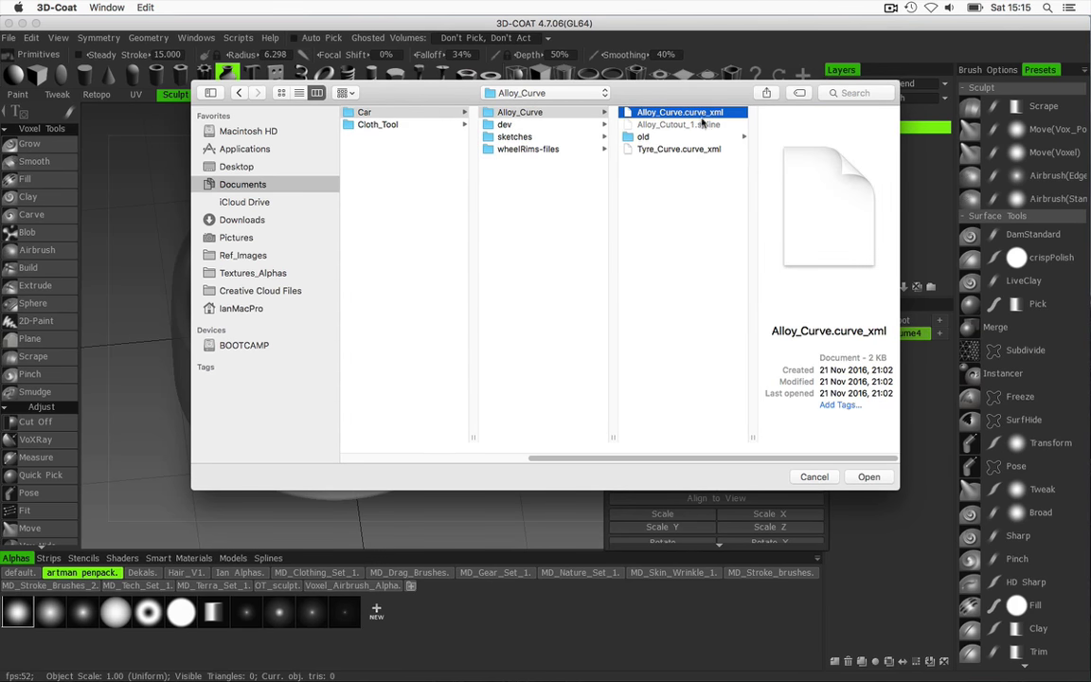
{"action": "left_click", "coordinate": [869, 477]}
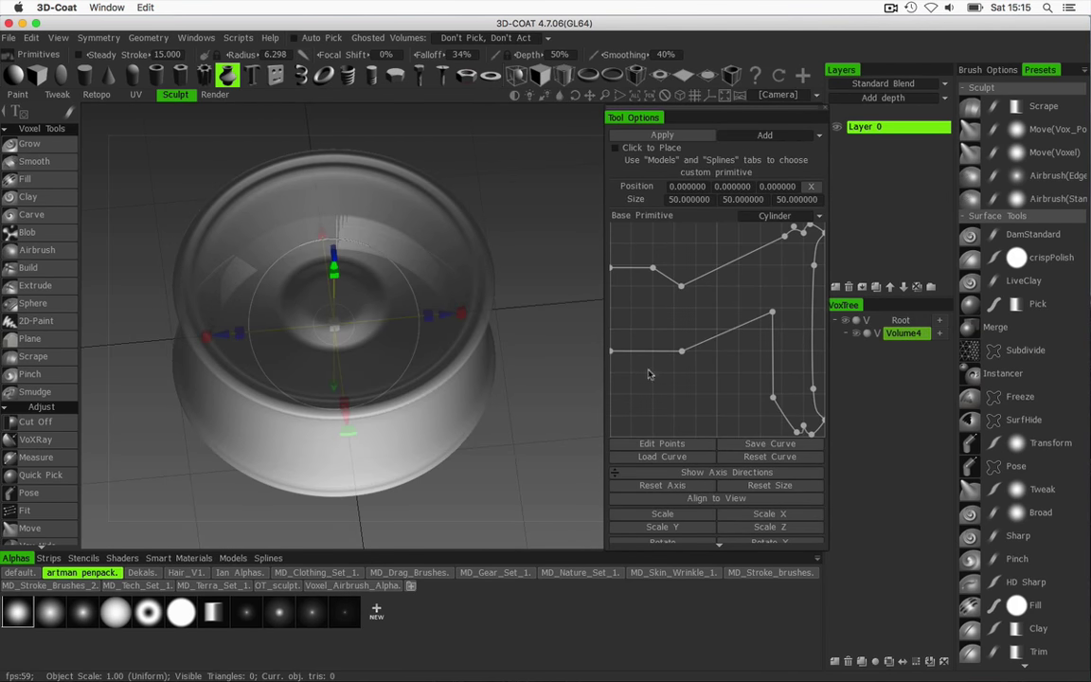
{"action": "left_click_drag", "start_coordinate": [505, 356], "coordinate": [516, 189]}
{"action": "left_click_drag", "start_coordinate": [534, 374], "coordinate": [522, 255]}
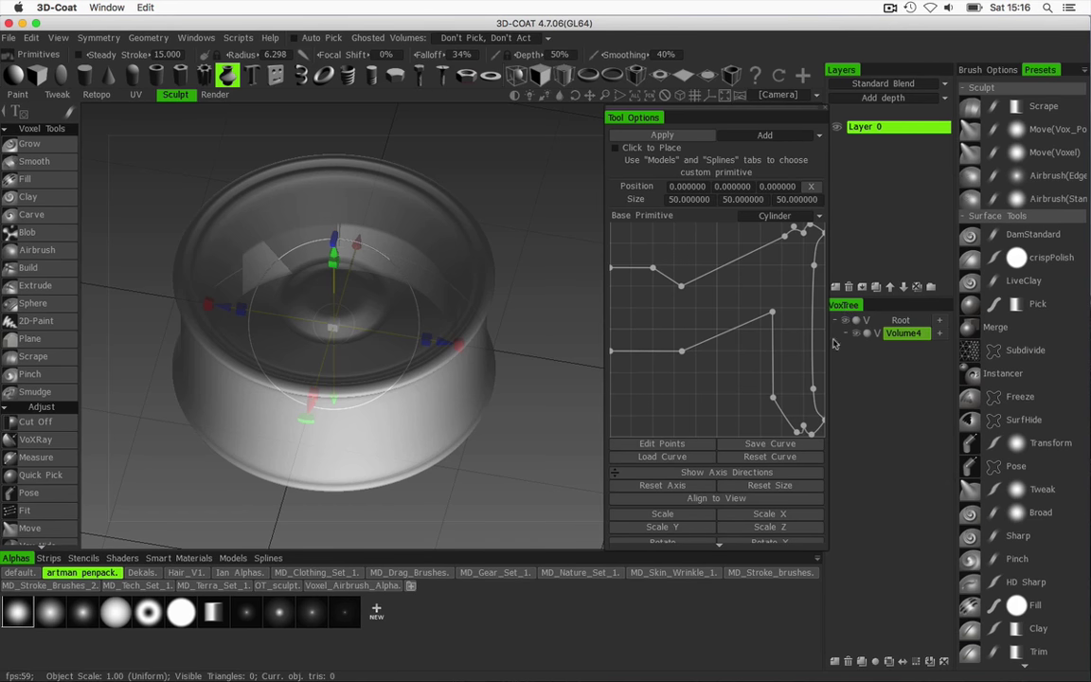
- Increase the volume's resolution to 2x, apply the alloy lathe primitive, and view the wheel from the top
{"action": "left_click_drag", "start_coordinate": [803, 109], "coordinate": [760, 118]}
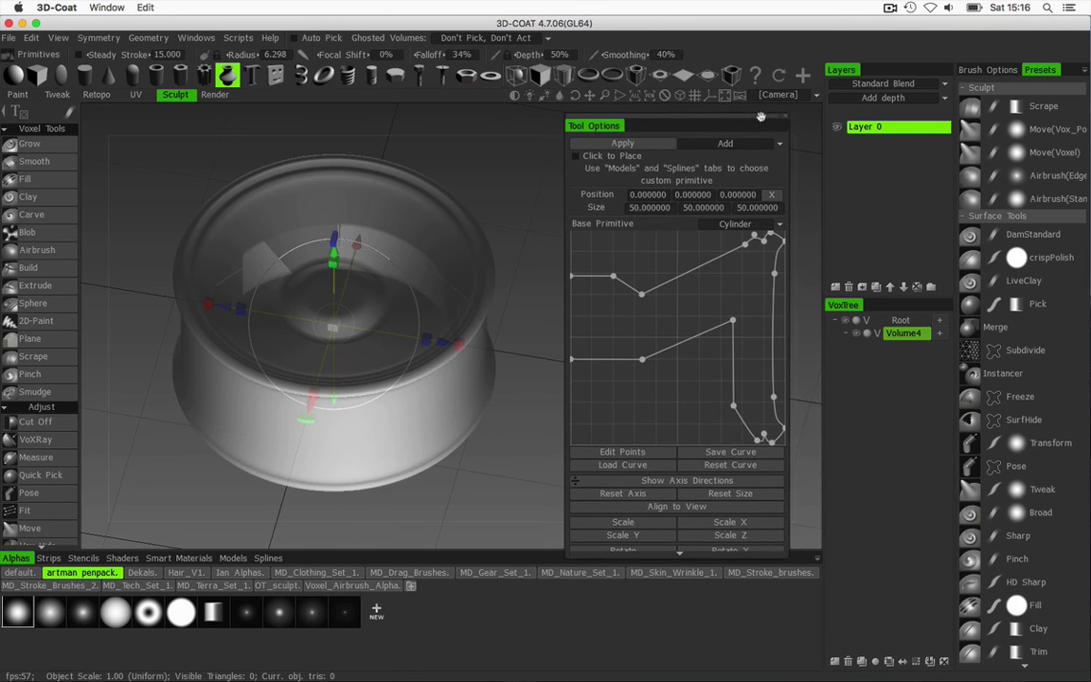
{"action": "left_click_drag", "start_coordinate": [823, 355], "coordinate": [811, 352]}
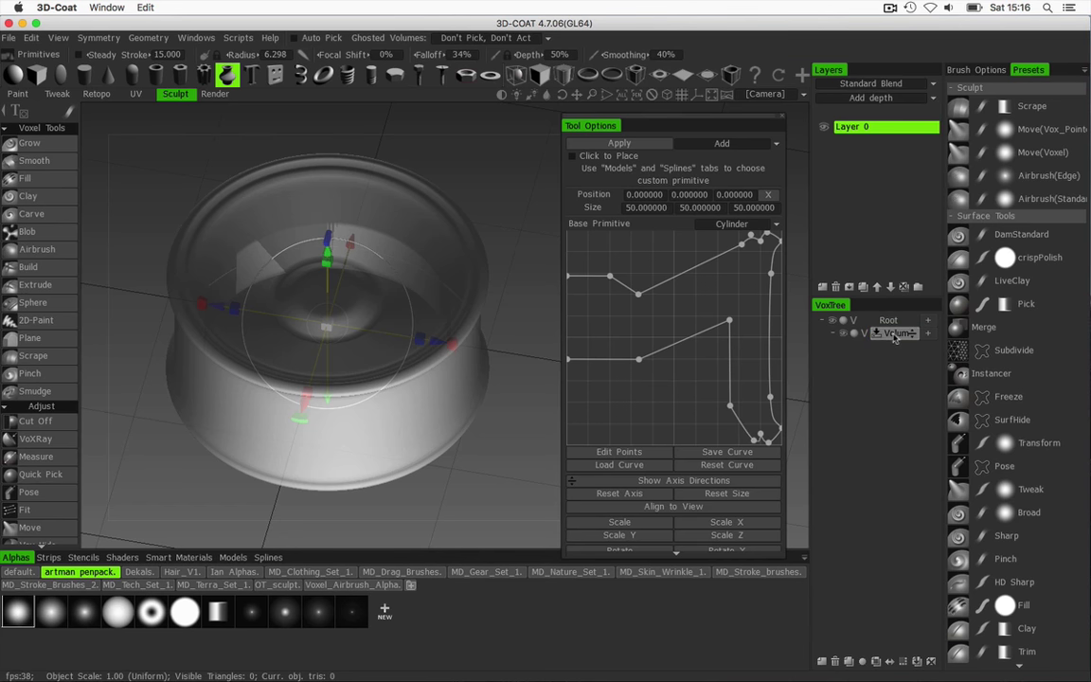
{"action": "left_click", "coordinate": [905, 660]}
{"action": "left_click", "coordinate": [618, 143]}
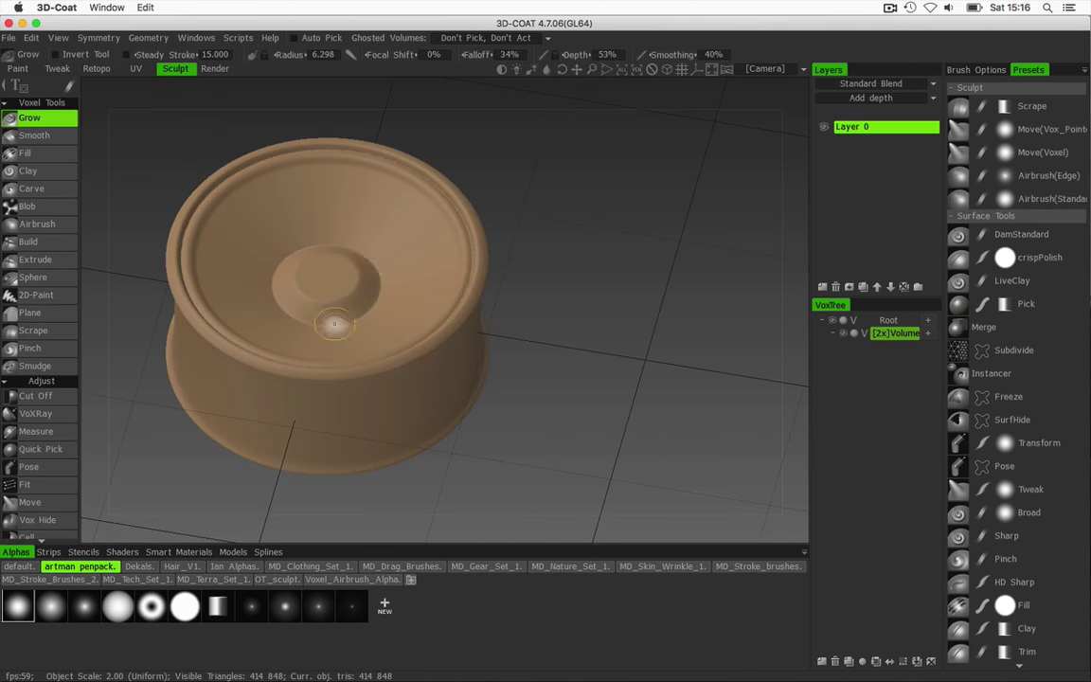
{"action": "left_click_drag", "start_coordinate": [575, 240], "coordinate": [557, 183]}
{"action": "middle_click_drag", "start_coordinate": [557, 188], "coordinate": [645, 283]}
{"action": "right_click_drag", "start_coordinate": [627, 270], "coordinate": [630, 269]}
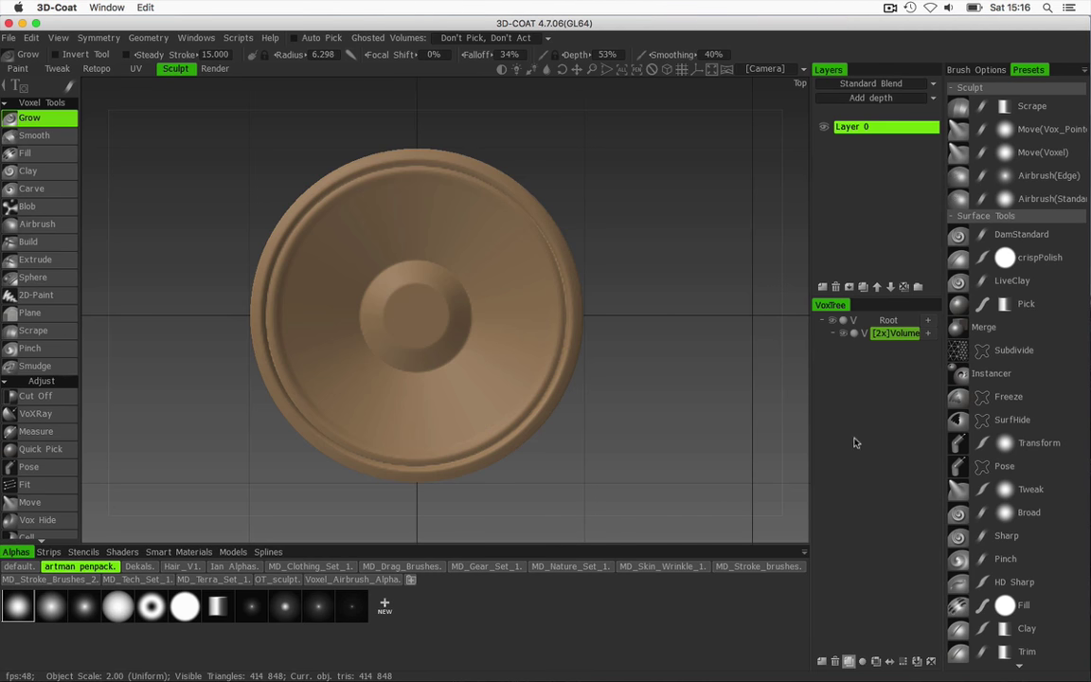
- Replace a trial duplicate of the wheel volume with a new empty volume
{"action": "key", "text": "ctrl+d"}
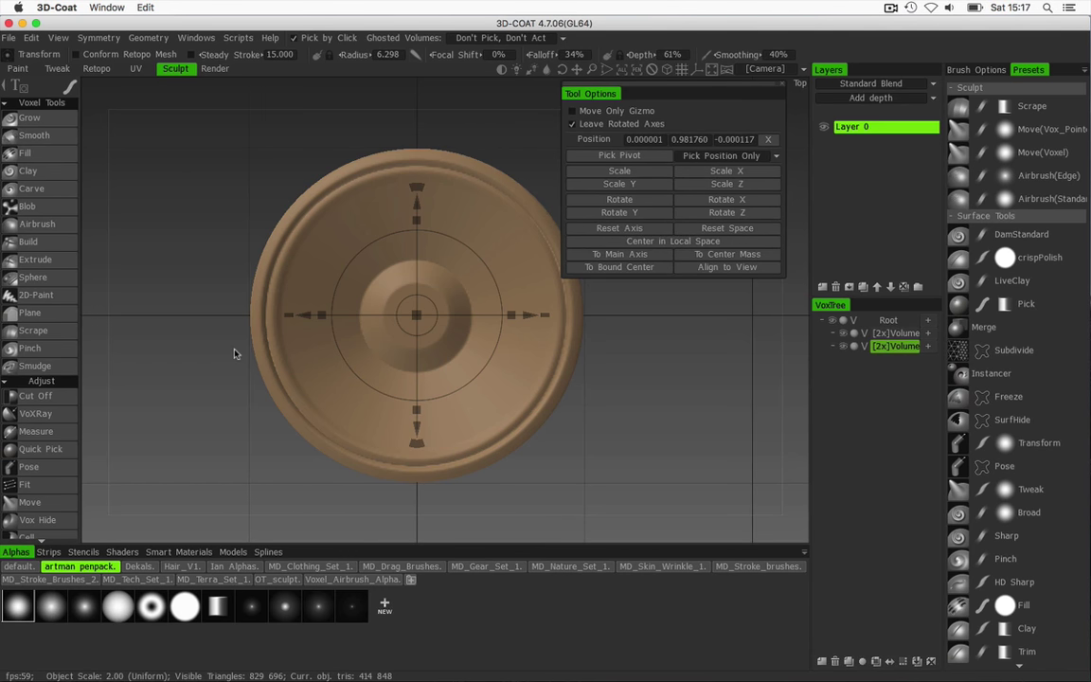
{"action": "left_click", "coordinate": [835, 663]}
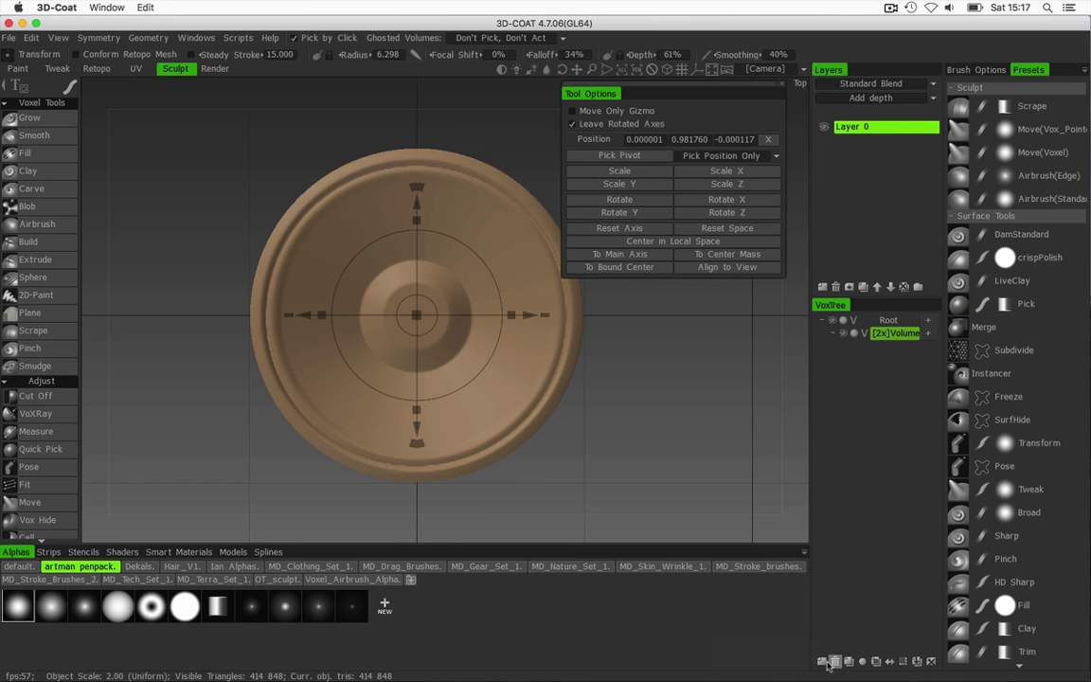
{"action": "left_click", "coordinate": [823, 663]}
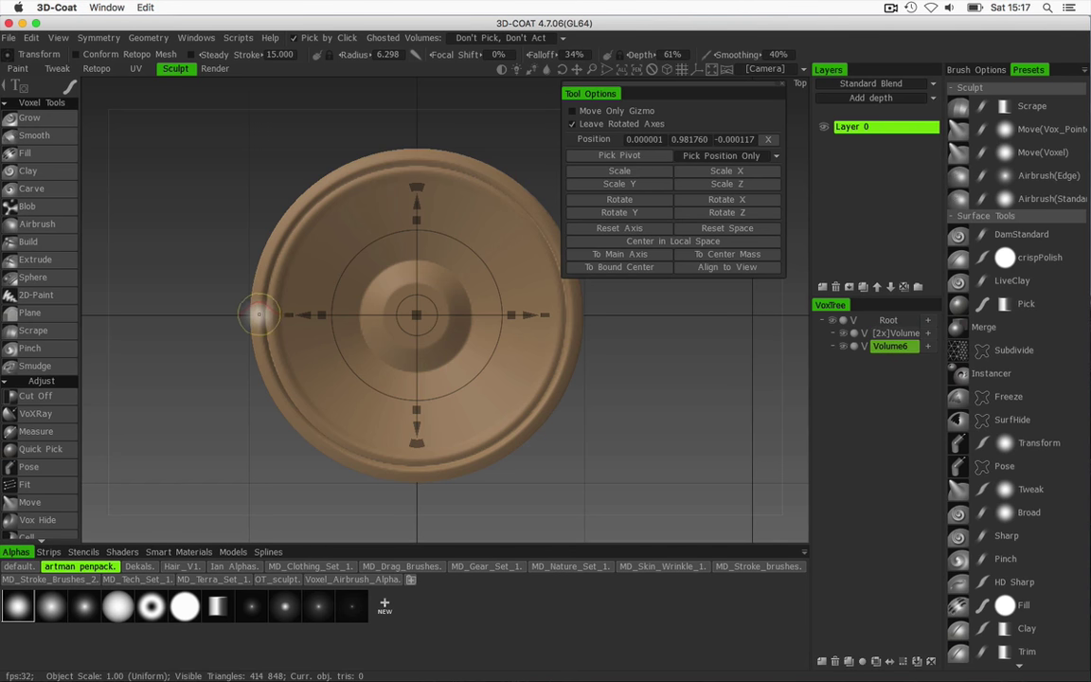
- Start a lathe primitive on the new volume and load Tyre_Curve.curve_xml as its profile
{"action": "key", "text": "space"}
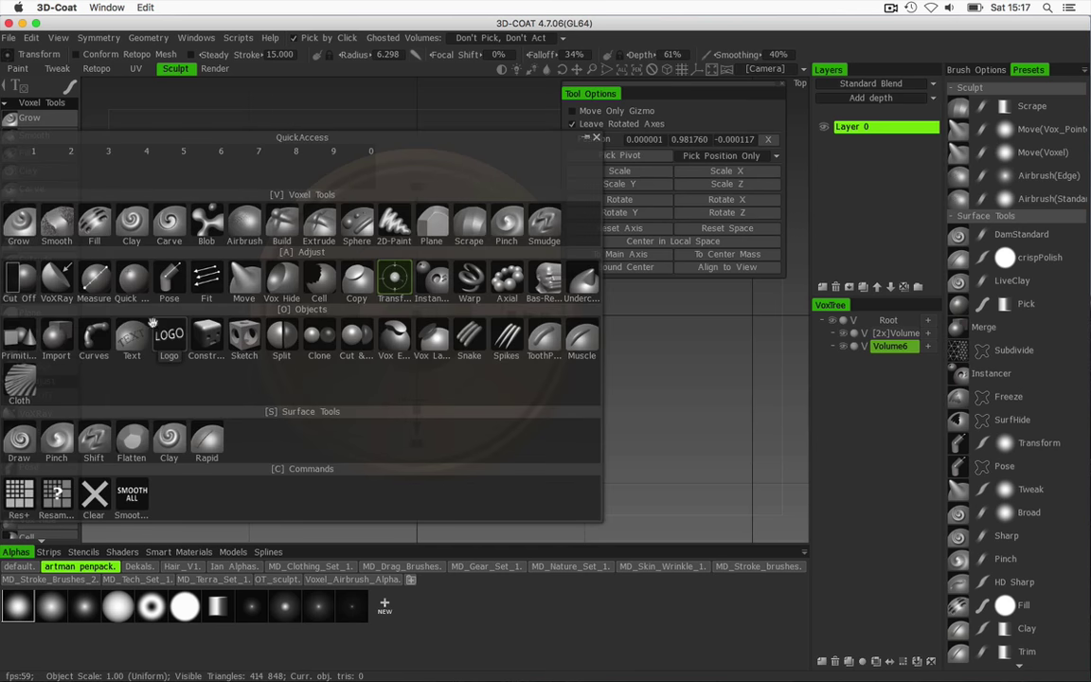
{"action": "left_click", "coordinate": [21, 336]}
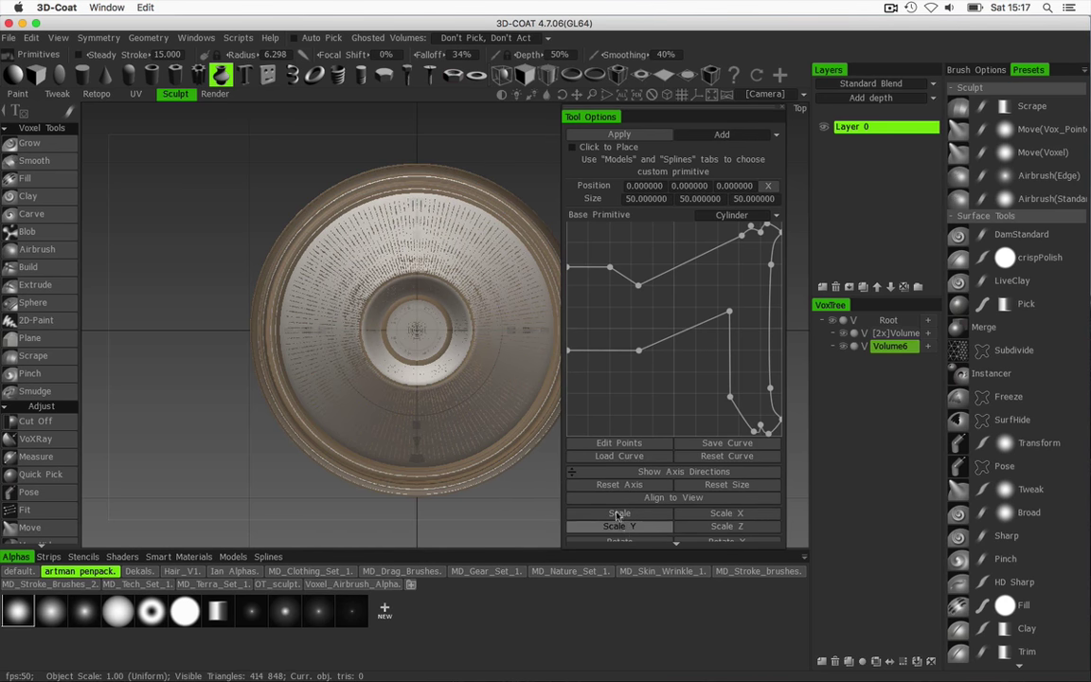
{"action": "left_click", "coordinate": [620, 456]}
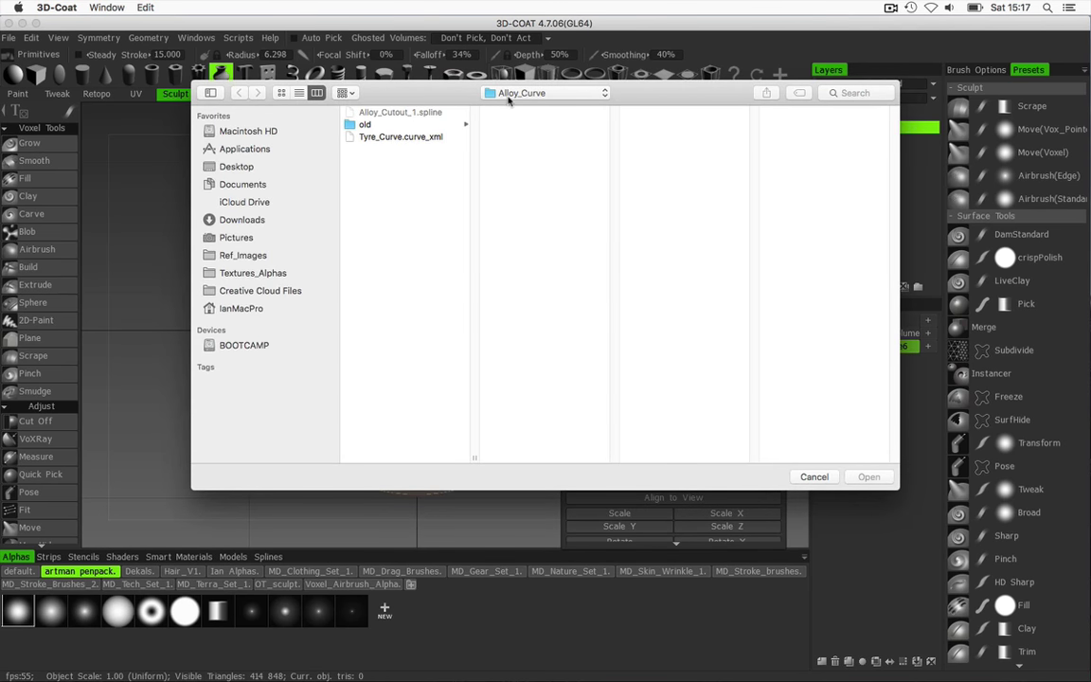
{"action": "left_click", "coordinate": [387, 138]}
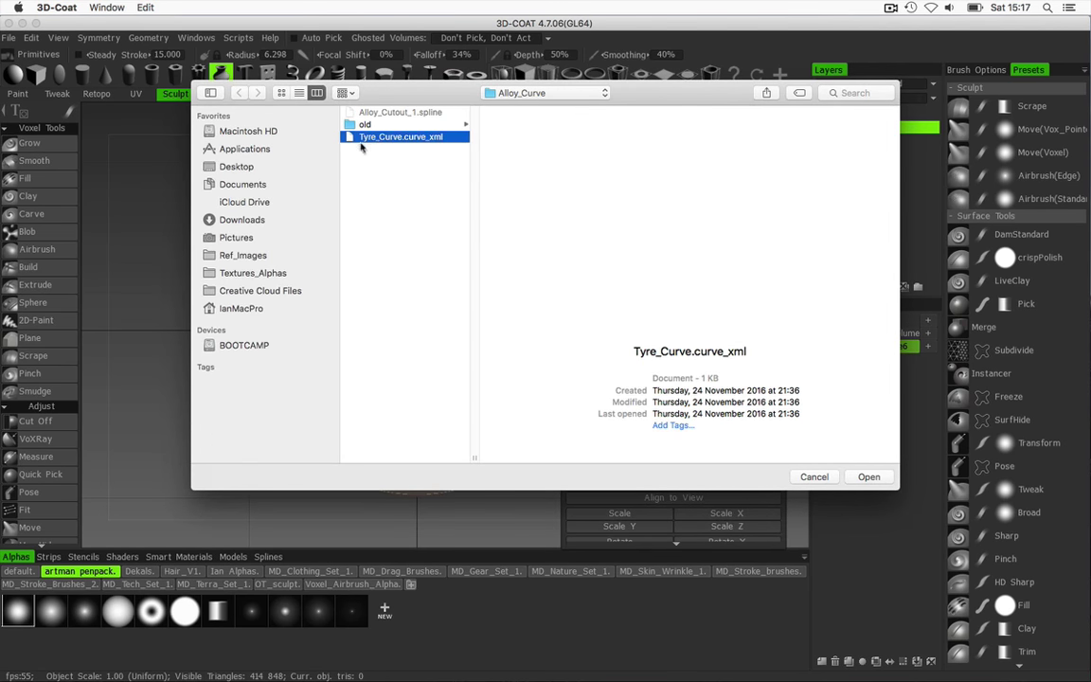
{"action": "left_click", "coordinate": [870, 478]}
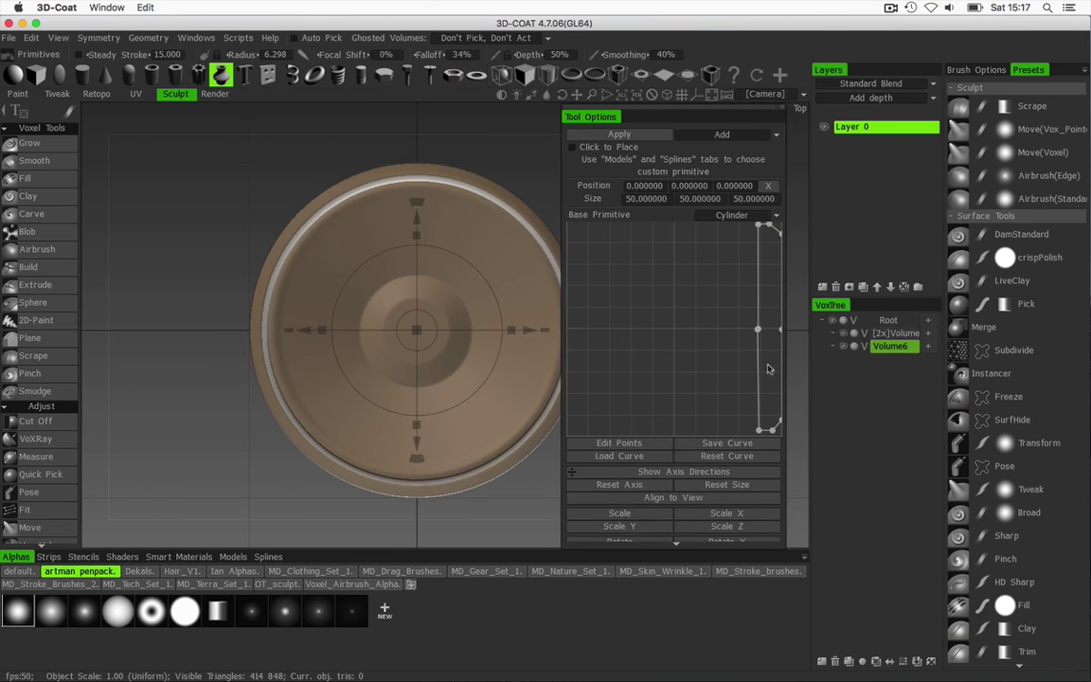
- Scale the tyre lathe primitive to about 53.6 × 52.8 × 53.6 so it wraps around the alloy, checking its fit from the top
{"action": "left_click_drag", "start_coordinate": [173, 306], "coordinate": [349, 346]}
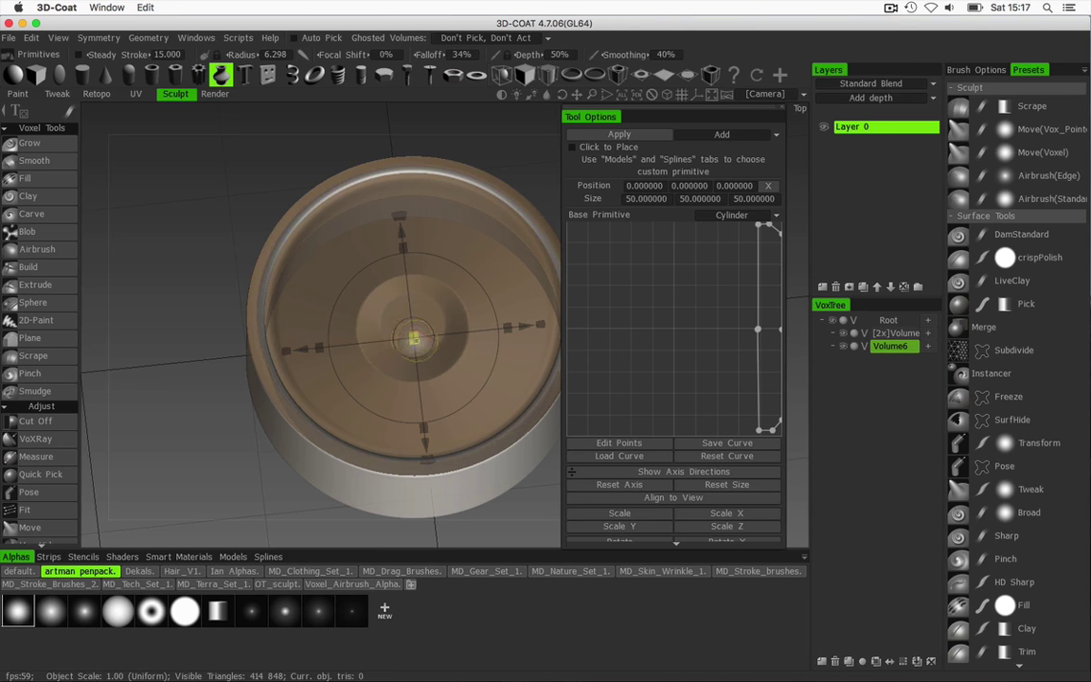
{"action": "mouse_move", "coordinate": [414, 339]}
{"action": "left_mouse_down"}
{"action": "mouse_move", "coordinate": [426, 335]}
{"action": "mouse_move", "coordinate": [417, 338]}
{"action": "left_mouse_up"}
{"action": "left_click_drag", "start_coordinate": [229, 424], "coordinate": [200, 297]}
{"action": "left_click_drag", "start_coordinate": [409, 251], "coordinate": [407, 253]}
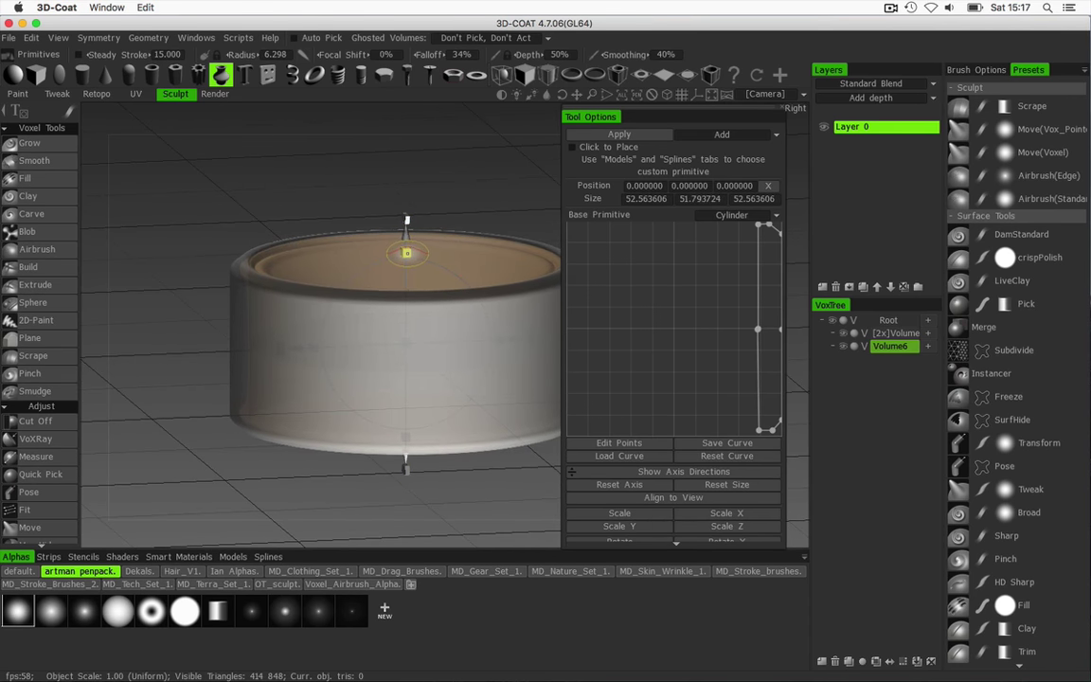
{"action": "left_click_drag", "start_coordinate": [407, 343], "coordinate": [413, 339]}
{"action": "left_click_drag", "start_coordinate": [423, 170], "coordinate": [334, 230]}
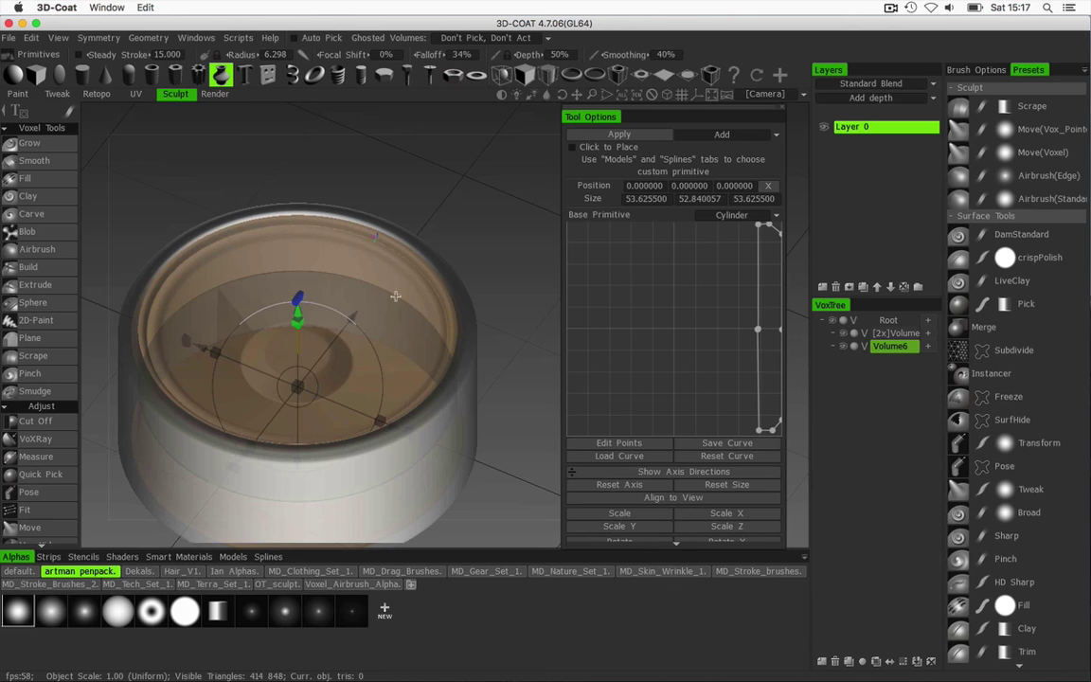
{"action": "left_click_drag", "start_coordinate": [382, 313], "coordinate": [402, 348], "text": "shift"}
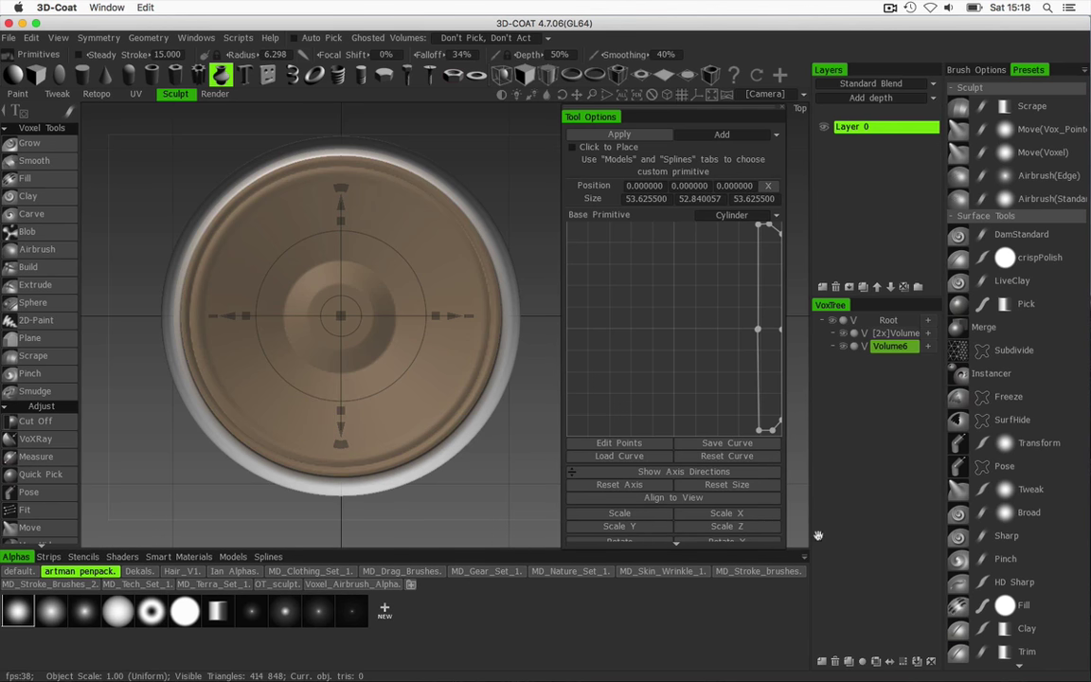
- Increase the new volume's resolution to 2x, apply the tyre lathe primitive, and switch to the Grow tool
{"action": "double_click", "coordinate": [886, 346]}
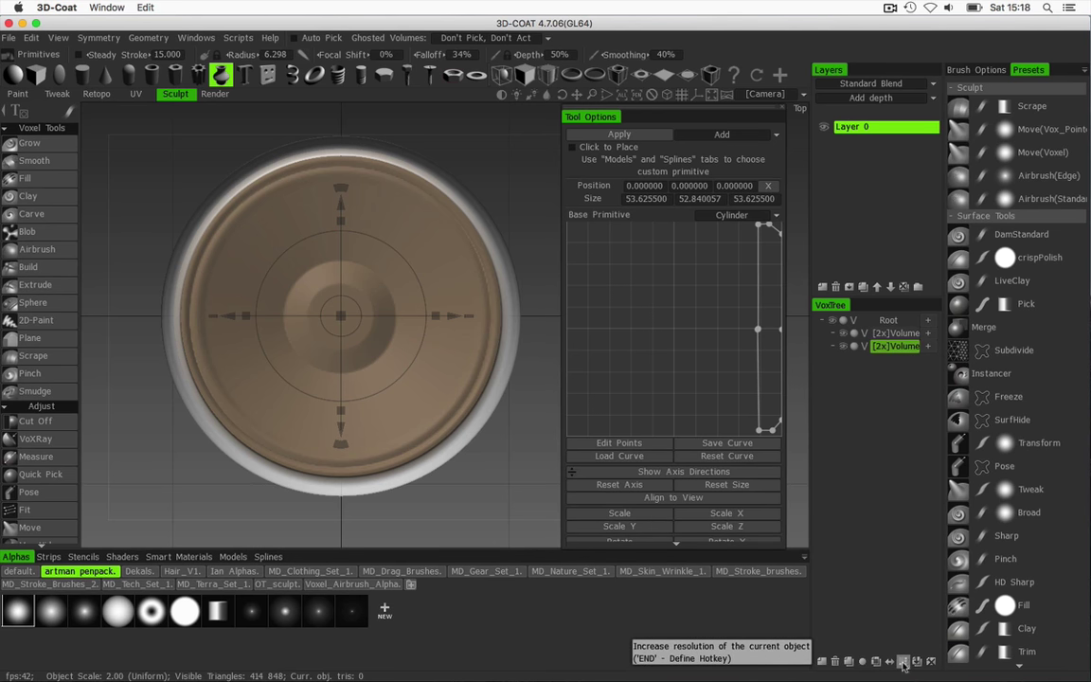
{"action": "left_click", "coordinate": [906, 664]}
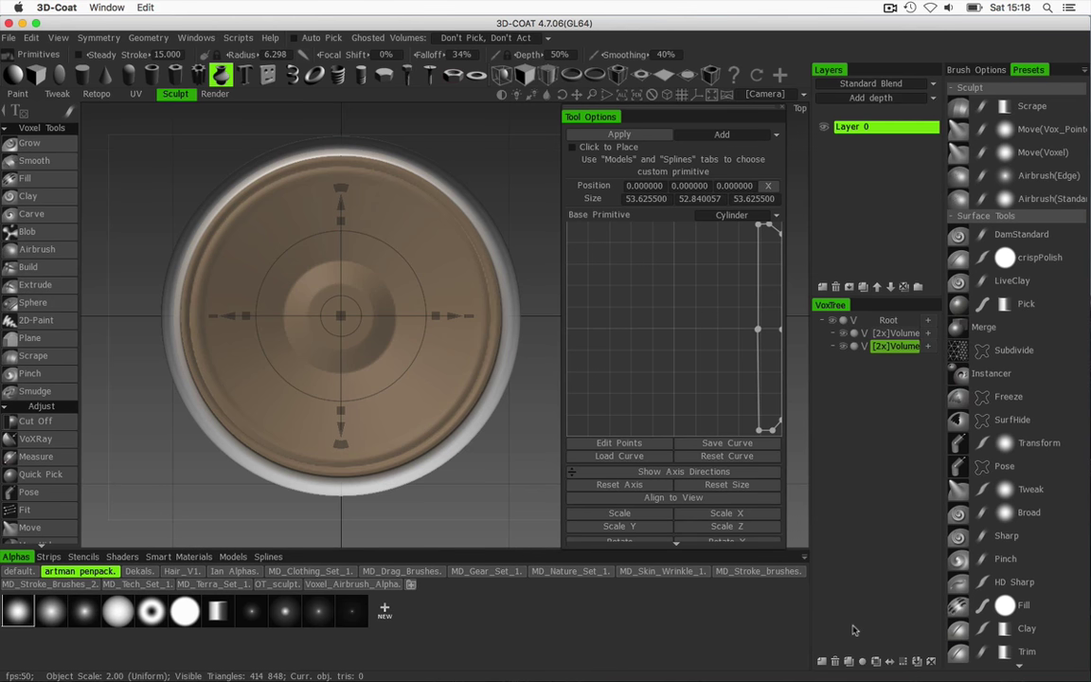
{"action": "left_click", "coordinate": [904, 663]}
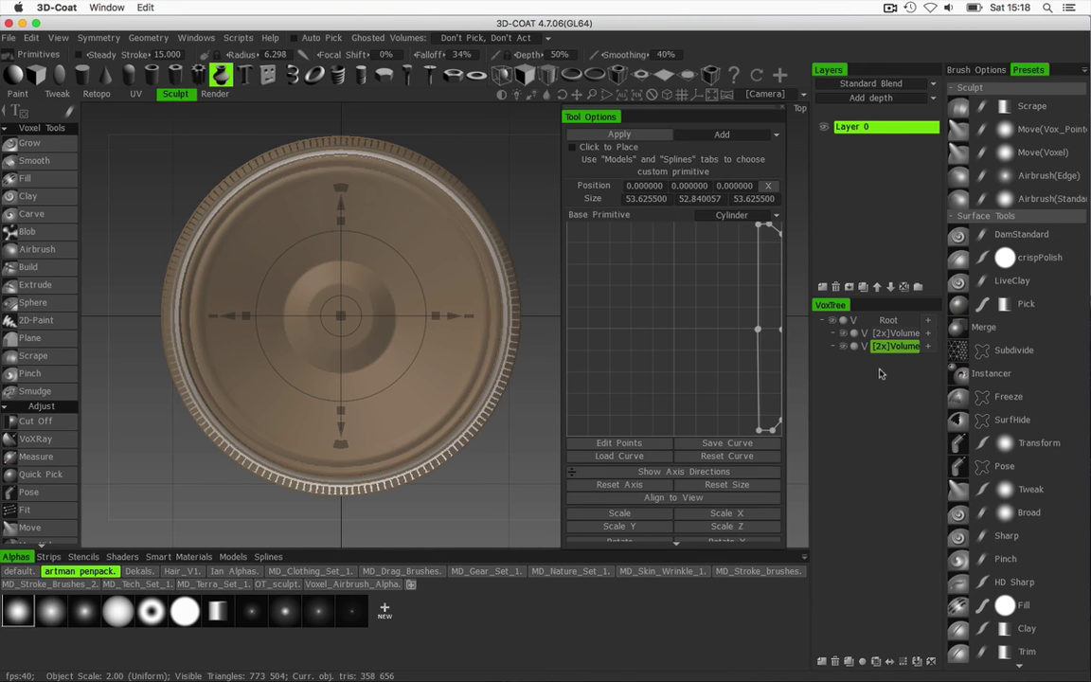
{"action": "left_click", "coordinate": [64, 142]}
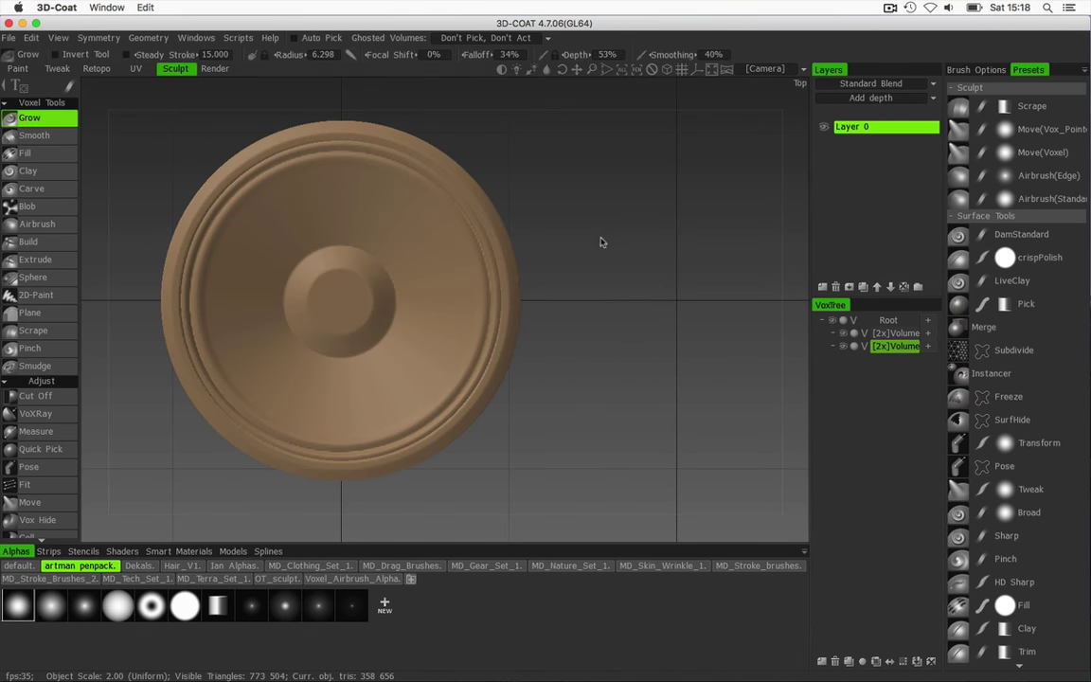
- Hide and reshow the alloy and tyre volumes in turn to inspect each part separately
{"action": "middle_click_drag", "start_coordinate": [575, 205], "coordinate": [630, 231]}
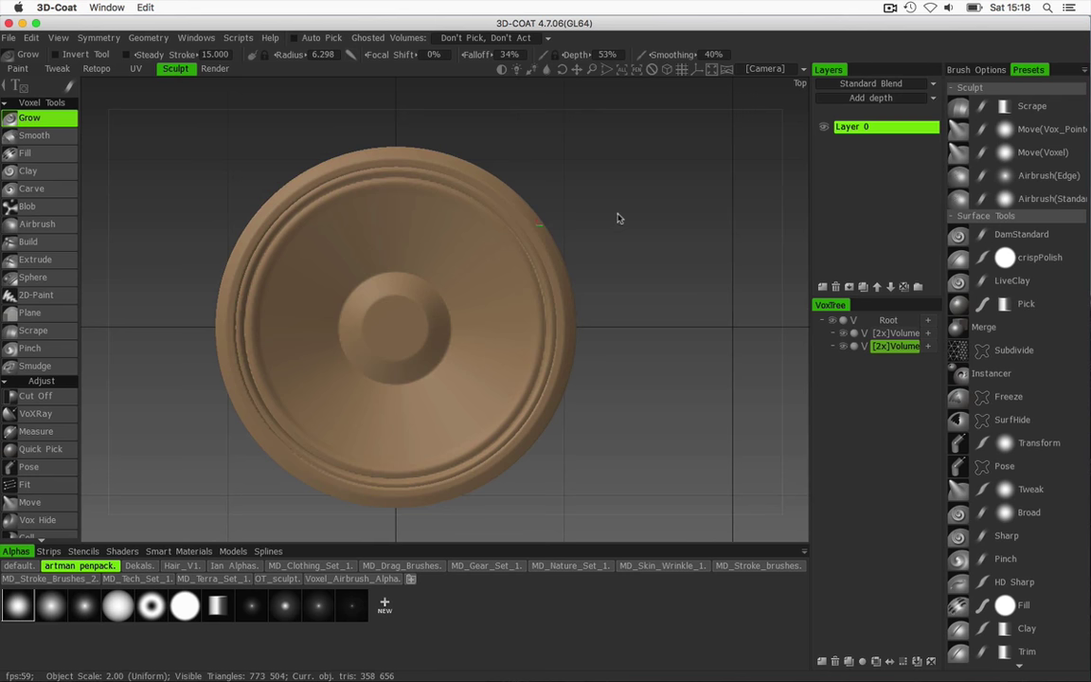
{"action": "left_click", "coordinate": [846, 336]}
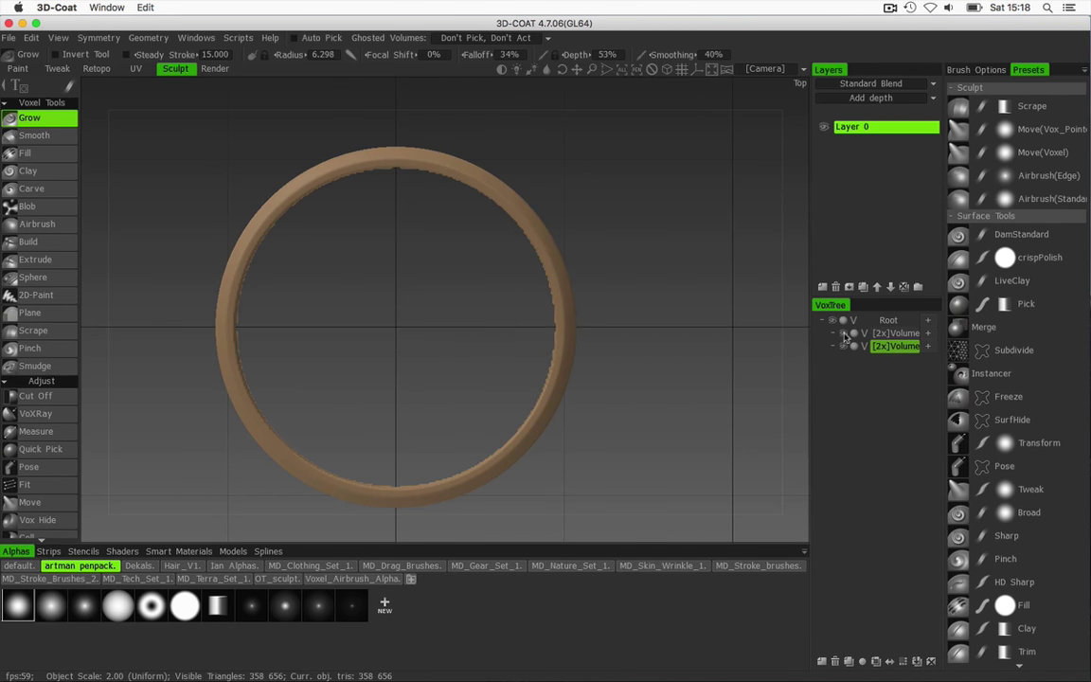
{"action": "left_click", "coordinate": [844, 338]}
{"action": "left_click", "coordinate": [844, 350]}
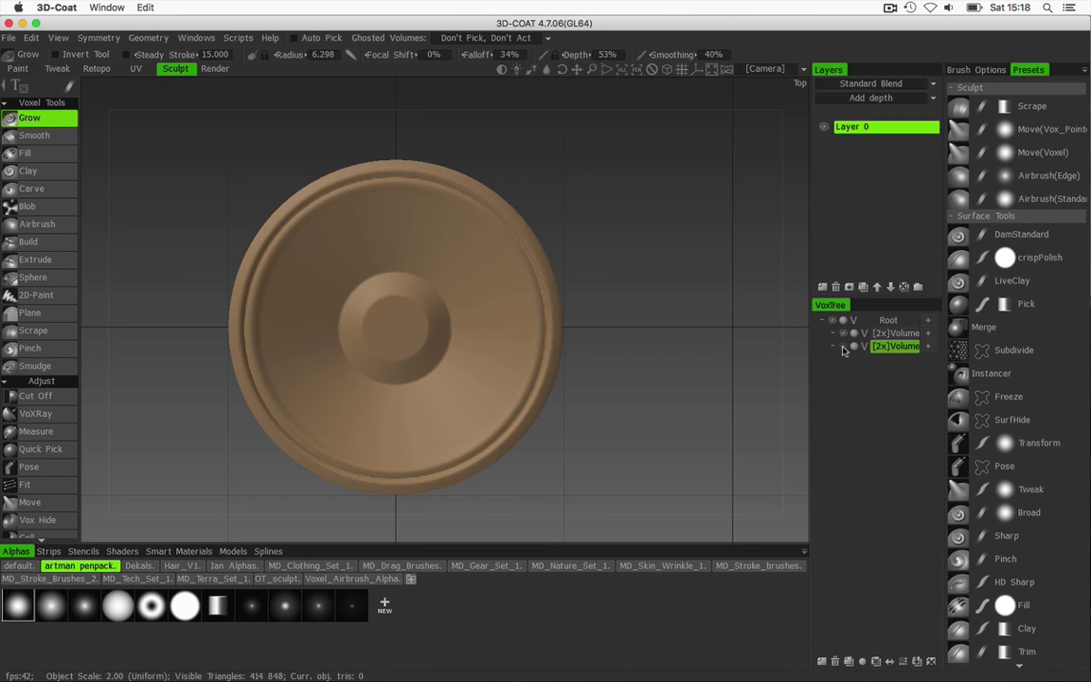
{"action": "left_click", "coordinate": [845, 349]}
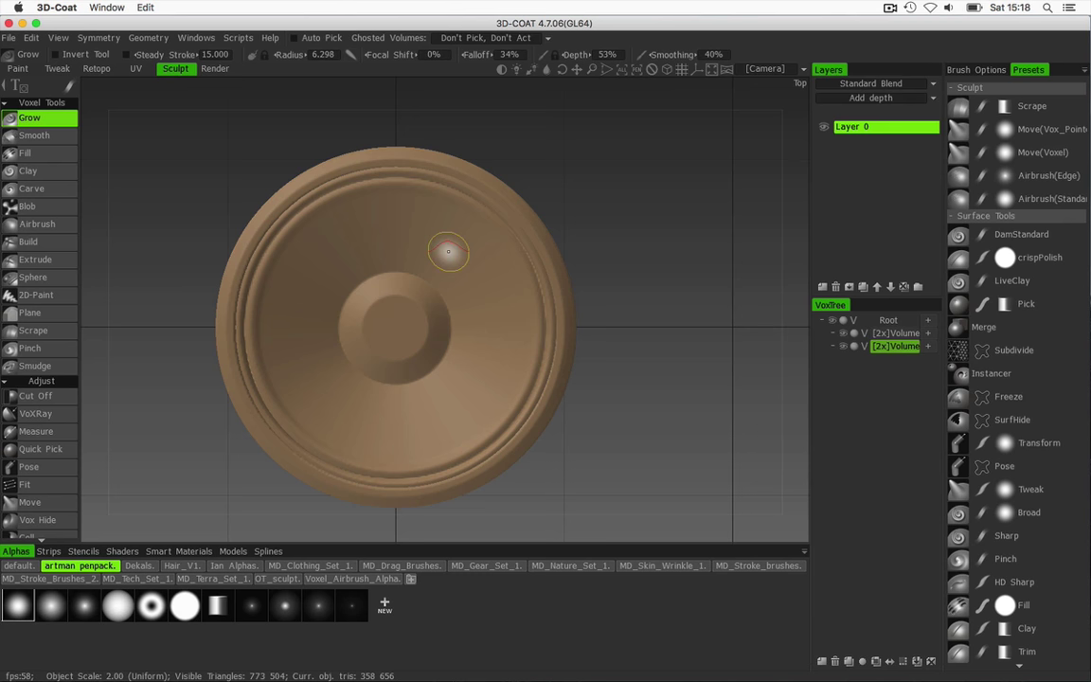
- Examine the required poly count and density modulation settings in the Resample dialog for the tyre volume
{"action": "key", "text": "space"}
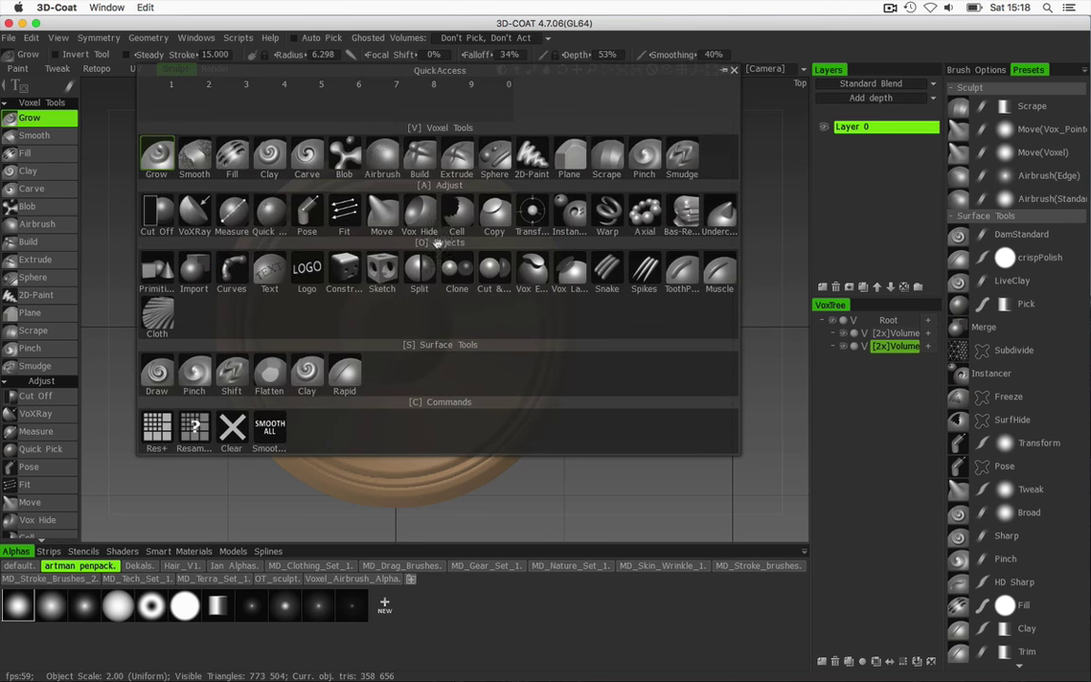
{"action": "left_click", "coordinate": [193, 429]}
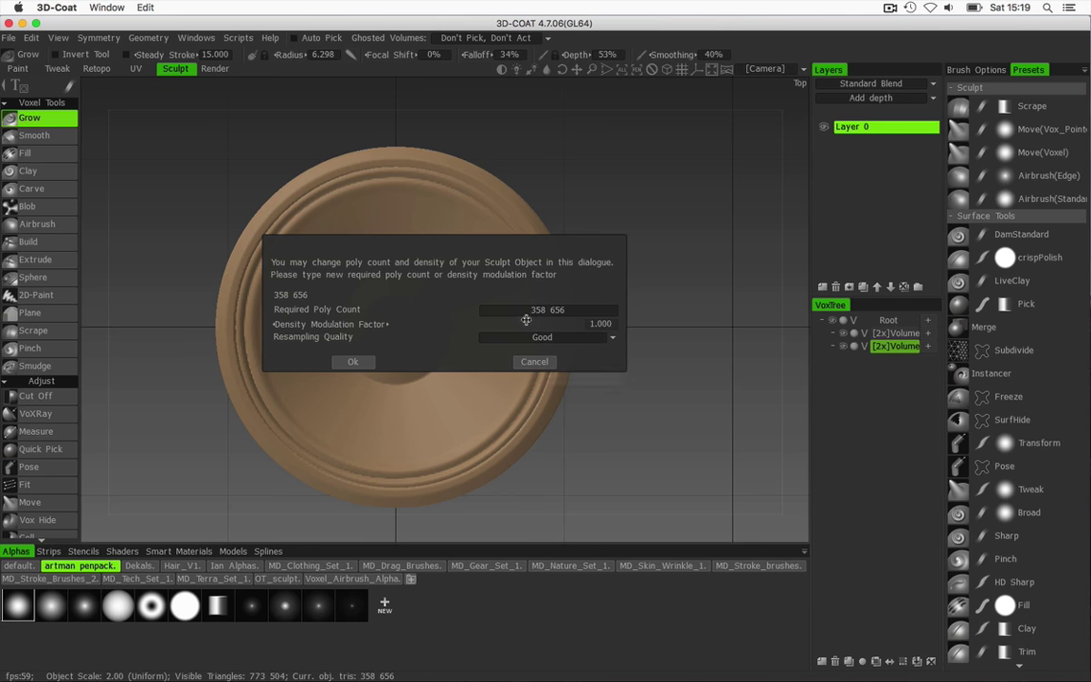
{"action": "left_click", "coordinate": [358, 367]}
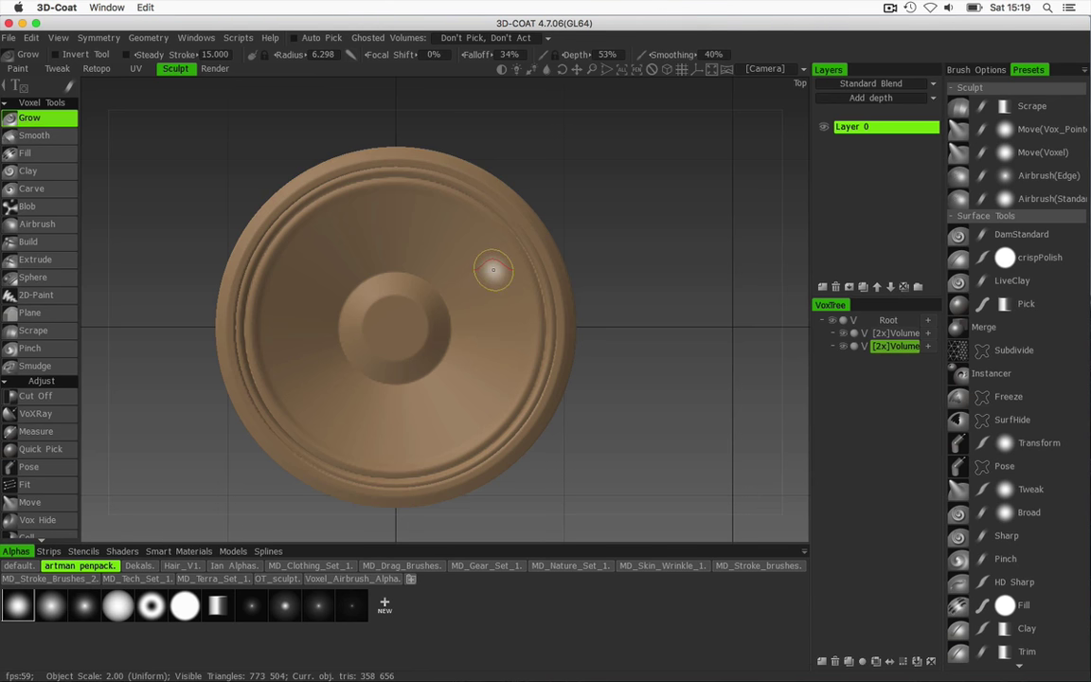
{"action": "key", "text": "space"}
{"action": "left_click", "coordinate": [233, 483]}
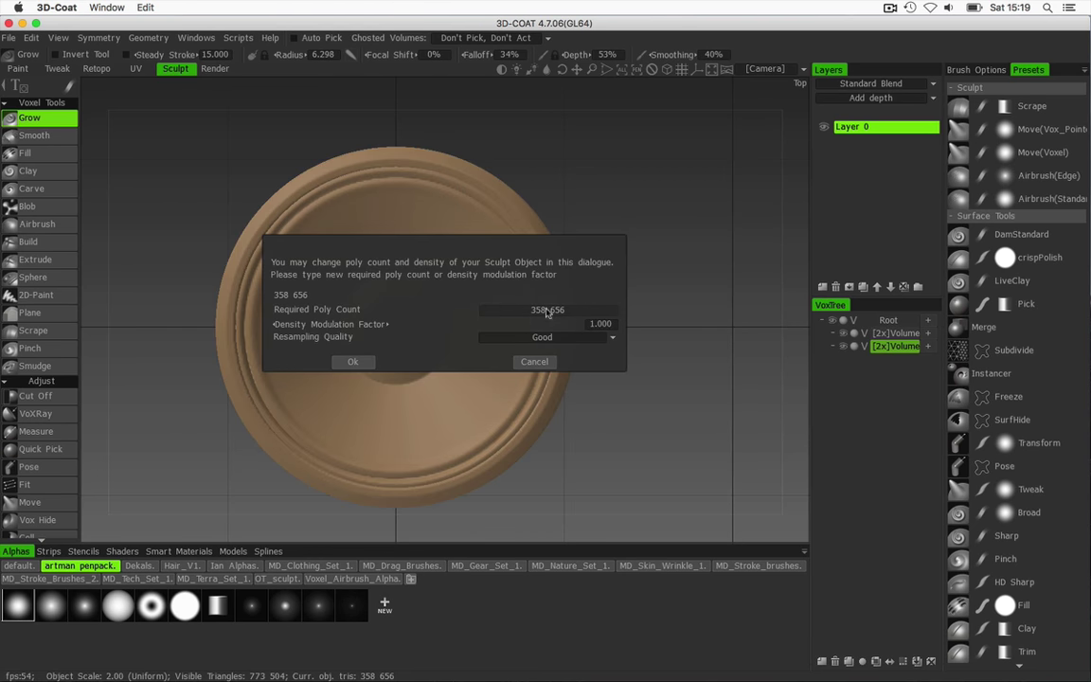
{"action": "left_click_drag", "start_coordinate": [547, 317], "coordinate": [510, 325]}
{"action": "left_click_drag", "start_coordinate": [543, 323], "coordinate": [507, 326]}
{"action": "left_click", "coordinate": [534, 361]}
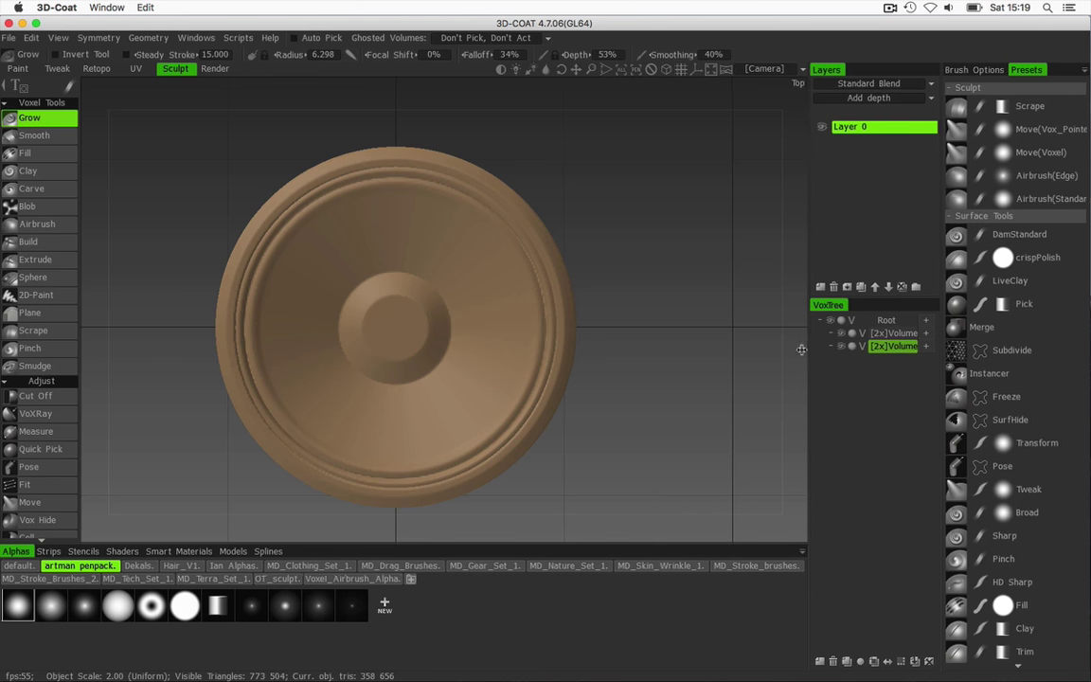
- Widen the volume list and rename the wheel volume Alloy and the outer ring volume Tyre
{"action": "left_click_drag", "start_coordinate": [812, 349], "coordinate": [782, 348]}
{"action": "left_click_drag", "start_coordinate": [864, 350], "coordinate": [878, 333]}
{"action": "double_click", "coordinate": [878, 333]}
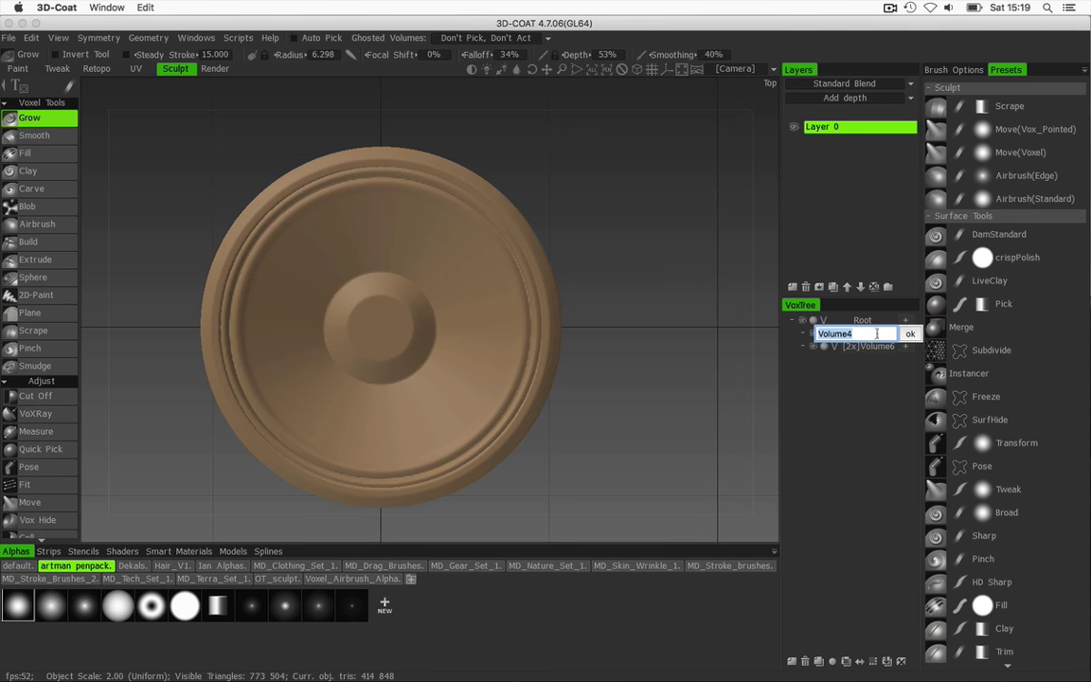
{"action": "type", "text": "Alloy"}
{"action": "key", "text": "Return"}
{"action": "double_click", "coordinate": [858, 345]}
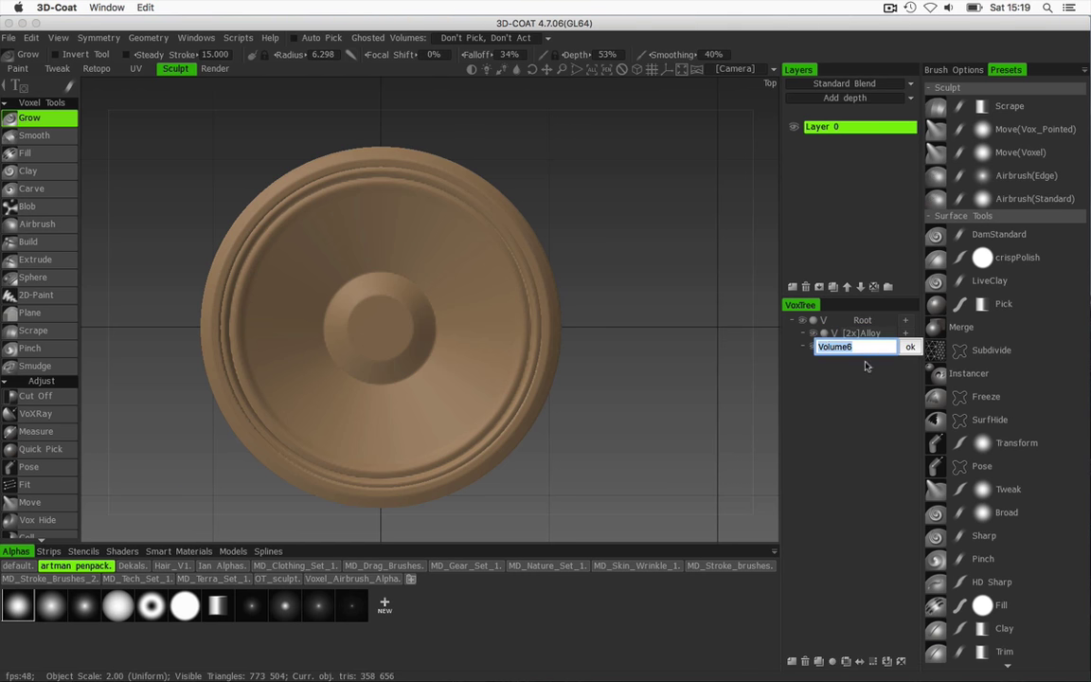
{"action": "type", "text": "Ty"}
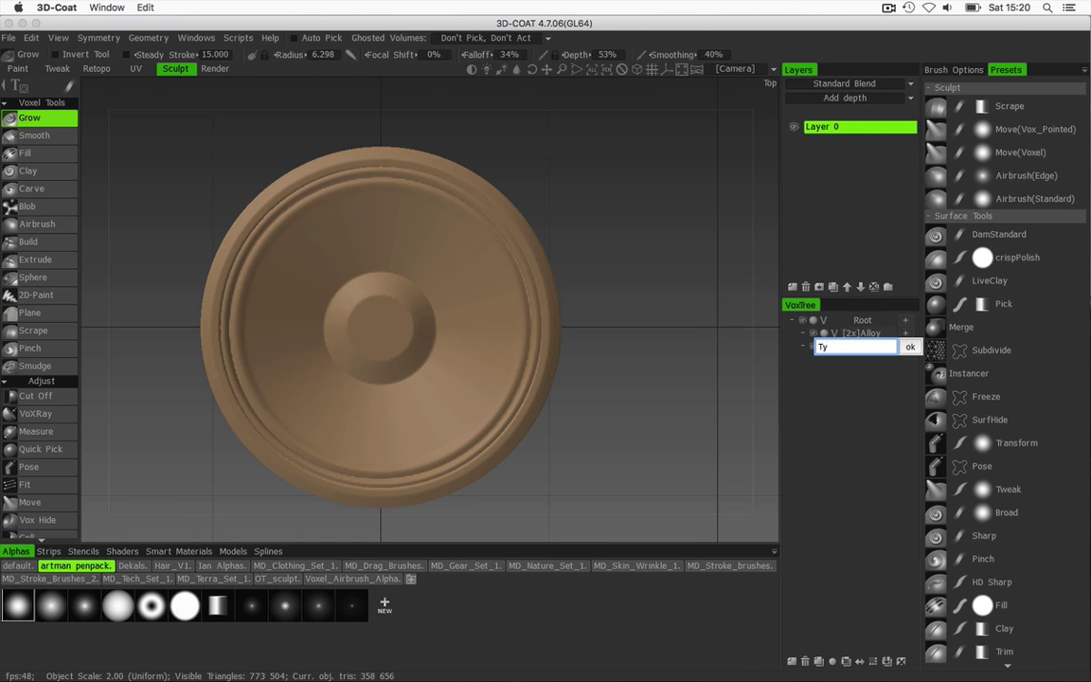
{"action": "type", "text": "re"}
{"action": "key", "text": "Return"}
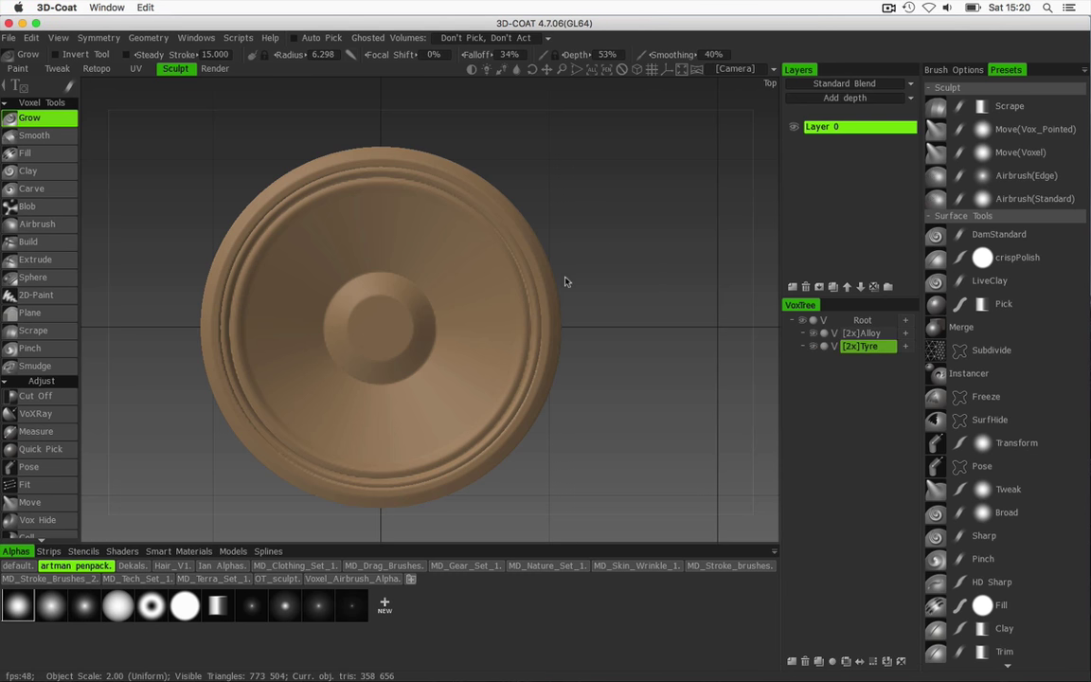
- Assign the same plain grey Legacy shader to the Tyre and Alloy volumes
{"action": "left_click", "coordinate": [122, 553]}
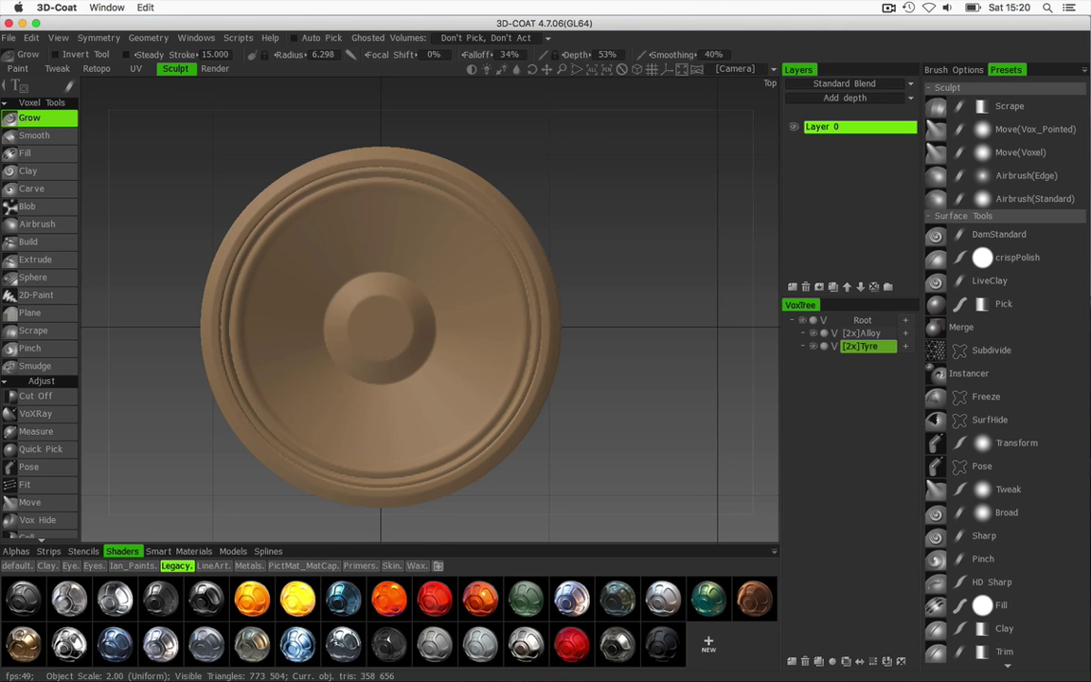
{"action": "left_click", "coordinate": [435, 645]}
{"action": "left_click", "coordinate": [846, 334]}
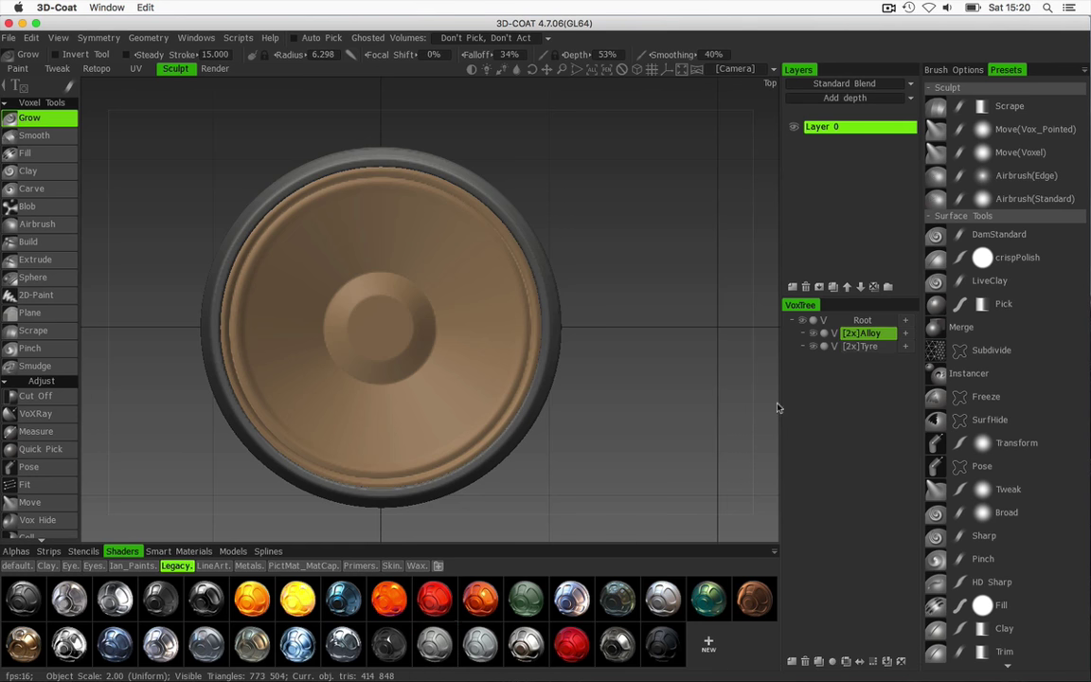
{"action": "left_click", "coordinate": [435, 645]}
{"action": "middle_click_drag", "start_coordinate": [643, 241], "coordinate": [665, 242]}
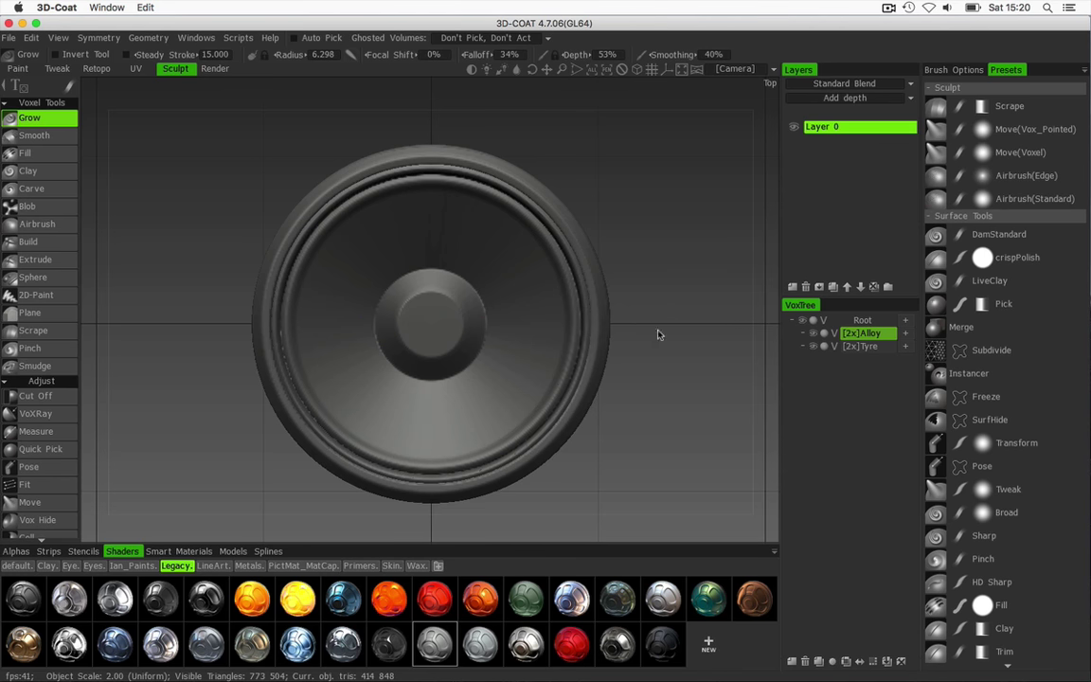
{"action": "left_click_drag", "start_coordinate": [659, 335], "coordinate": [648, 304]}
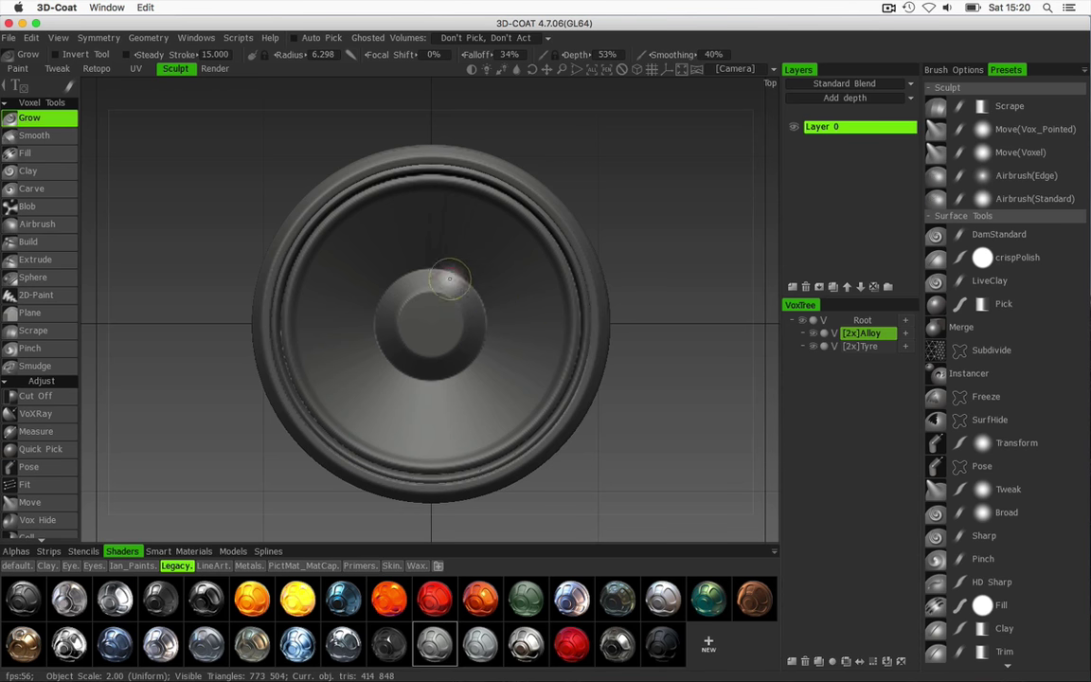
- Hide the Tyre volume to isolate the Alloy volume in a closer top view
{"action": "left_click", "coordinate": [813, 347]}
{"action": "scroll", "coordinate": [638, 295], "scroll_direction": "up", "scroll_amount": 5}
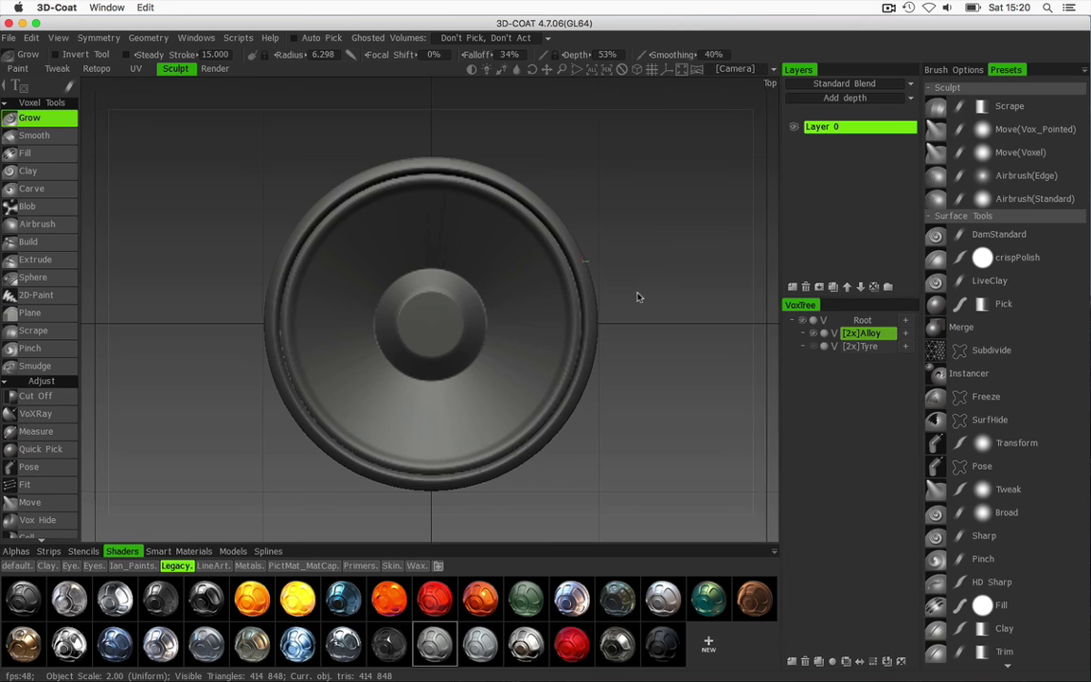
{"action": "middle_click_drag", "start_coordinate": [665, 281], "coordinate": [656, 265]}
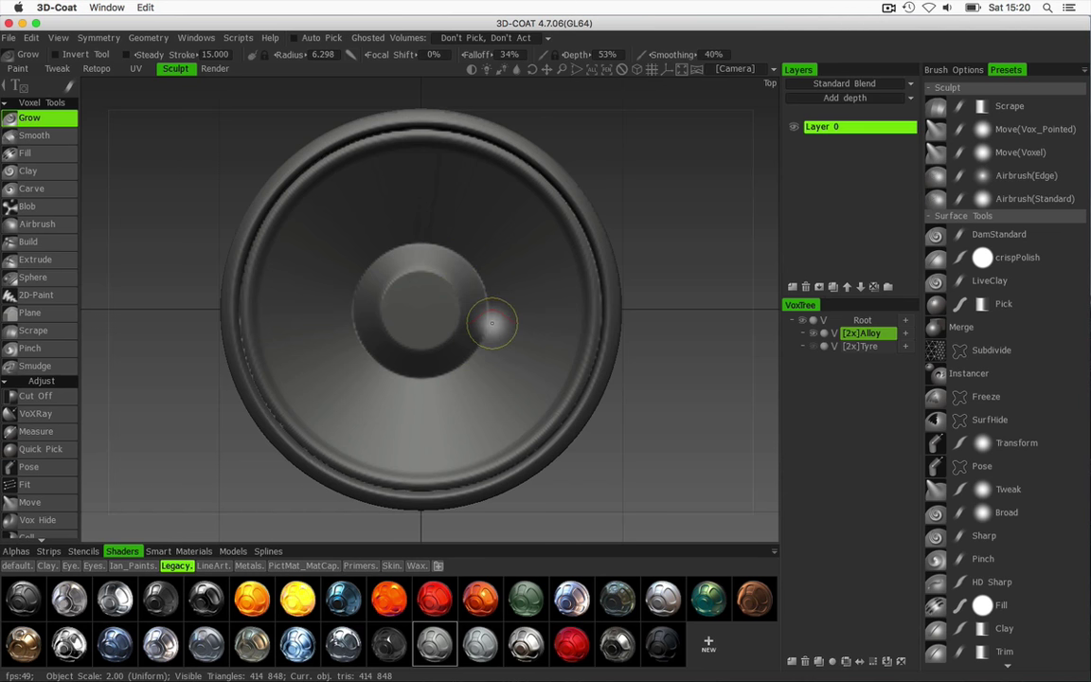
{"action": "key", "text": "ctrl+z"}
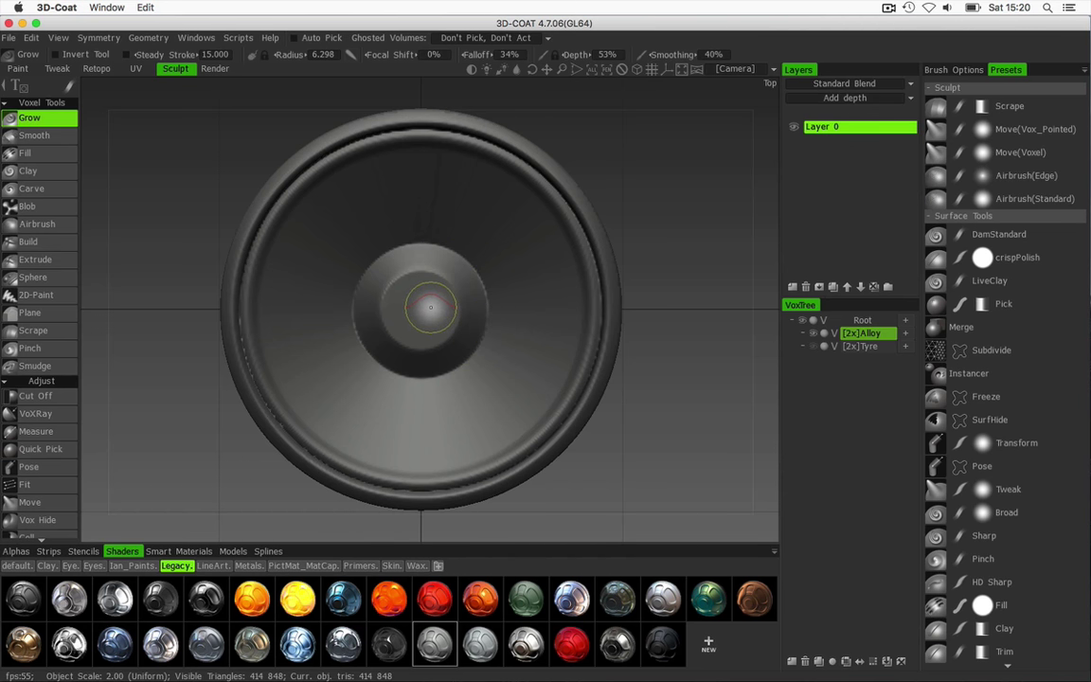
- Activate the Pose tool on the Alloy volume and reduce its brush radius to 3.934
{"action": "left_click", "coordinate": [30, 468]}
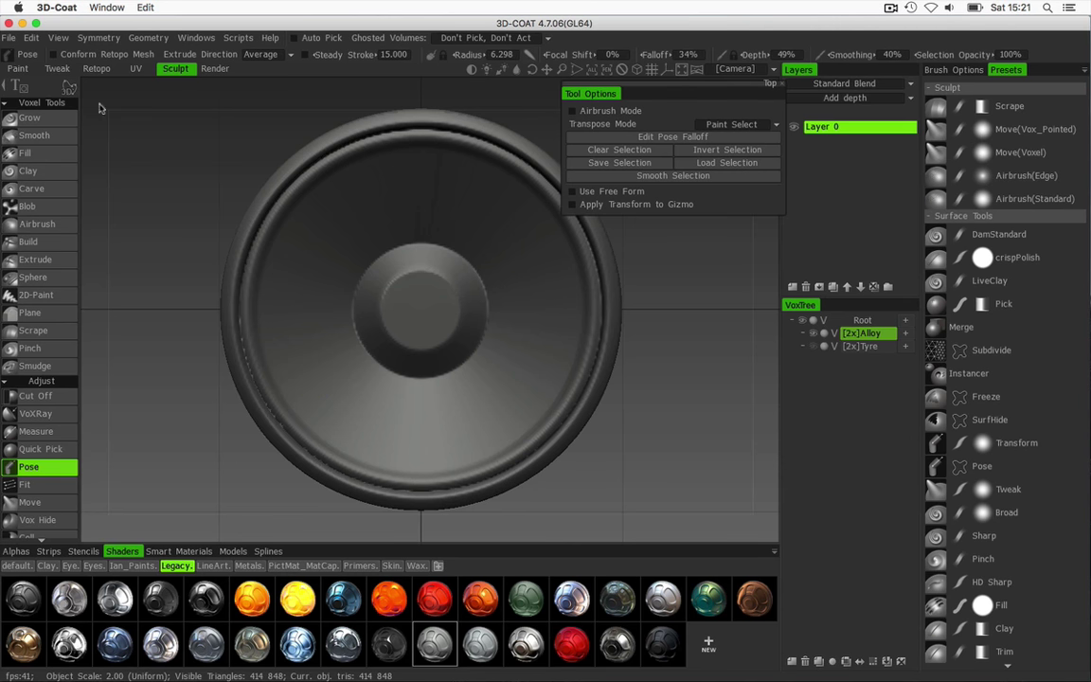
{"action": "left_click", "coordinate": [69, 88]}
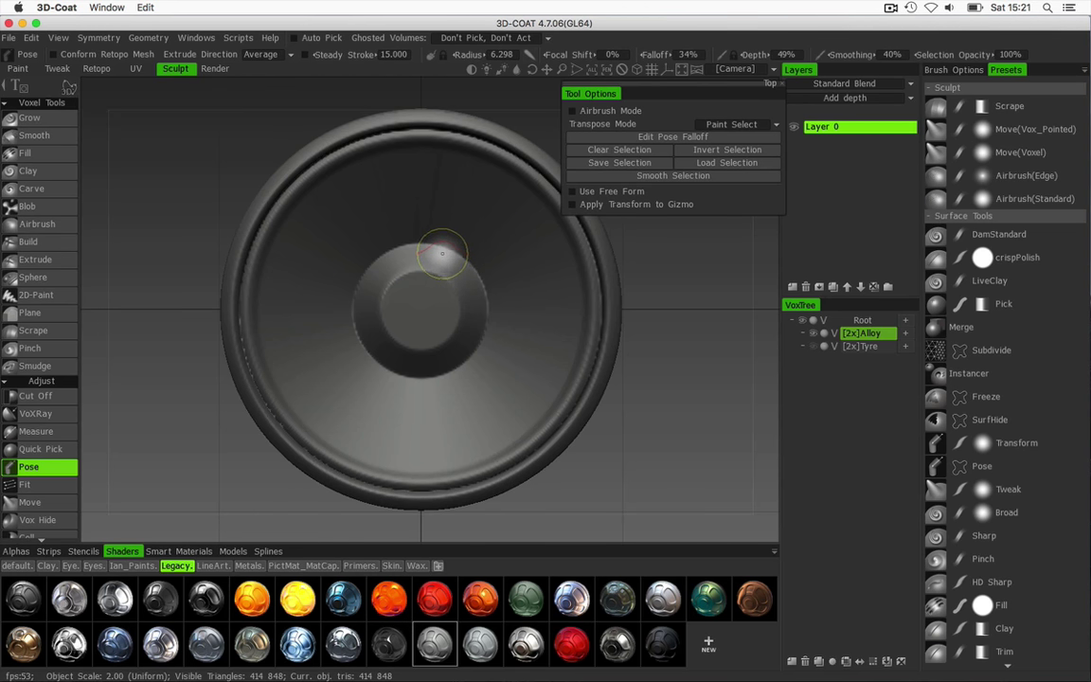
{"action": "right_click_drag", "start_coordinate": [442, 254], "coordinate": [418, 254]}
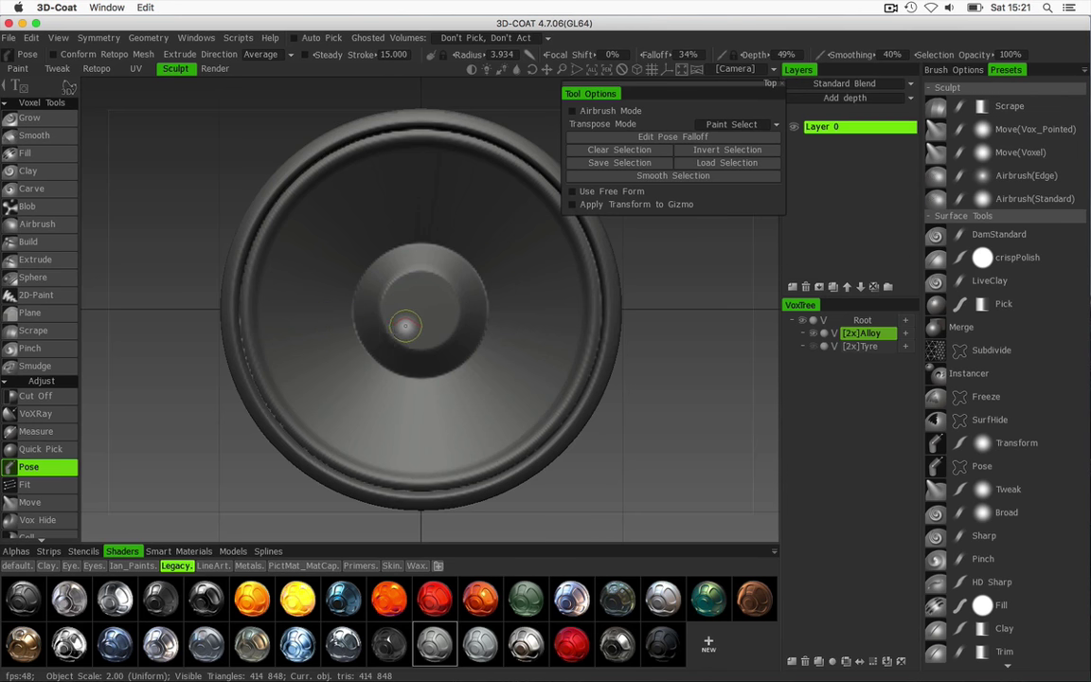
- Switch the symmetry to Radial Symmetry with a radial order of 5 around the Y axis
{"action": "key", "text": "s"}
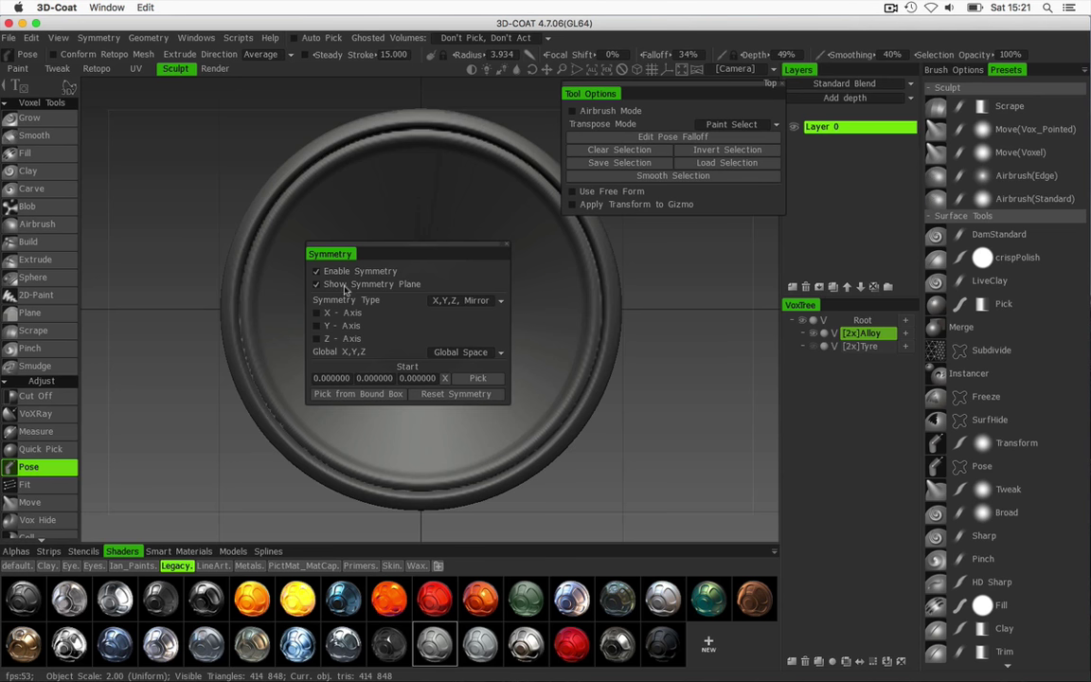
{"action": "left_click", "coordinate": [456, 301]}
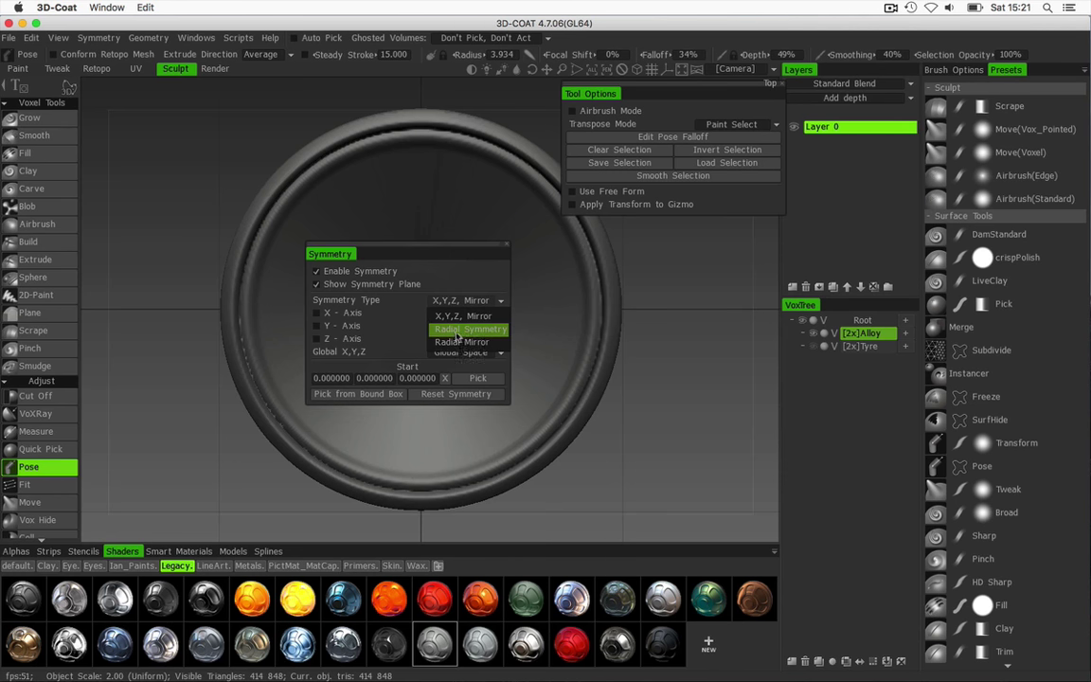
{"action": "left_click", "coordinate": [455, 331]}
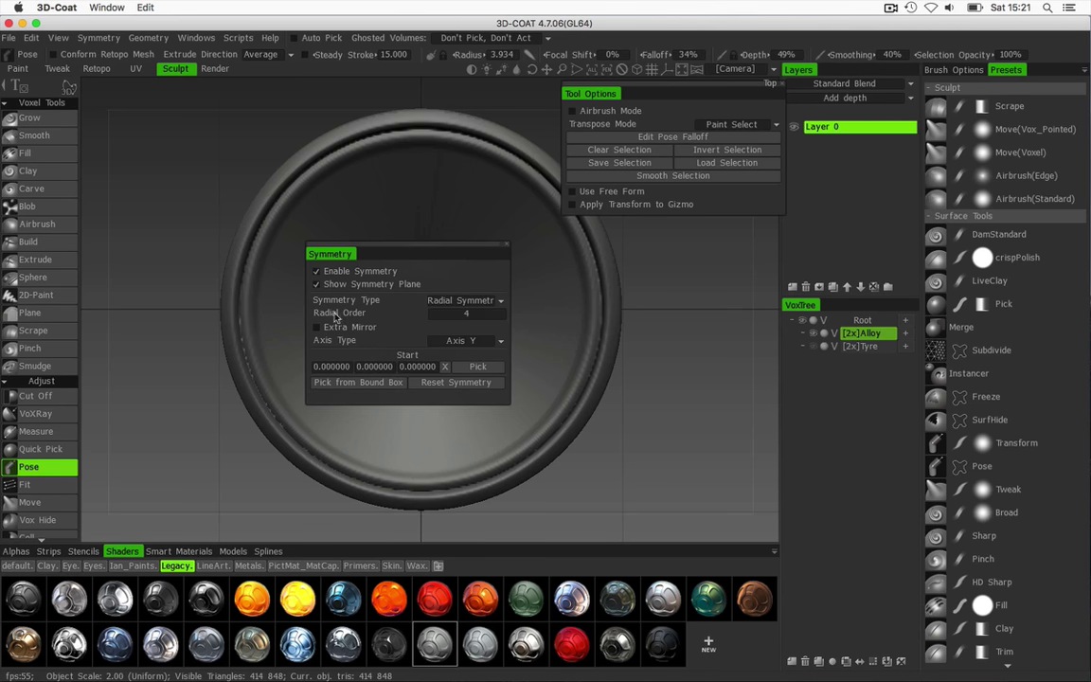
{"action": "left_click", "coordinate": [474, 315]}
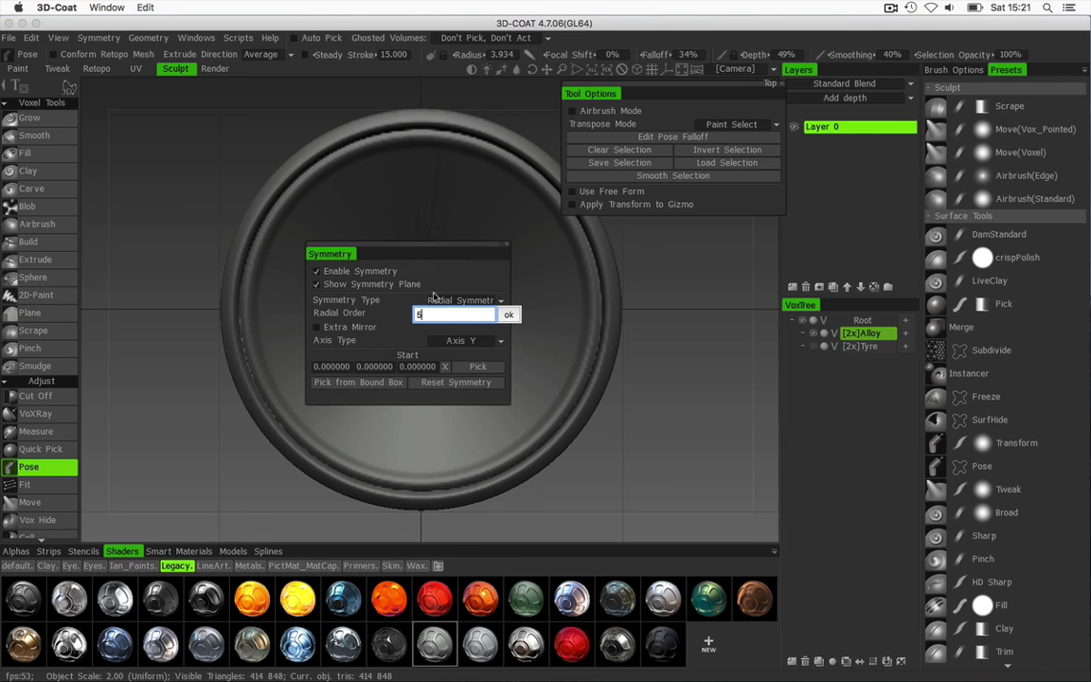
{"action": "left_click", "coordinate": [514, 317]}
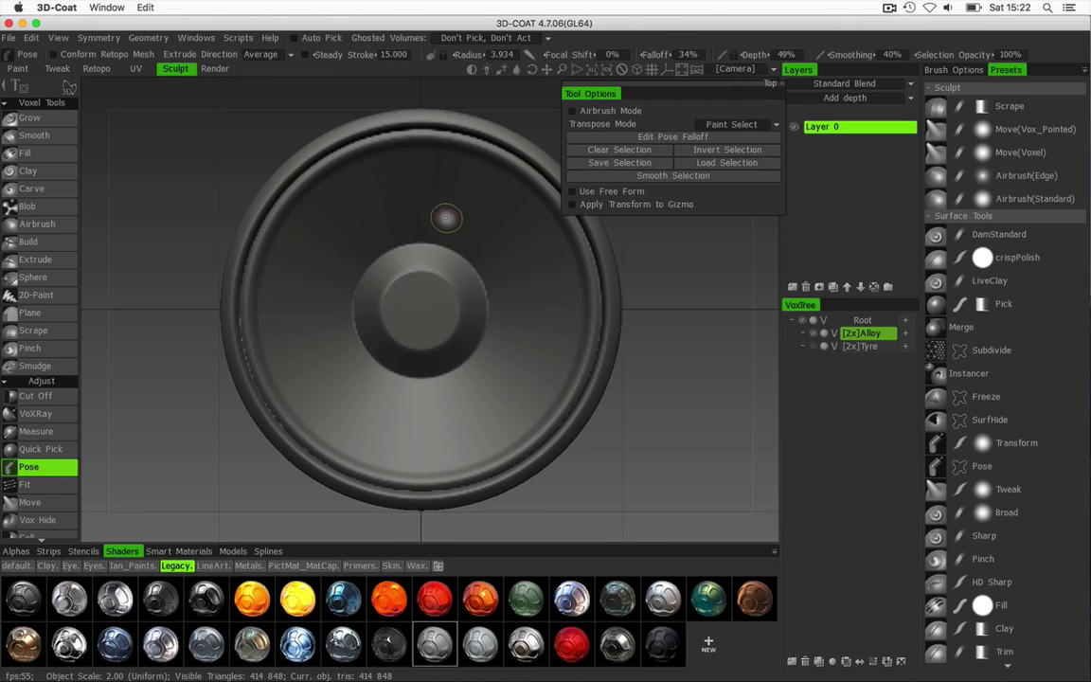
- Choose the solid white round alpha from the artman penpack set and the closed-curve stroke mode for the Pose selection
{"action": "left_click", "coordinate": [16, 552]}
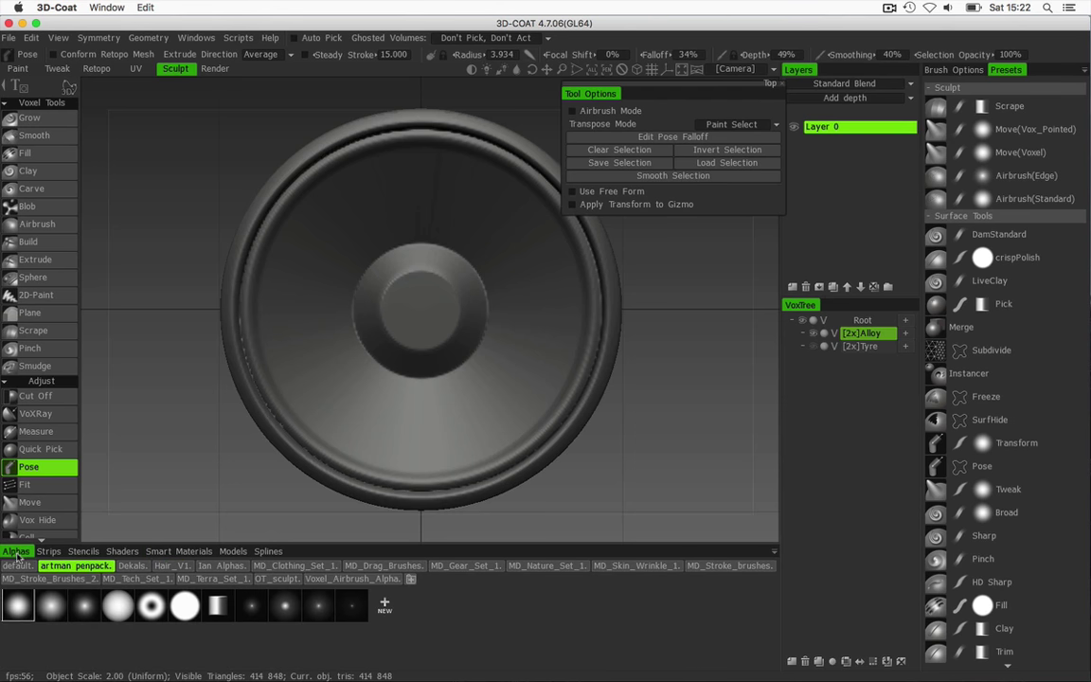
{"action": "left_click", "coordinate": [184, 609]}
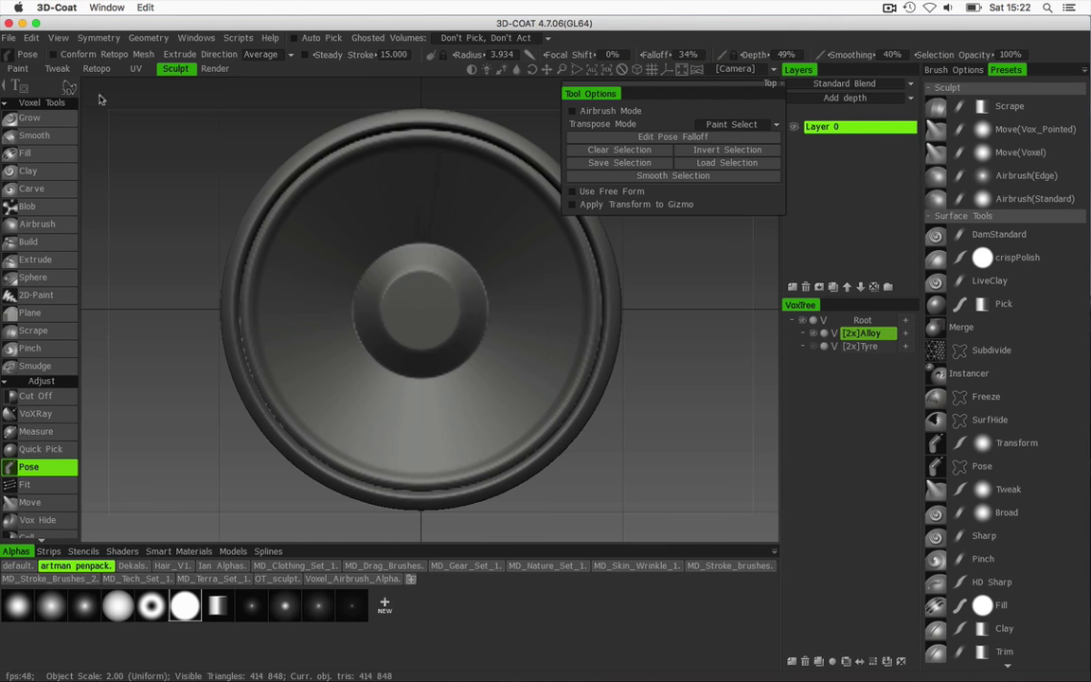
{"action": "left_click", "coordinate": [67, 88]}
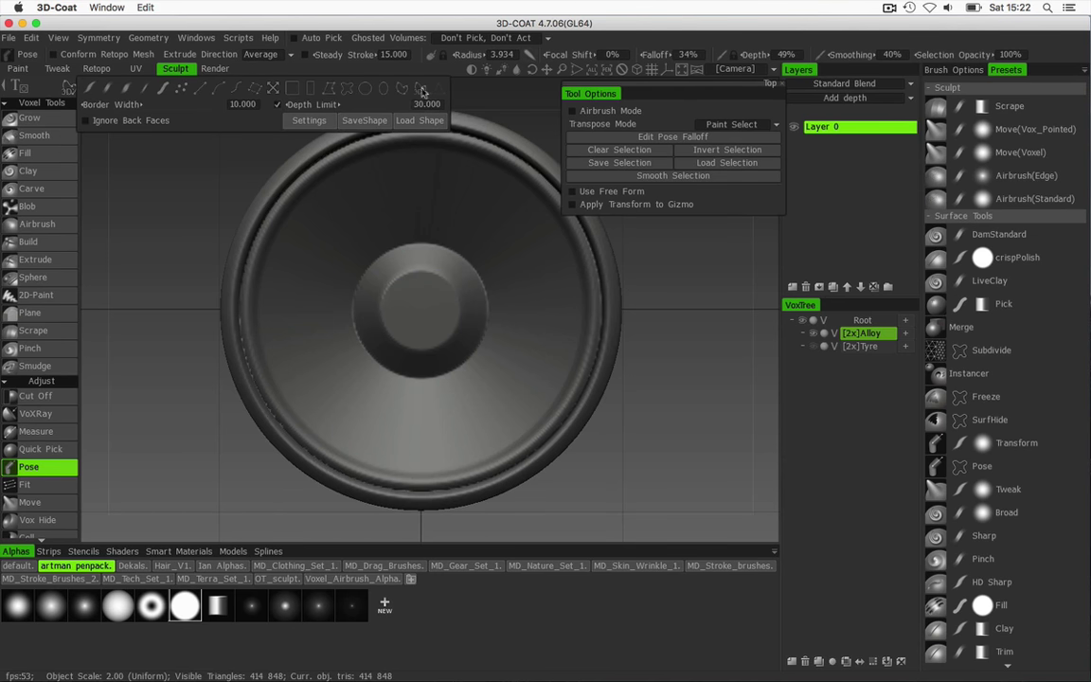
{"action": "left_click", "coordinate": [381, 87]}
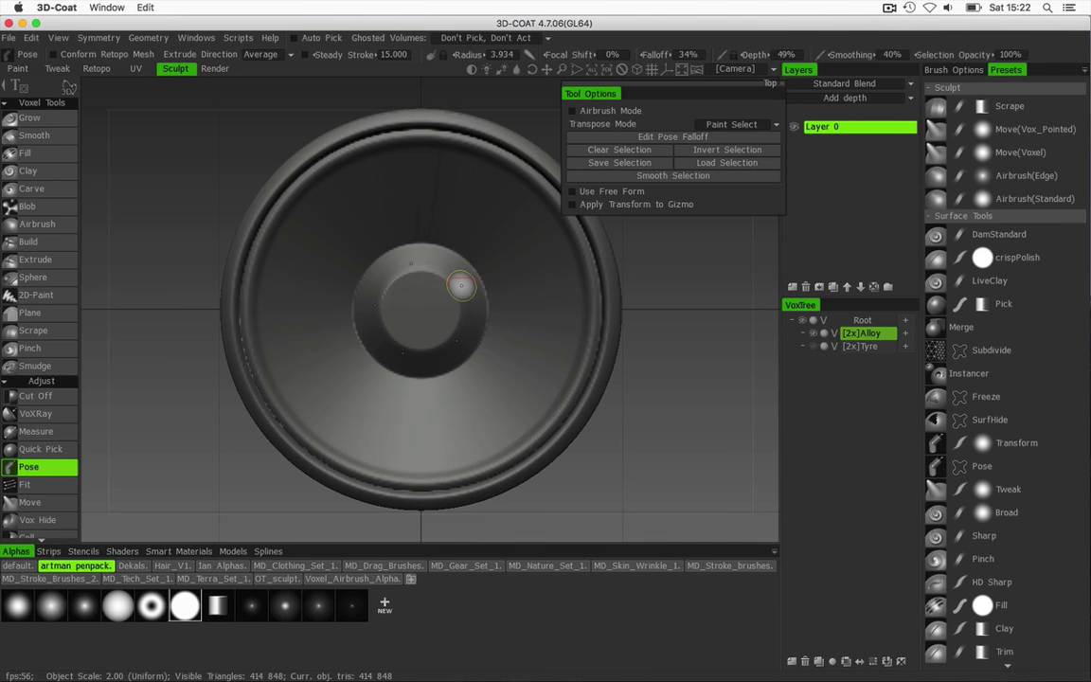
- Place the points of a closed petal-shaped curve between the hub's upper-right edge and the alloy's rim
{"action": "left_click", "coordinate": [448, 273]}
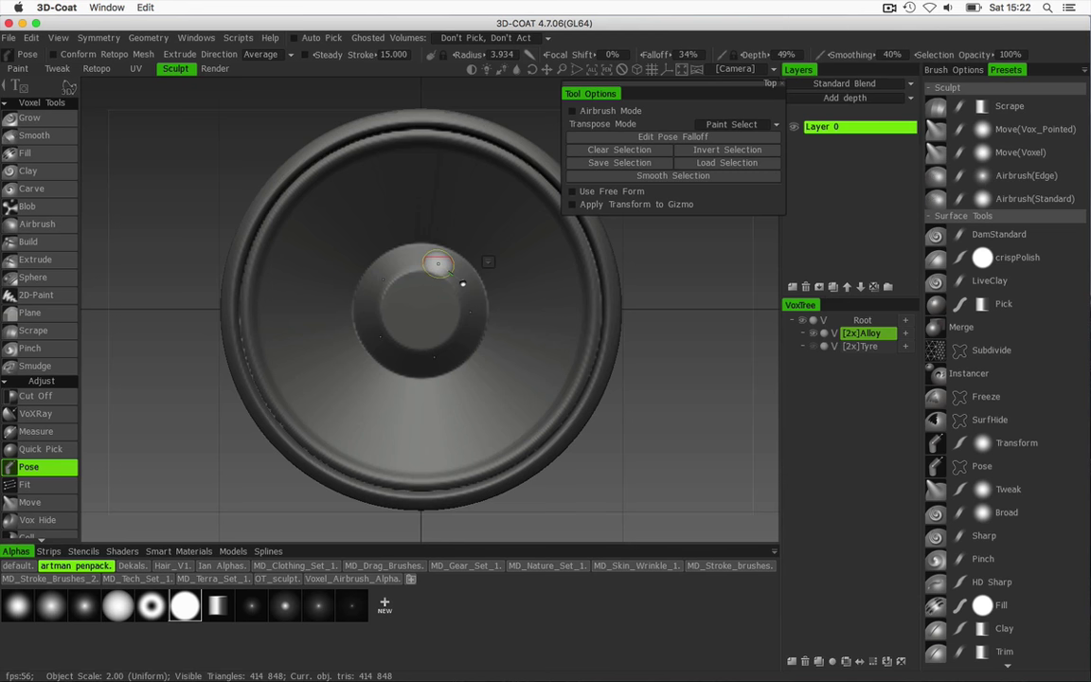
{"action": "left_click", "coordinate": [439, 265]}
{"action": "left_click", "coordinate": [447, 204]}
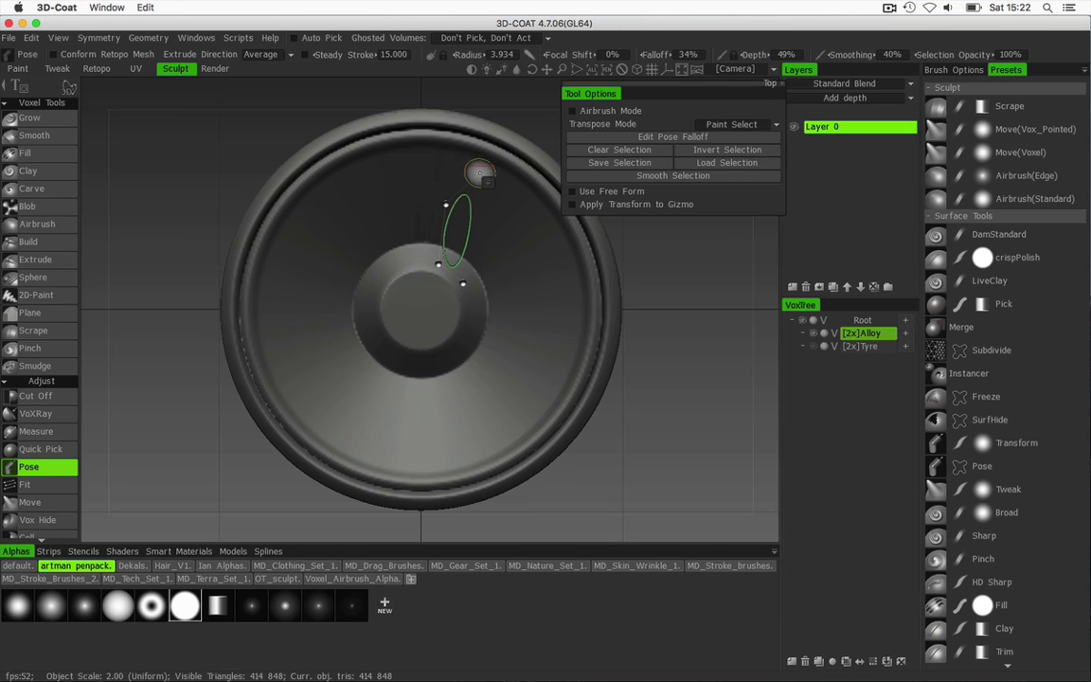
{"action": "left_click", "coordinate": [488, 164]}
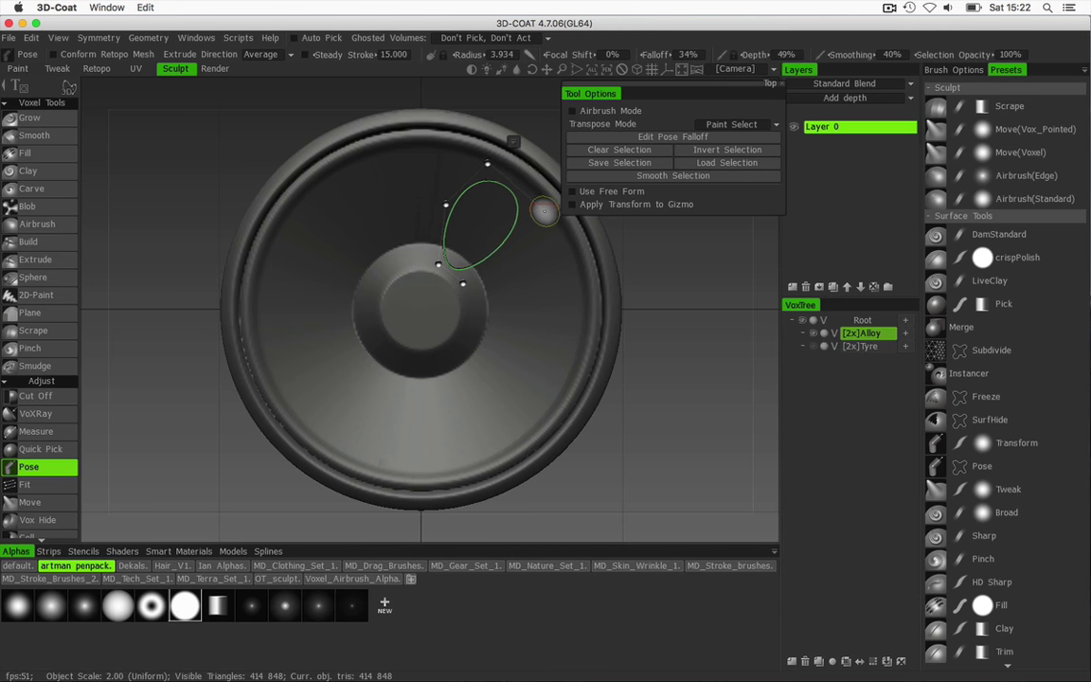
{"action": "left_click", "coordinate": [537, 193]}
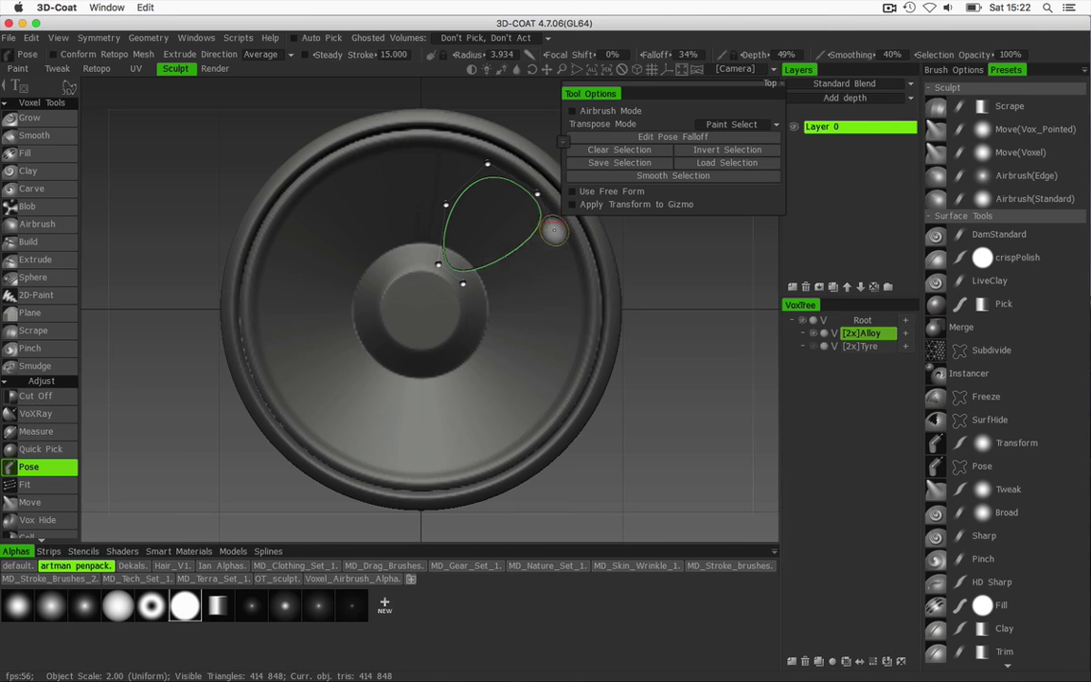
{"action": "left_click", "coordinate": [574, 253]}
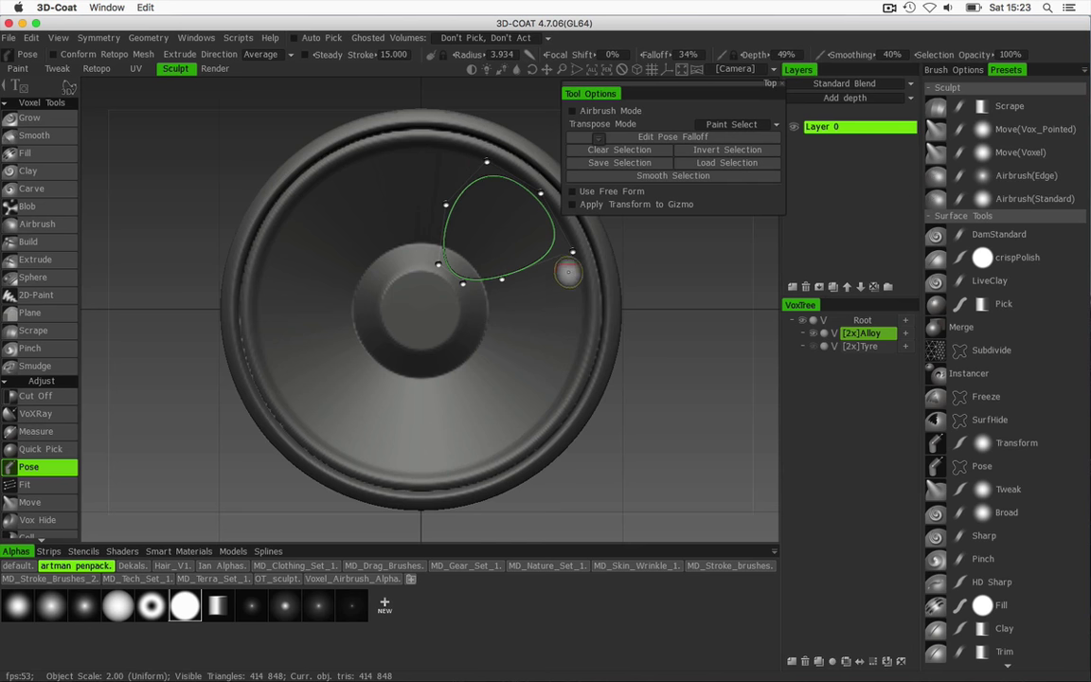
- Refine the curve's points to fit between hub and rim, apply it as the radial pose selection, and clear the curve
{"action": "left_click_drag", "start_coordinate": [572, 252], "coordinate": [578, 259]}
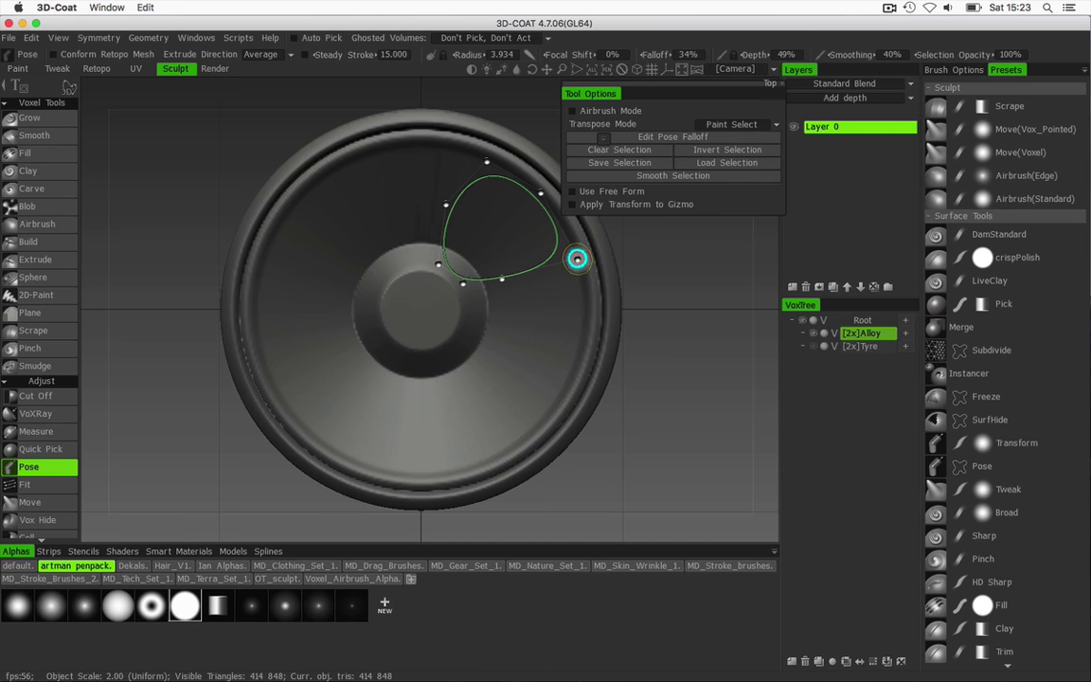
{"action": "left_click_drag", "start_coordinate": [501, 278], "coordinate": [508, 279]}
{"action": "left_click_drag", "start_coordinate": [445, 205], "coordinate": [483, 177]}
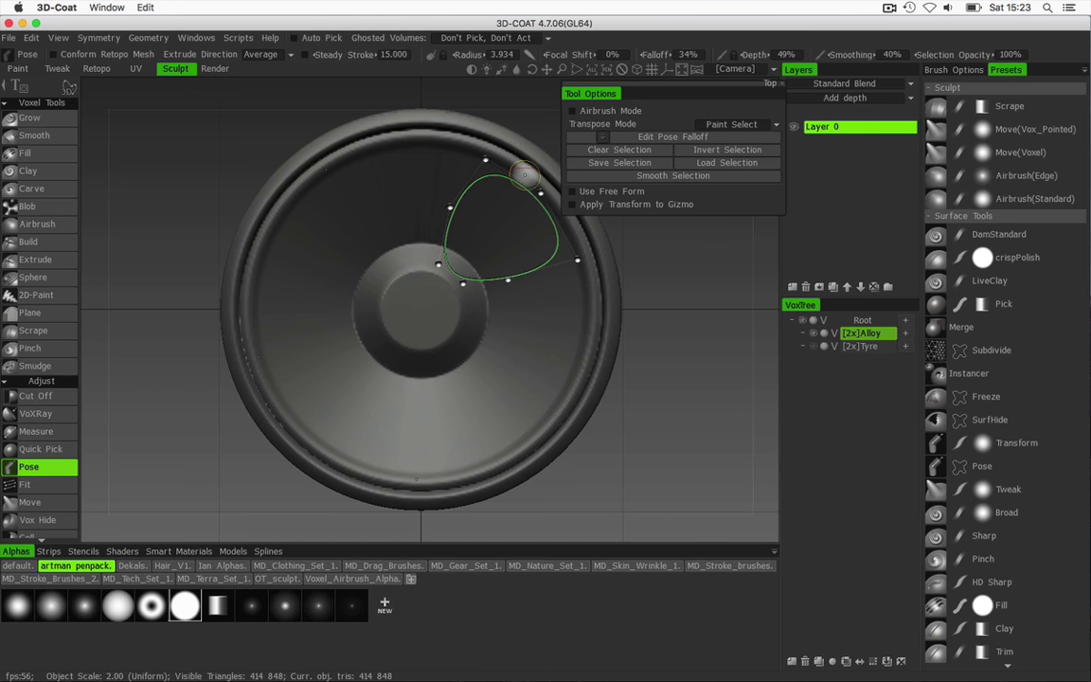
{"action": "left_click_drag", "start_coordinate": [545, 194], "coordinate": [546, 188]}
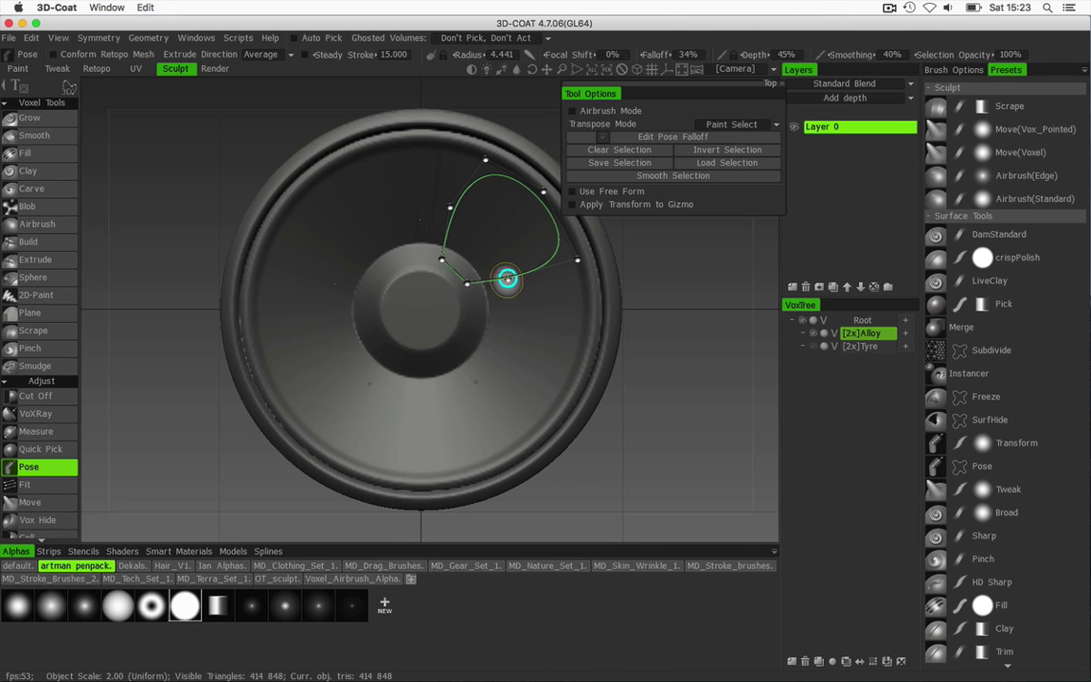
{"action": "left_click", "coordinate": [515, 274]}
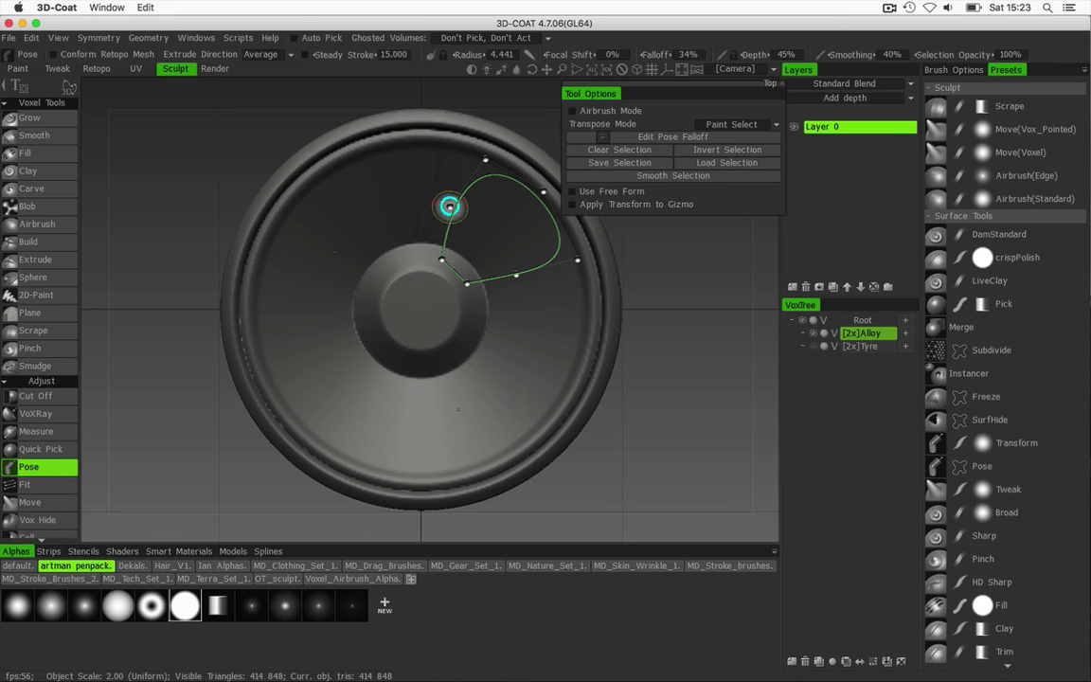
{"action": "left_click_drag", "start_coordinate": [450, 207], "coordinate": [449, 215]}
{"action": "left_click_drag", "start_coordinate": [485, 159], "coordinate": [480, 155]}
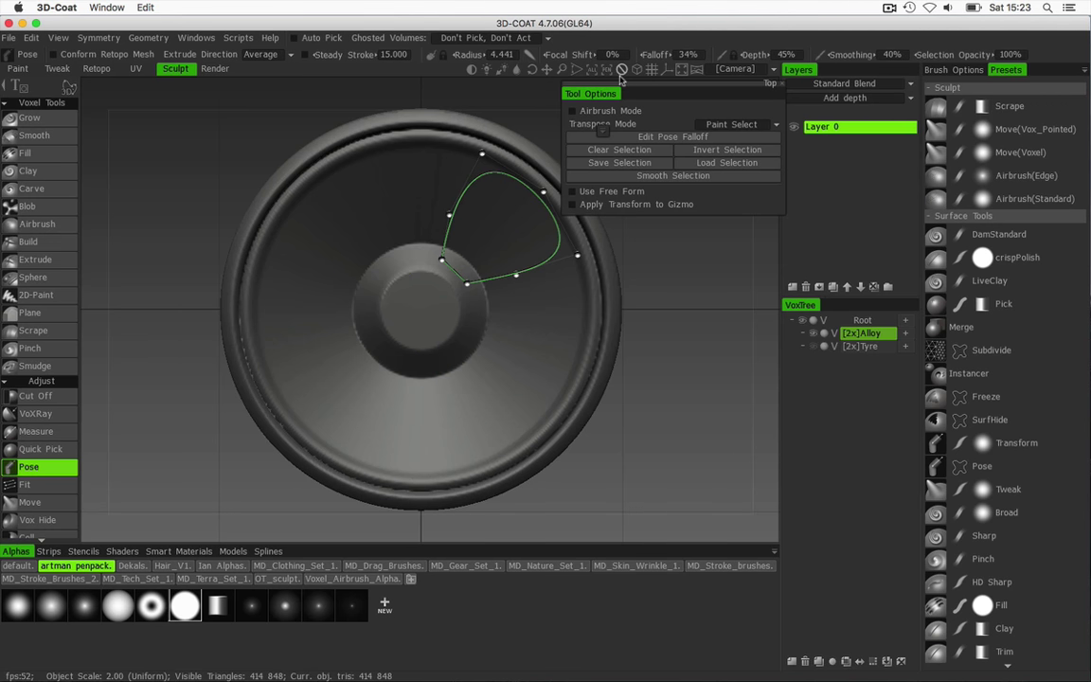
{"action": "key", "text": "Return"}
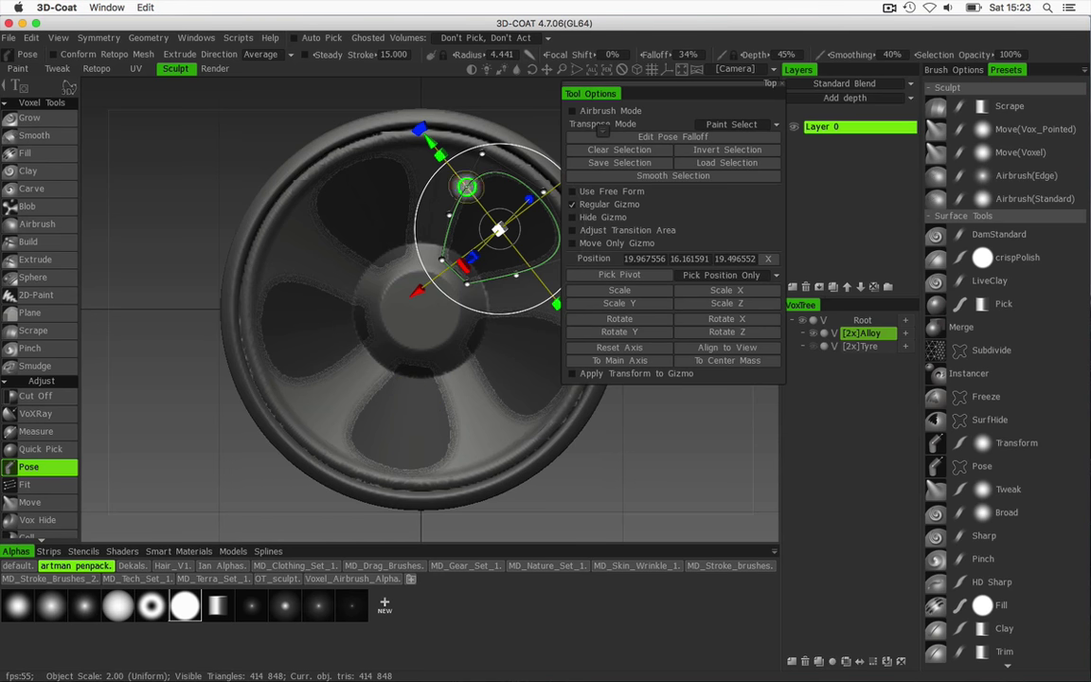
{"action": "key", "text": "Escape"}
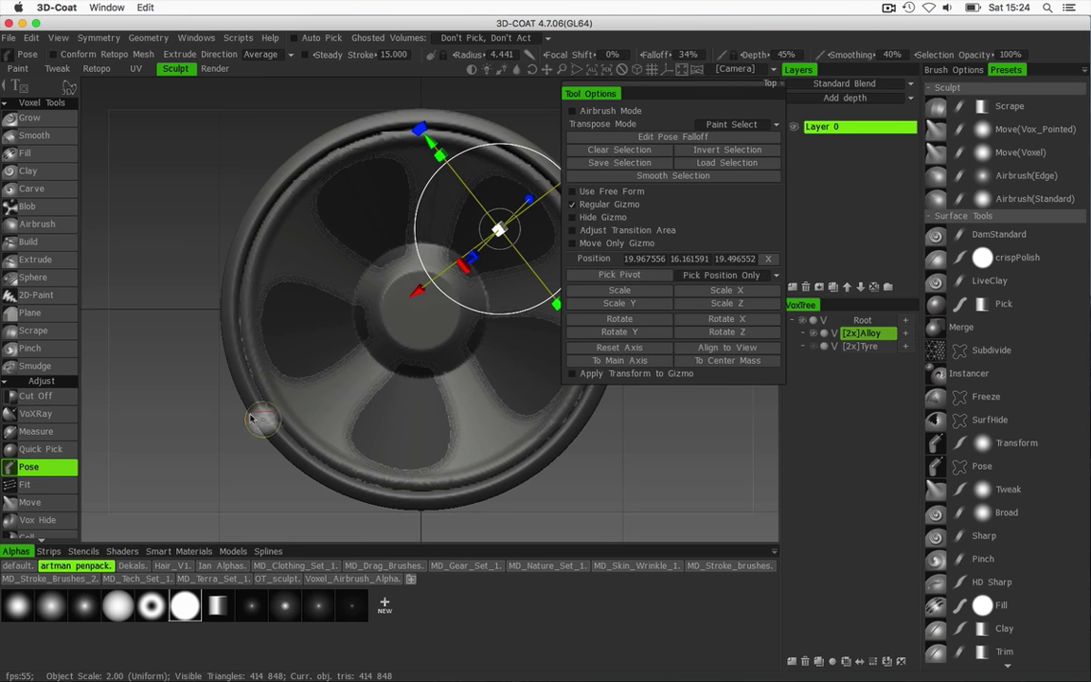
- Rotate the pose gizmo so that its blue axis stands vertical relative to the wheel
{"action": "left_click_drag", "start_coordinate": [260, 434], "coordinate": [247, 331]}
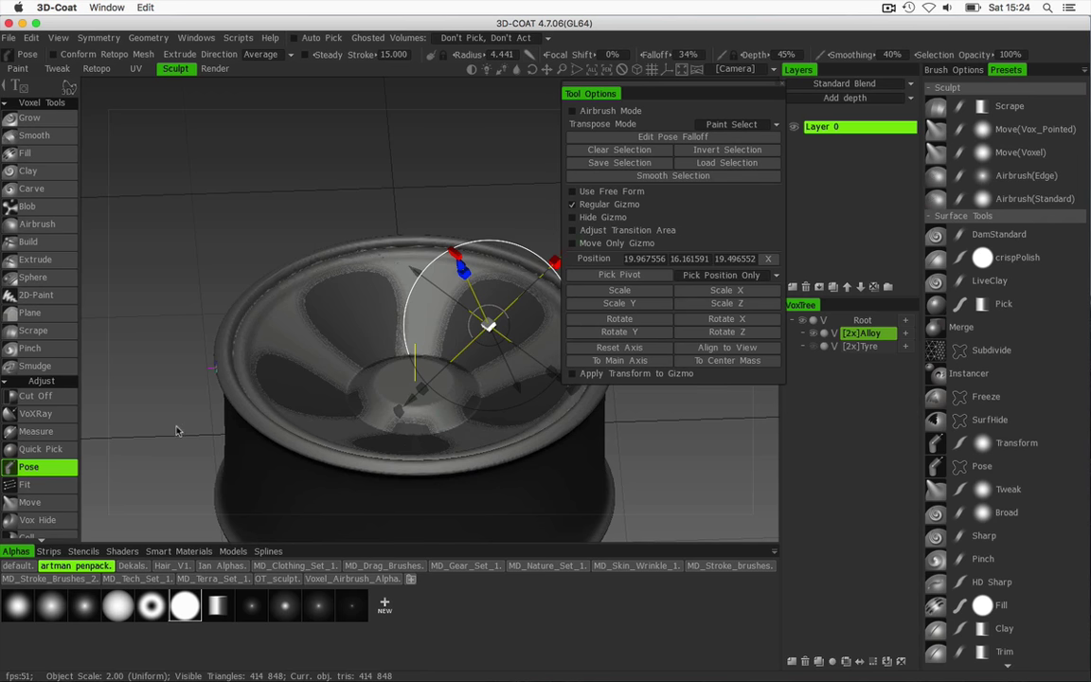
{"action": "left_click_drag", "start_coordinate": [176, 431], "coordinate": [115, 332]}
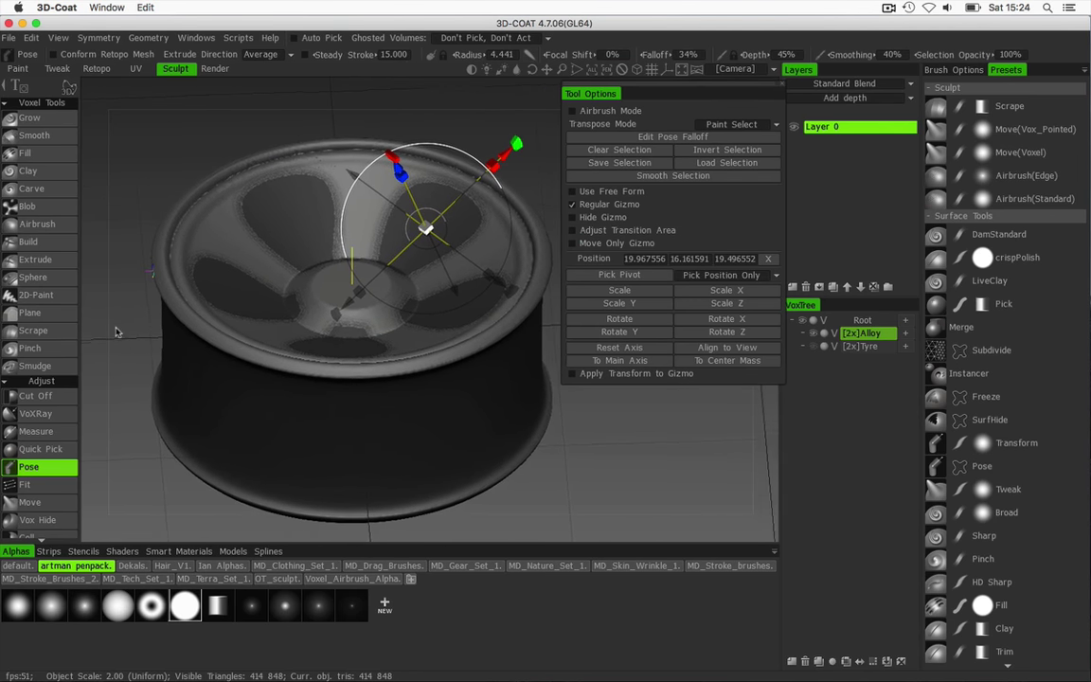
{"action": "left_click_drag", "start_coordinate": [559, 457], "coordinate": [592, 407]}
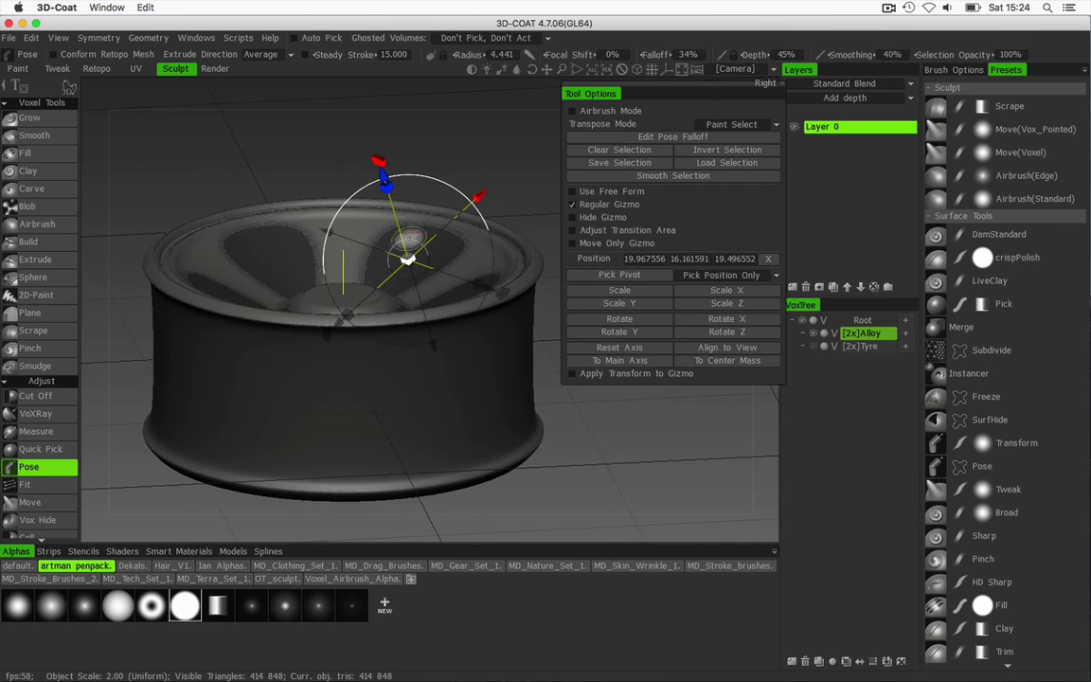
{"action": "mouse_move", "coordinate": [510, 166]}
{"action": "left_mouse_down"}
{"action": "mouse_move", "coordinate": [477, 153]}
{"action": "mouse_move", "coordinate": [495, 159]}
{"action": "left_mouse_up"}
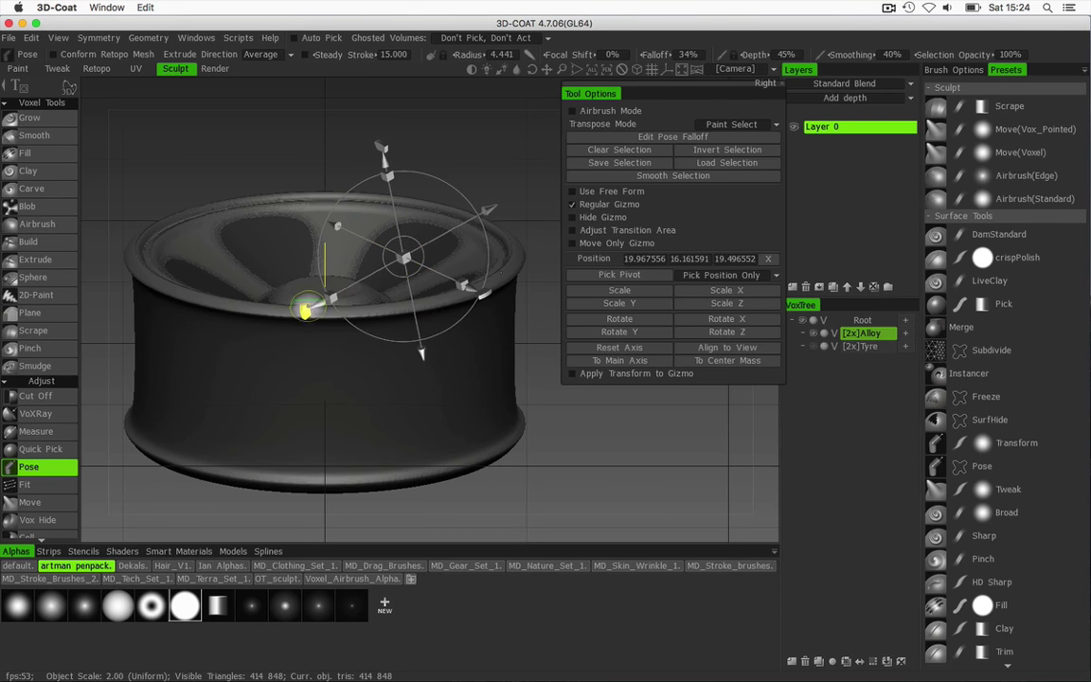
{"action": "left_click_drag", "start_coordinate": [307, 306], "coordinate": [303, 282]}
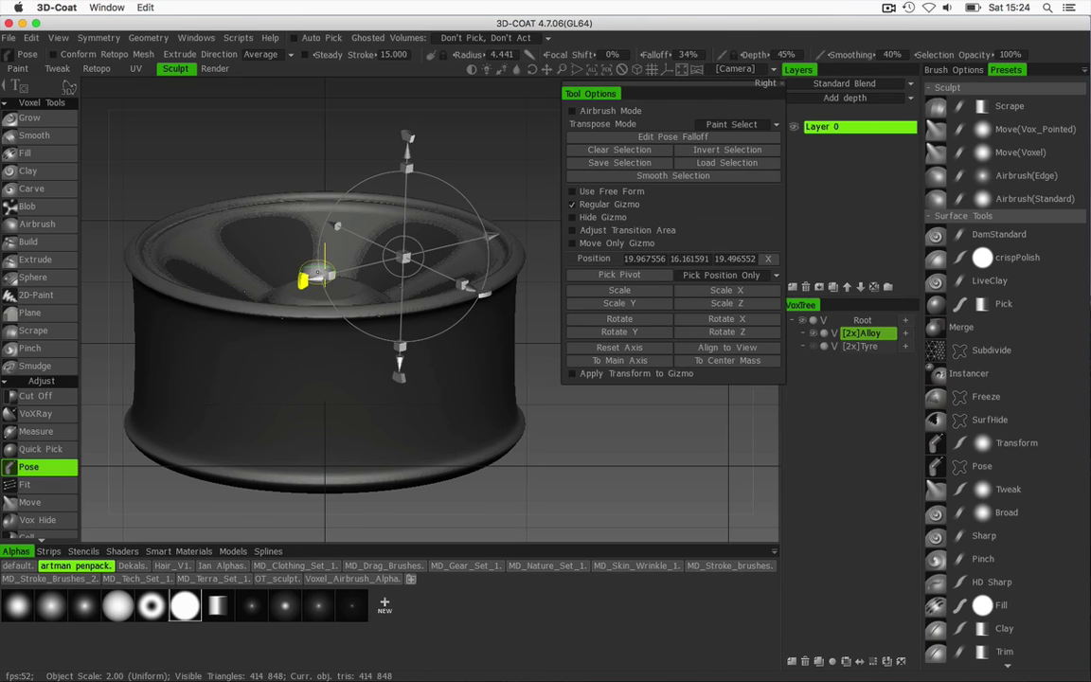
{"action": "mouse_move", "coordinate": [520, 165]}
{"action": "left_mouse_down"}
{"action": "mouse_move", "coordinate": [451, 210]}
{"action": "mouse_move", "coordinate": [511, 193]}
{"action": "mouse_move", "coordinate": [491, 148]}
{"action": "mouse_move", "coordinate": [488, 213]}
{"action": "mouse_move", "coordinate": [497, 166]}
{"action": "mouse_move", "coordinate": [509, 156]}
{"action": "mouse_move", "coordinate": [527, 176]}
{"action": "mouse_move", "coordinate": [516, 166]}
{"action": "left_mouse_up"}
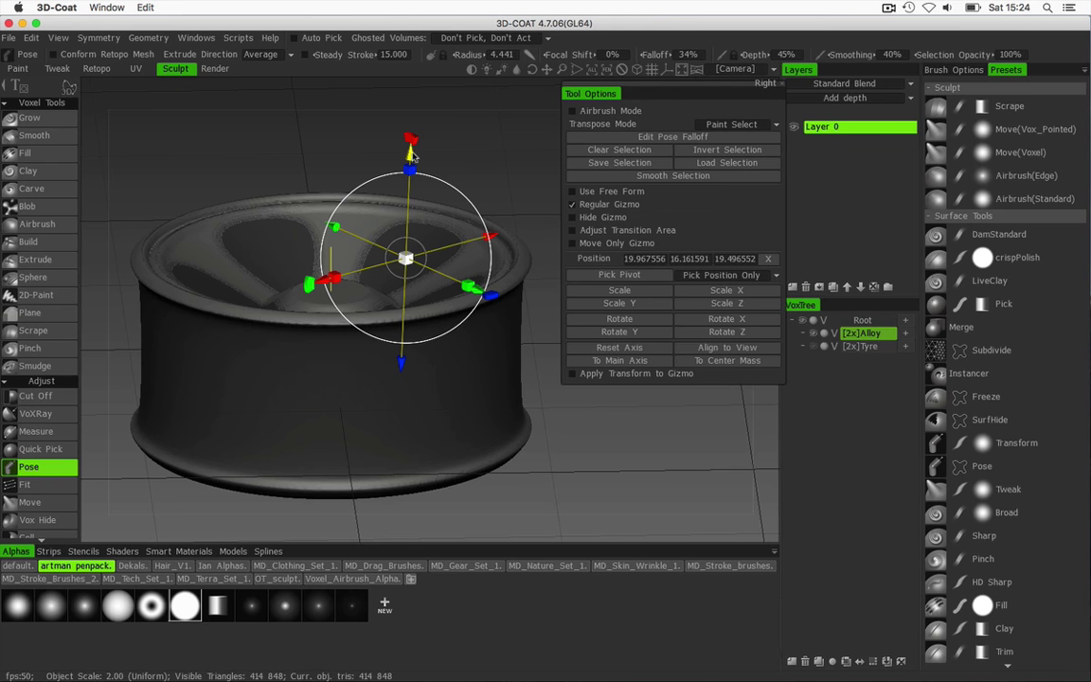
- Push the selected petal areas down into the alloy to about Y -15.47, smoothing the selection between the two moves
{"action": "left_click_drag", "start_coordinate": [413, 157], "coordinate": [408, 213]}
{"action": "mouse_move", "coordinate": [453, 149]}
{"action": "left_mouse_down"}
{"action": "mouse_move", "coordinate": [461, 268]}
{"action": "mouse_move", "coordinate": [463, 163]}
{"action": "left_mouse_up"}
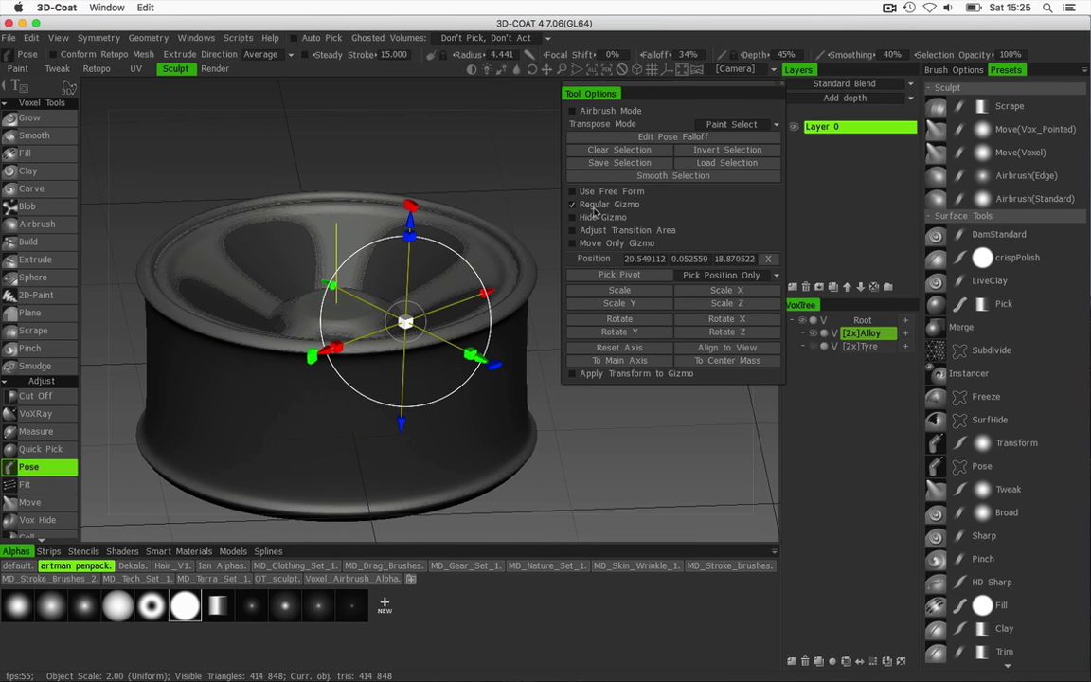
{"action": "left_click", "coordinate": [652, 180]}
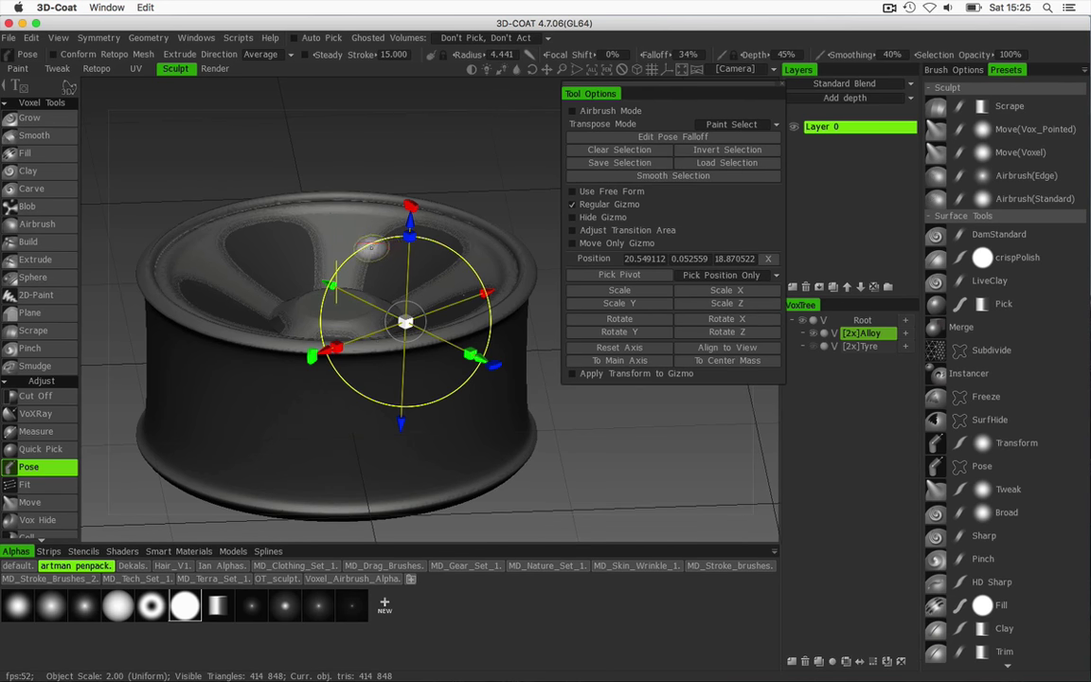
{"action": "left_click_drag", "start_coordinate": [410, 219], "coordinate": [391, 280]}
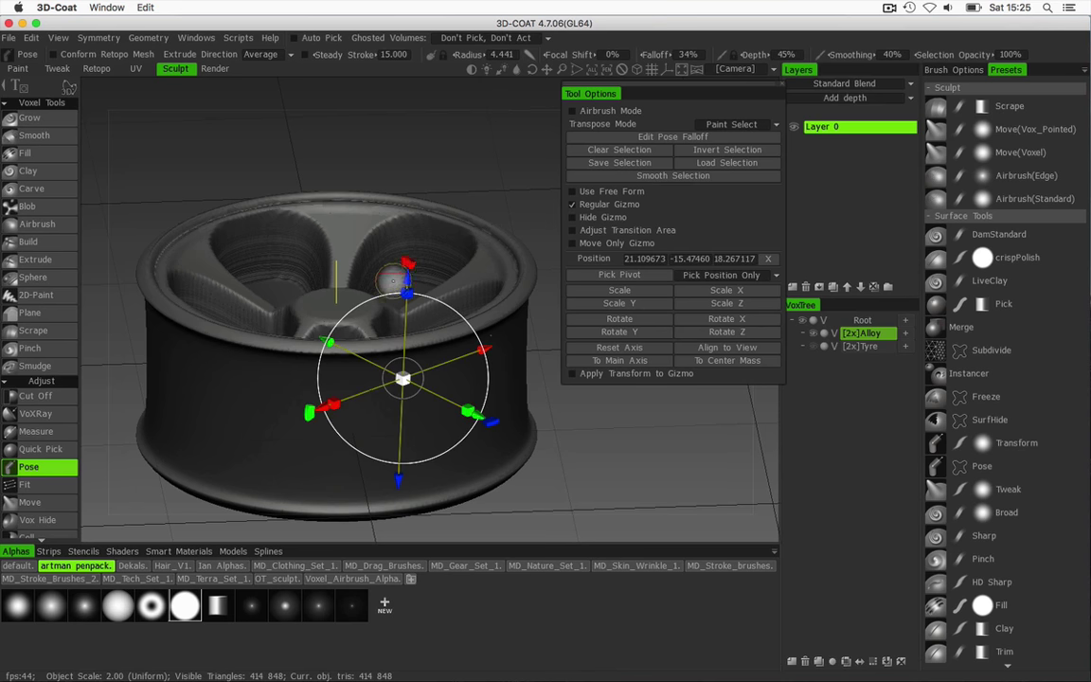
- Align the gizmo with the hub in top view, pull the recessed areas inward to about X 8.85, Z 7.30, and clear the selection
{"action": "left_click_drag", "start_coordinate": [478, 149], "coordinate": [407, 288]}
{"action": "right_click_drag", "start_coordinate": [407, 288], "coordinate": [454, 297], "text": "shift"}
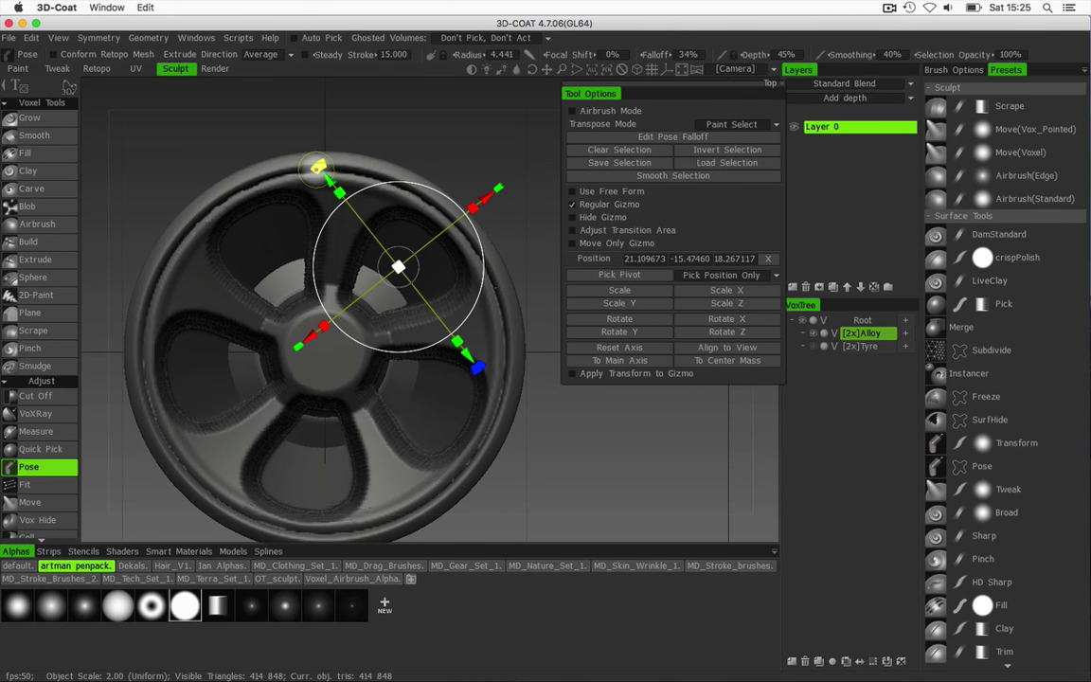
{"action": "left_click_drag", "start_coordinate": [318, 167], "coordinate": [301, 181]}
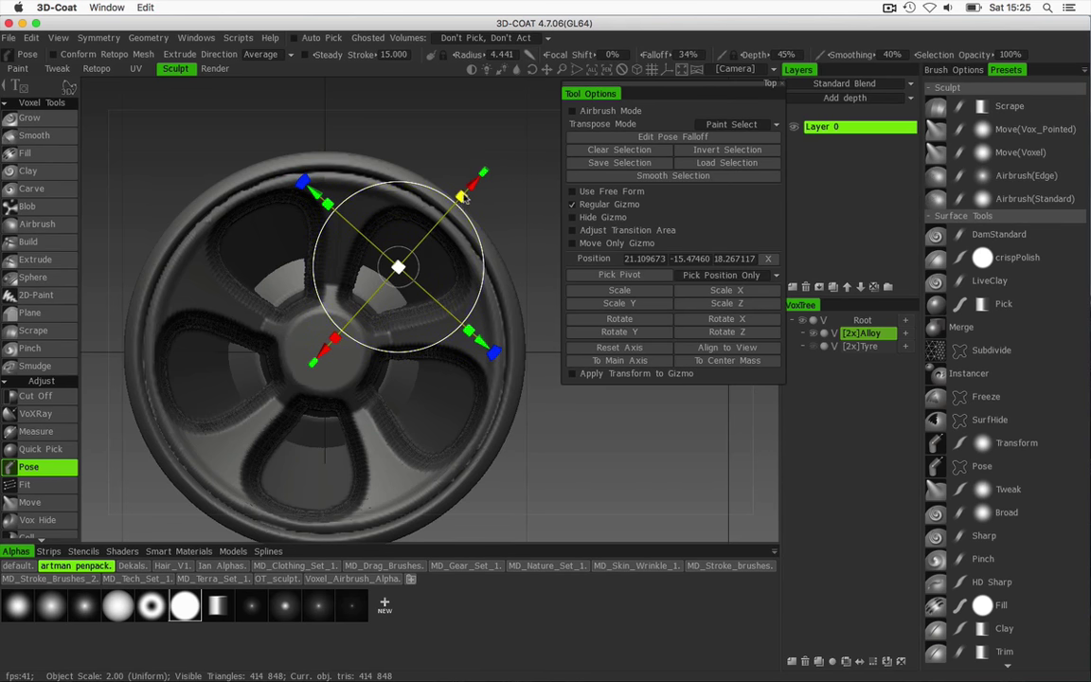
{"action": "left_click_drag", "start_coordinate": [464, 196], "coordinate": [427, 237]}
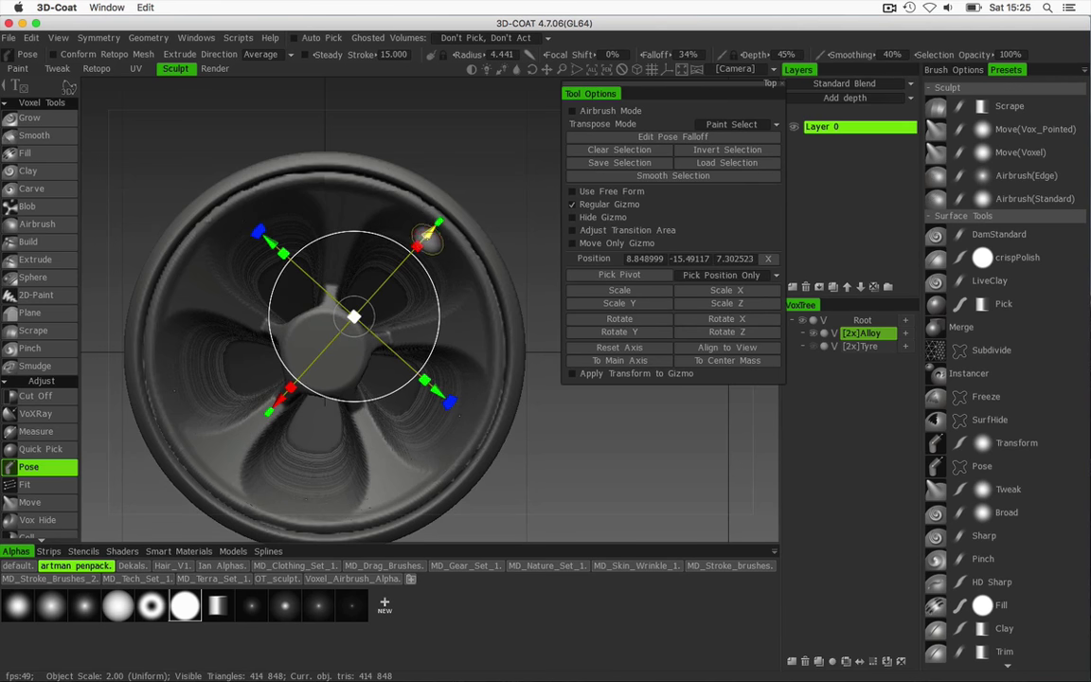
{"action": "left_click", "coordinate": [597, 150]}
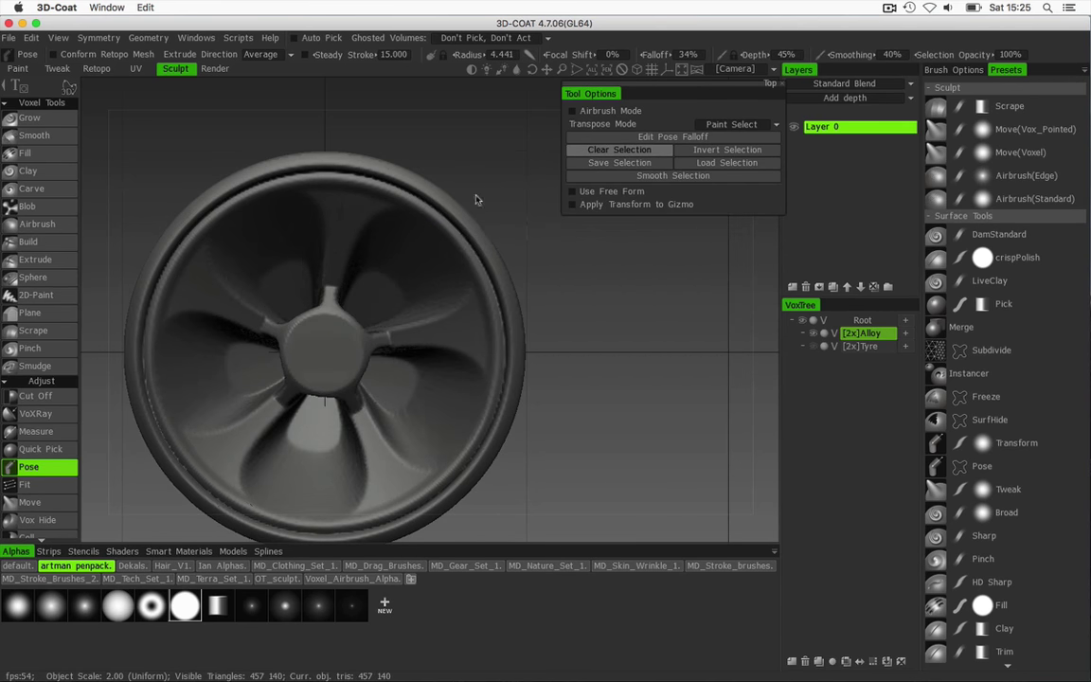
{"action": "left_click_drag", "start_coordinate": [558, 358], "coordinate": [524, 336]}
{"action": "middle_click_drag", "start_coordinate": [493, 219], "coordinate": [519, 162]}
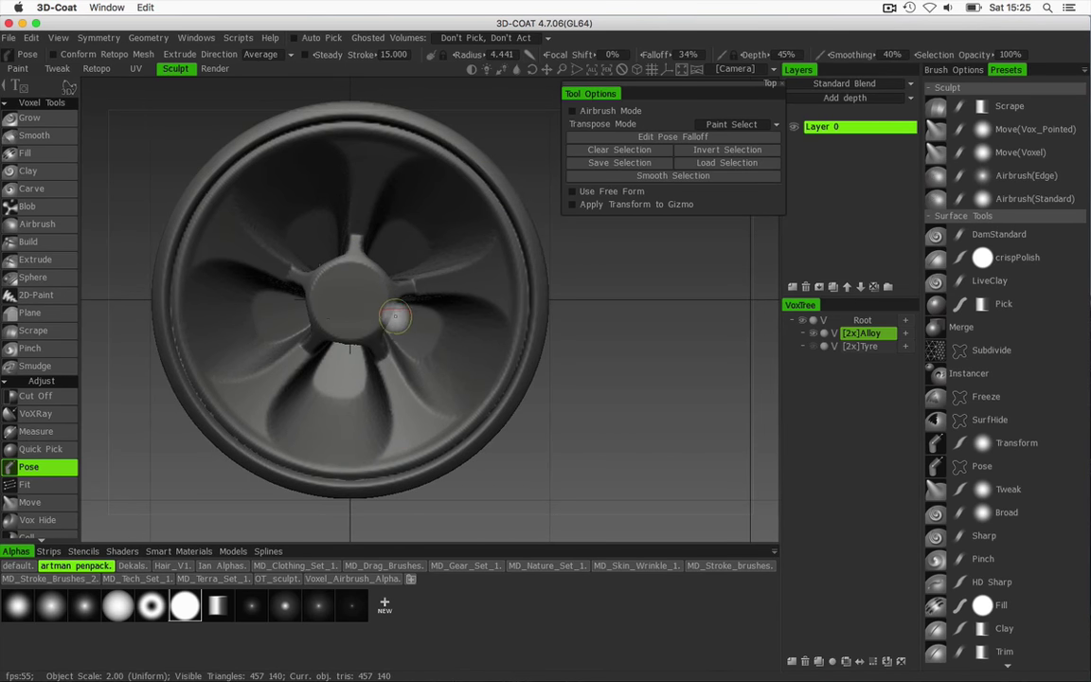
- Apply Smooth All to the Alloy volume four times to soften the spokes and hub
{"action": "left_click_drag", "start_coordinate": [610, 393], "coordinate": [611, 267]}
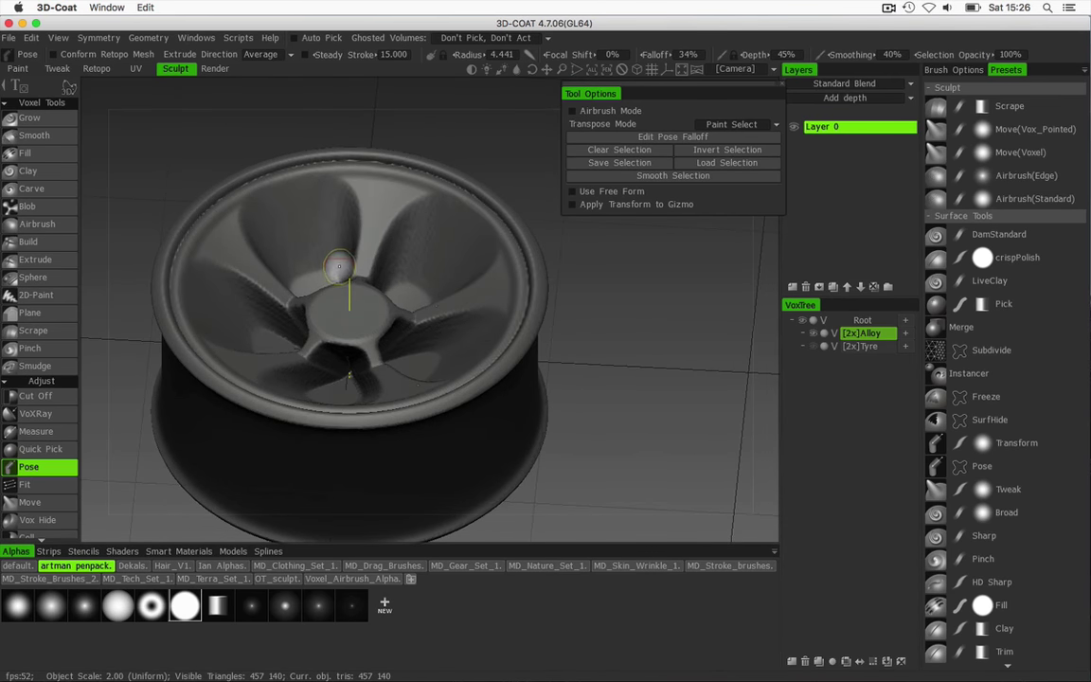
{"action": "key", "text": "space"}
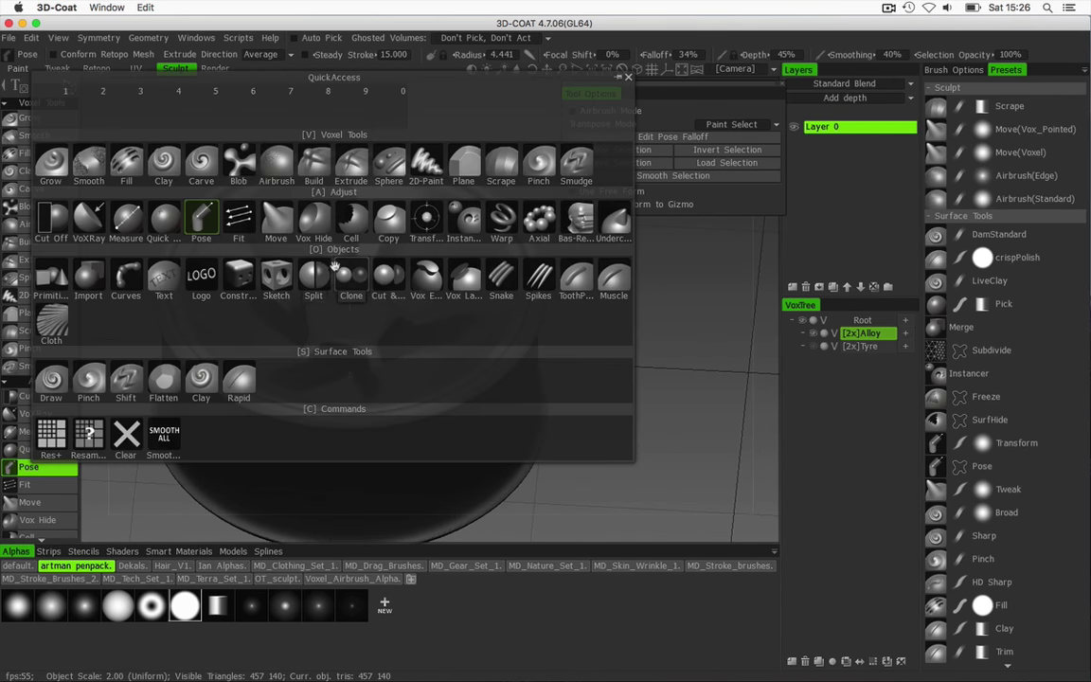
{"action": "left_click", "coordinate": [164, 433]}
{"action": "key", "text": "space"}
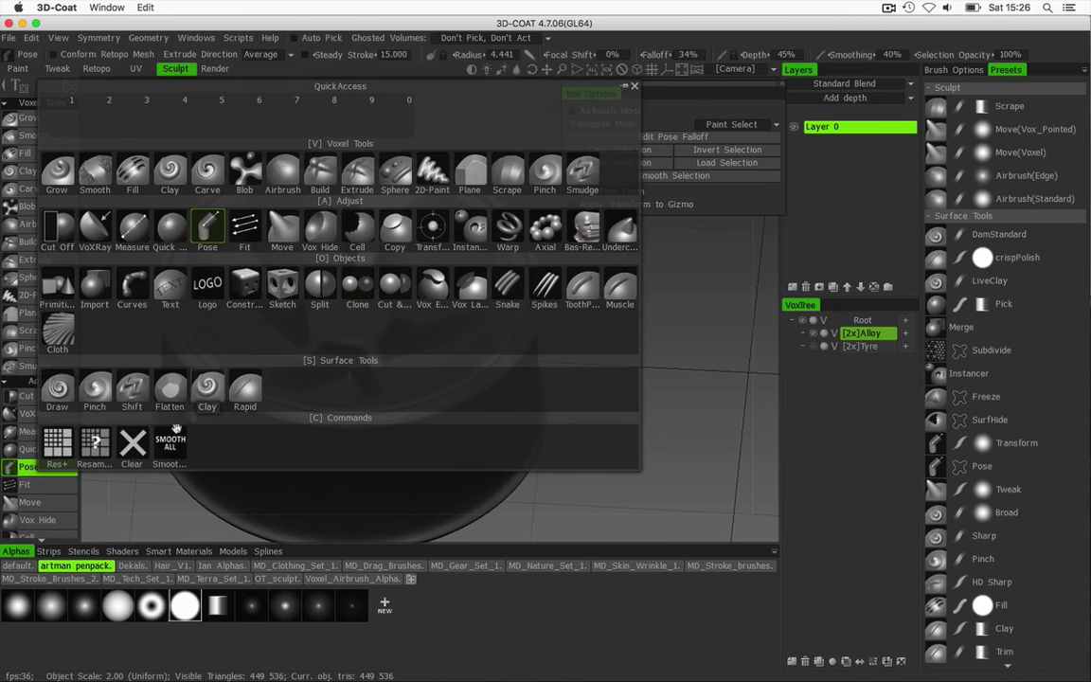
{"action": "left_click", "coordinate": [164, 434]}
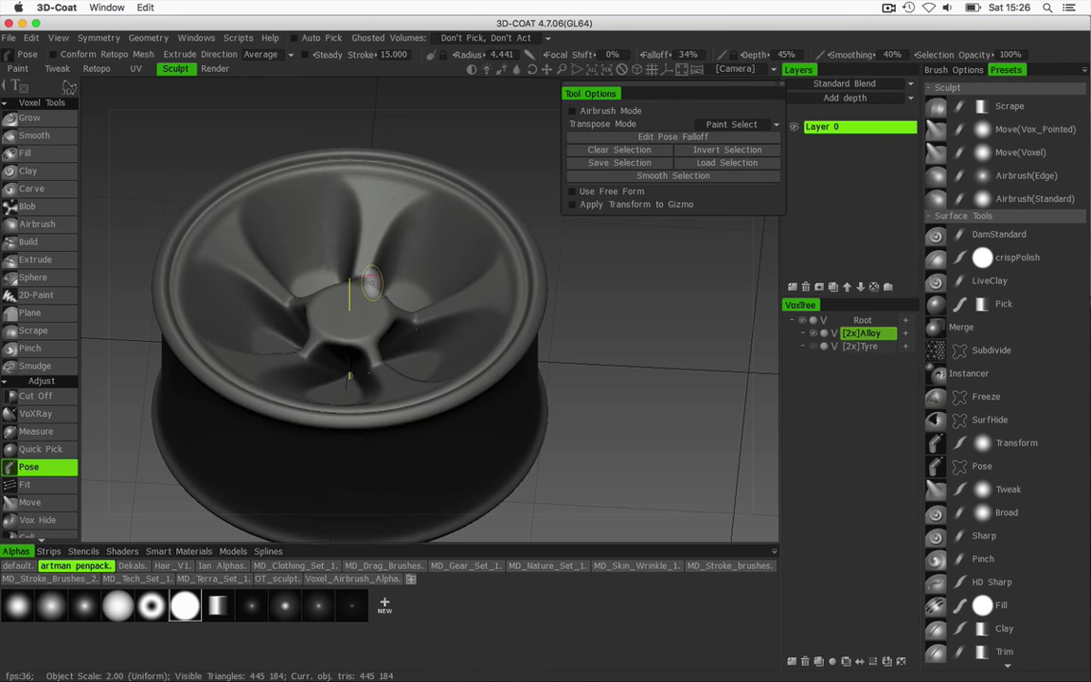
{"action": "key", "text": "space"}
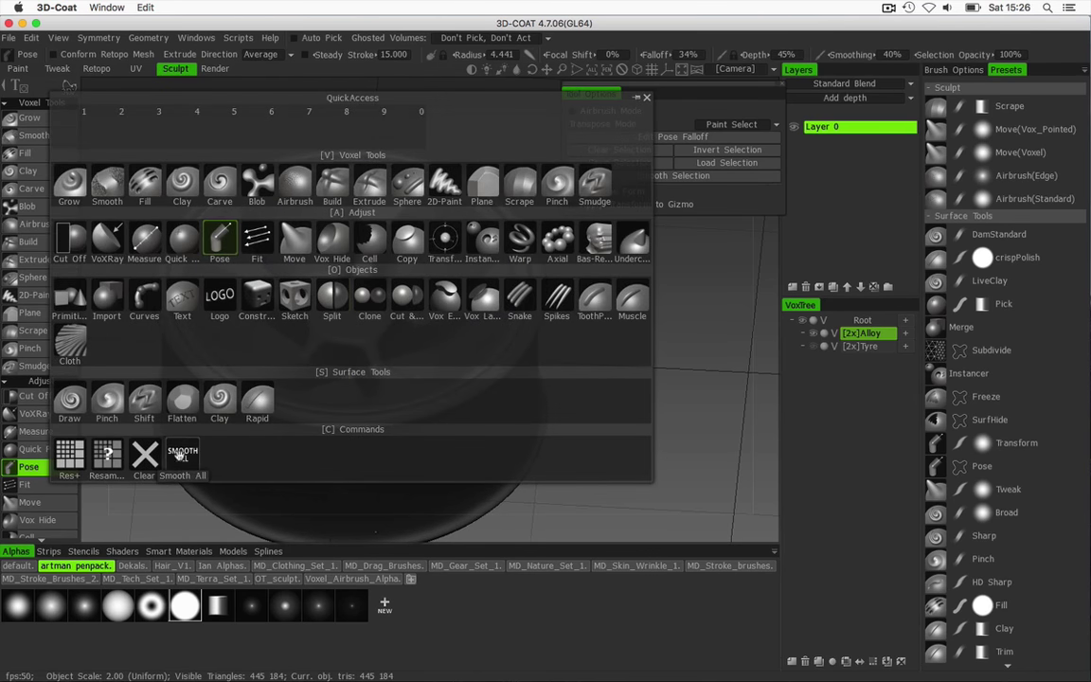
{"action": "left_click", "coordinate": [181, 454]}
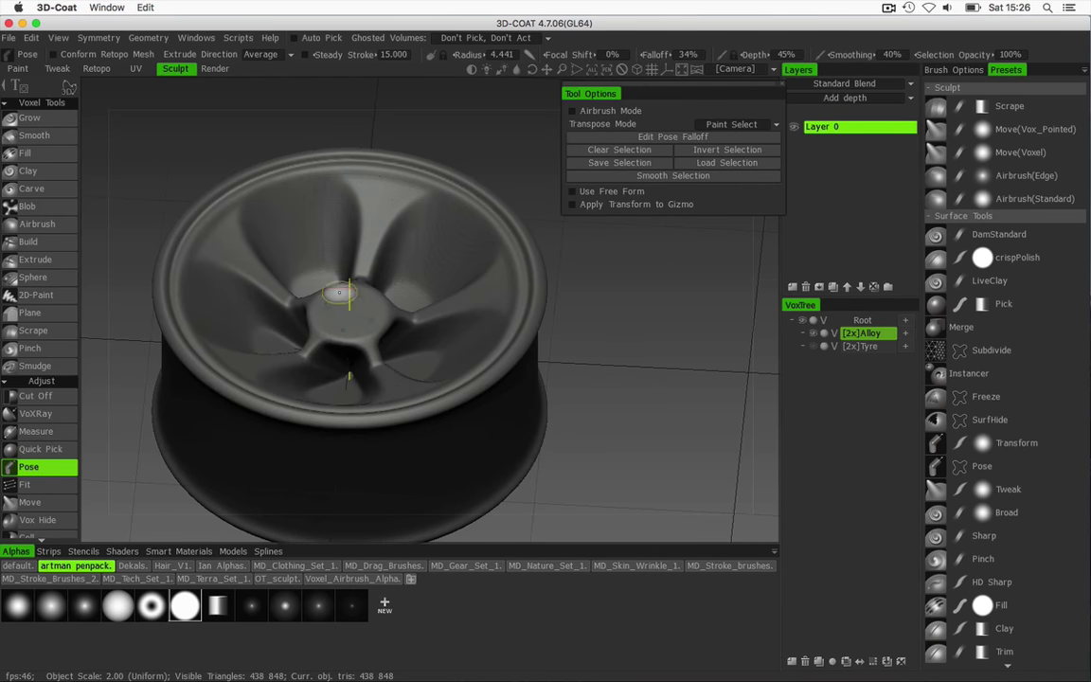
{"action": "key", "text": "space"}
{"action": "left_click", "coordinate": [147, 409]}
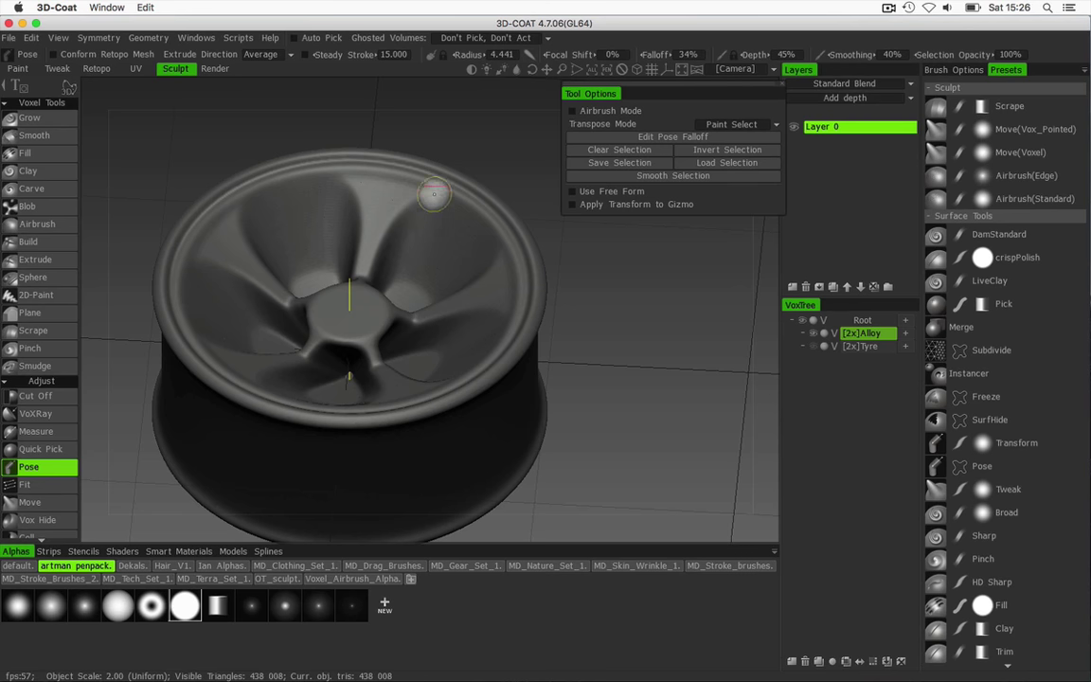
- With Cut Off in closed-curve mode, outline one recessed area beside the hub in top view using six points
{"action": "left_click_drag", "start_coordinate": [499, 138], "coordinate": [494, 235]}
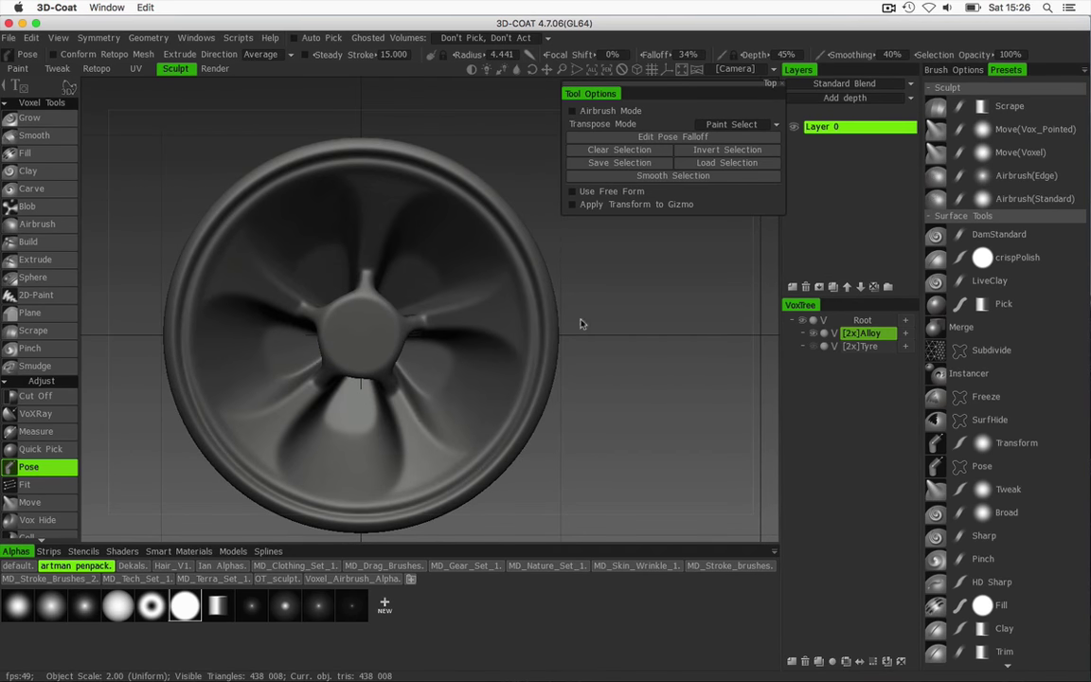
{"action": "left_click_drag", "start_coordinate": [595, 302], "coordinate": [492, 239]}
{"action": "left_click_drag", "start_coordinate": [484, 219], "coordinate": [602, 297], "text": "alt"}
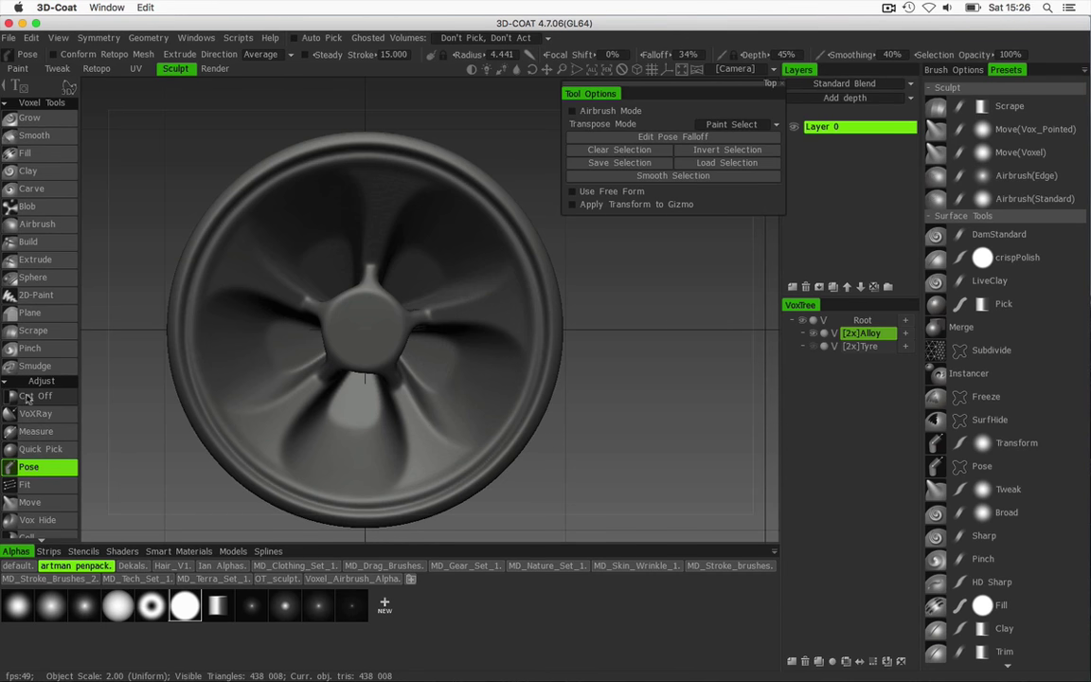
{"action": "left_click", "coordinate": [34, 397]}
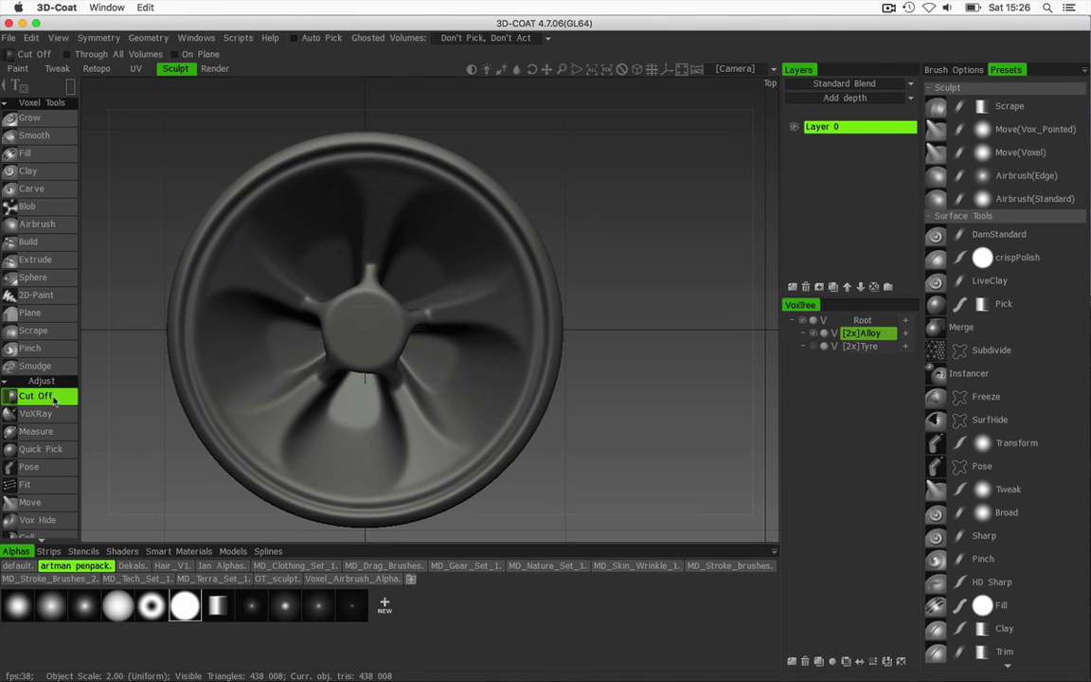
{"action": "mouse_move", "coordinate": [73, 91]}
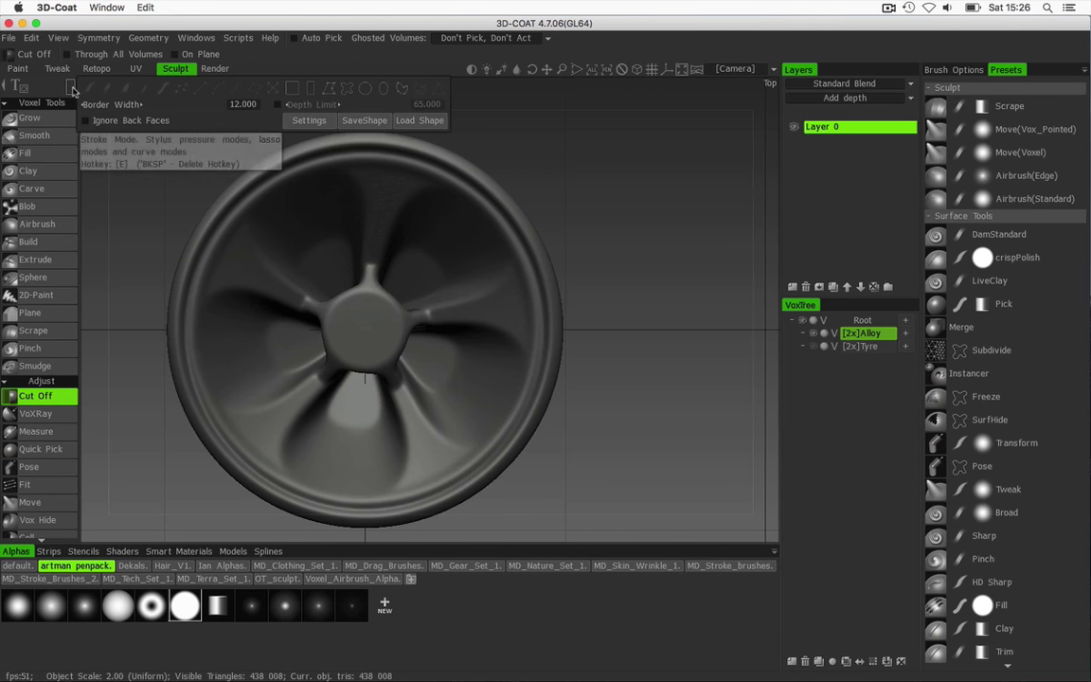
{"action": "left_click", "coordinate": [402, 90]}
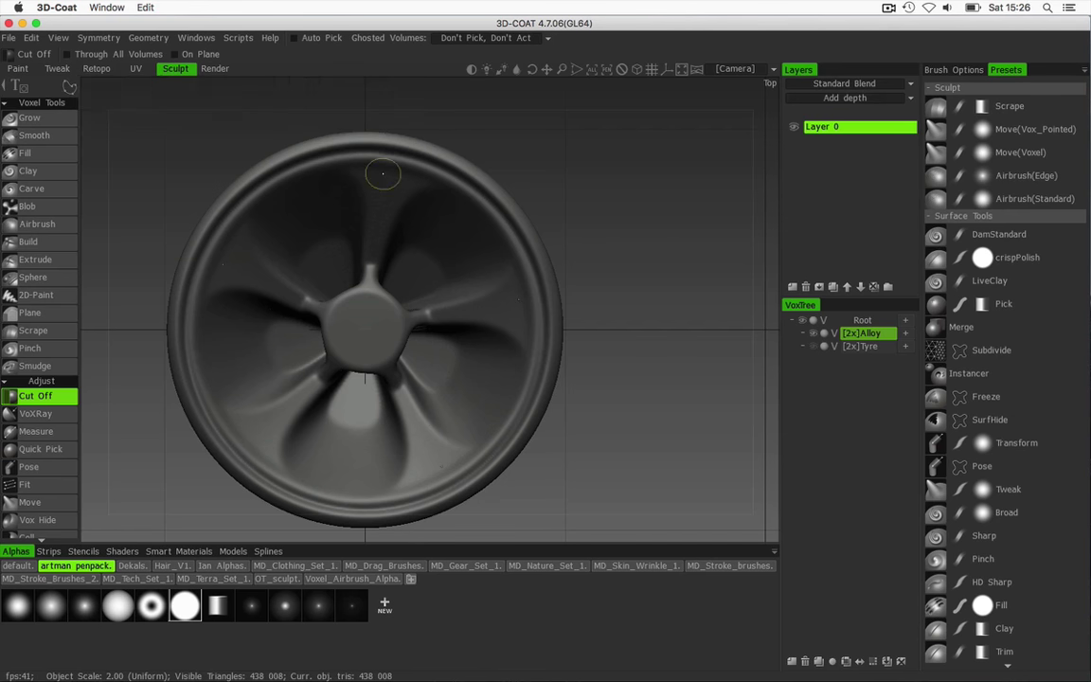
{"action": "left_click", "coordinate": [385, 280]}
{"action": "left_click", "coordinate": [399, 245]}
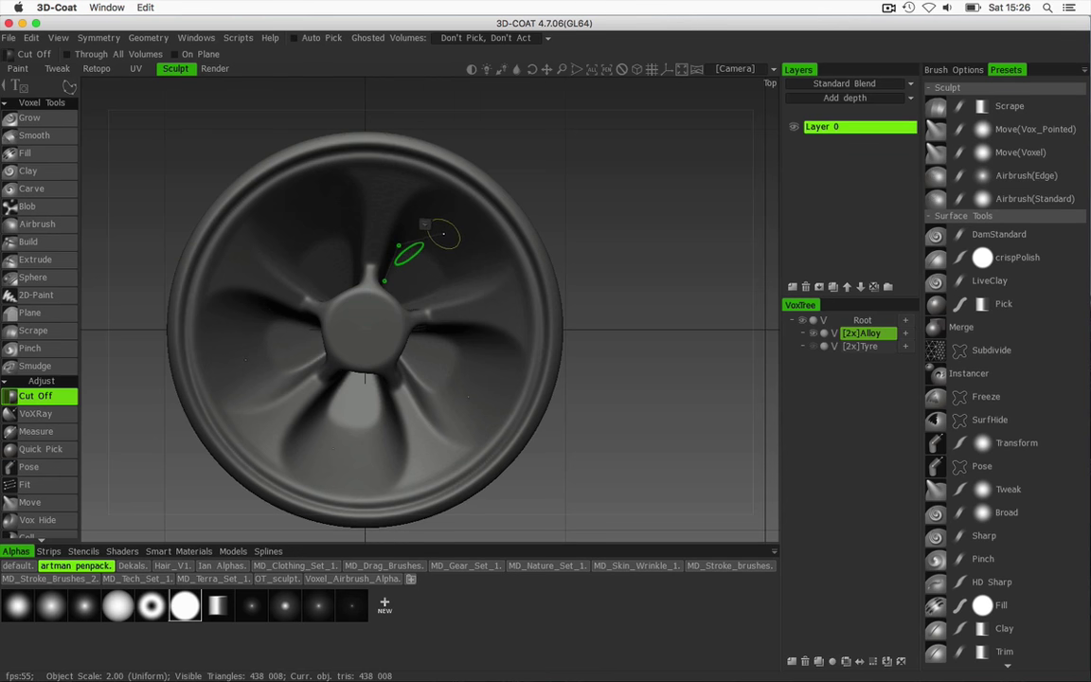
{"action": "left_click", "coordinate": [443, 233]}
{"action": "left_click", "coordinate": [467, 268]}
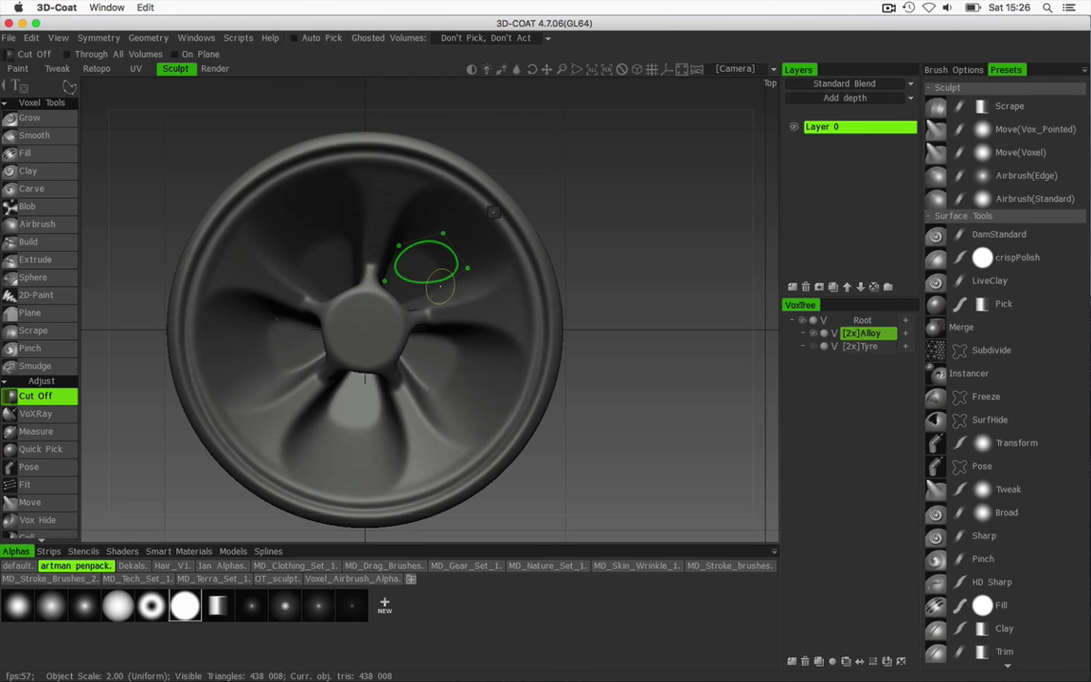
{"action": "left_click", "coordinate": [444, 289]}
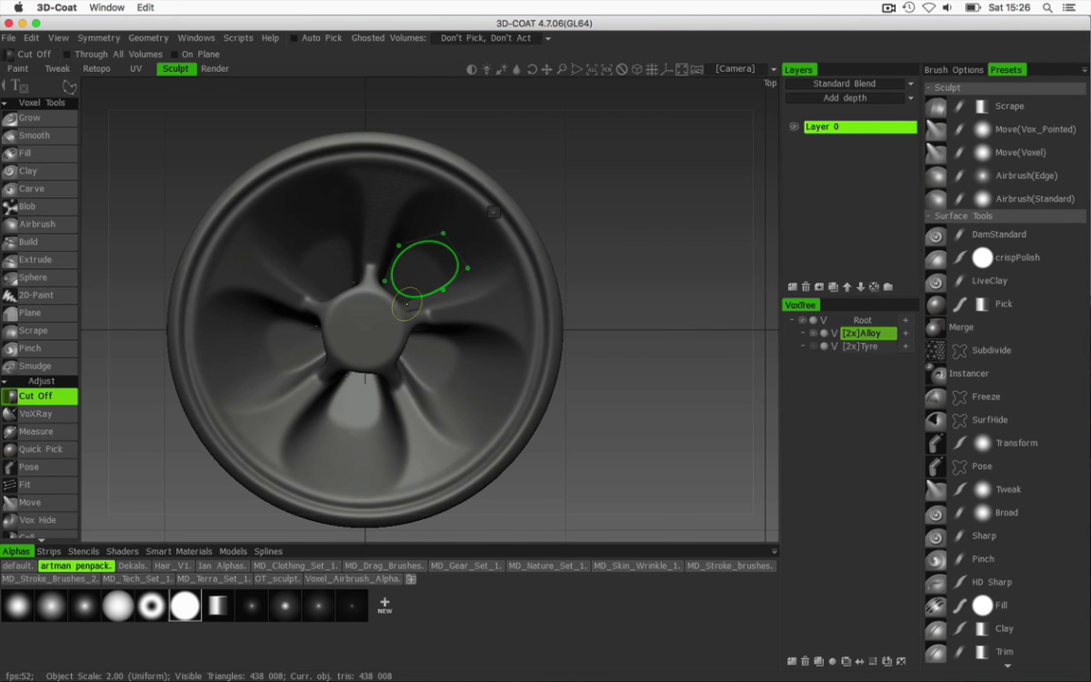
{"action": "left_click", "coordinate": [407, 304]}
- Adjust the curve's outer points to widen the outline towards the rim, cut the holes through the alloy, and clear the curve
{"action": "left_click_drag", "start_coordinate": [398, 240], "coordinate": [429, 225]}
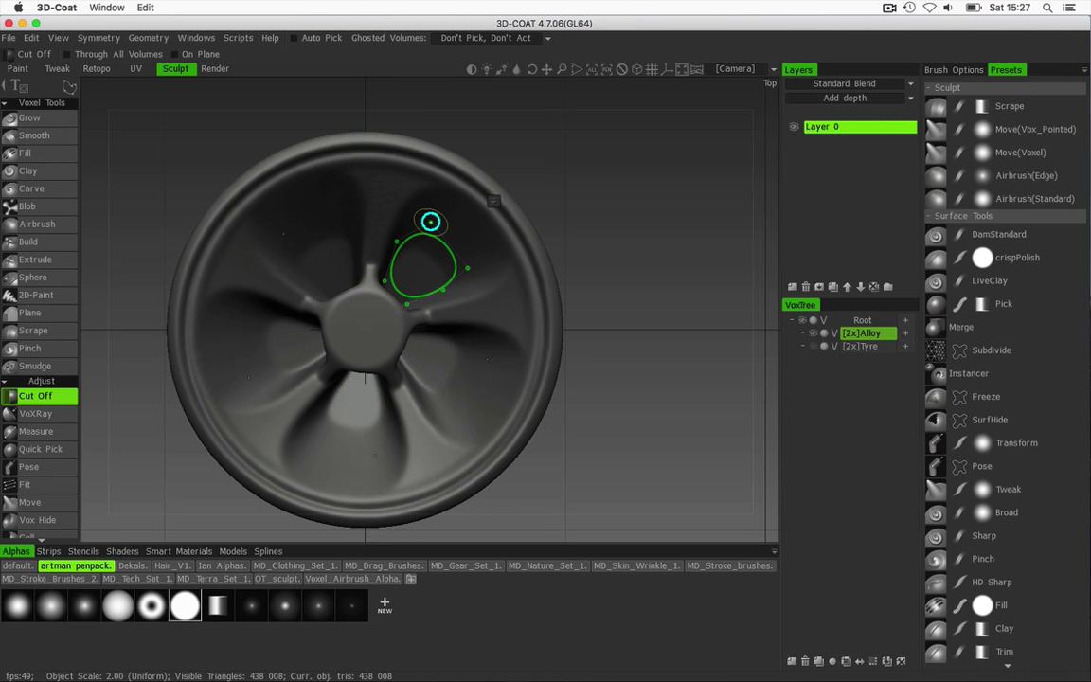
{"action": "left_click", "coordinate": [430, 221]}
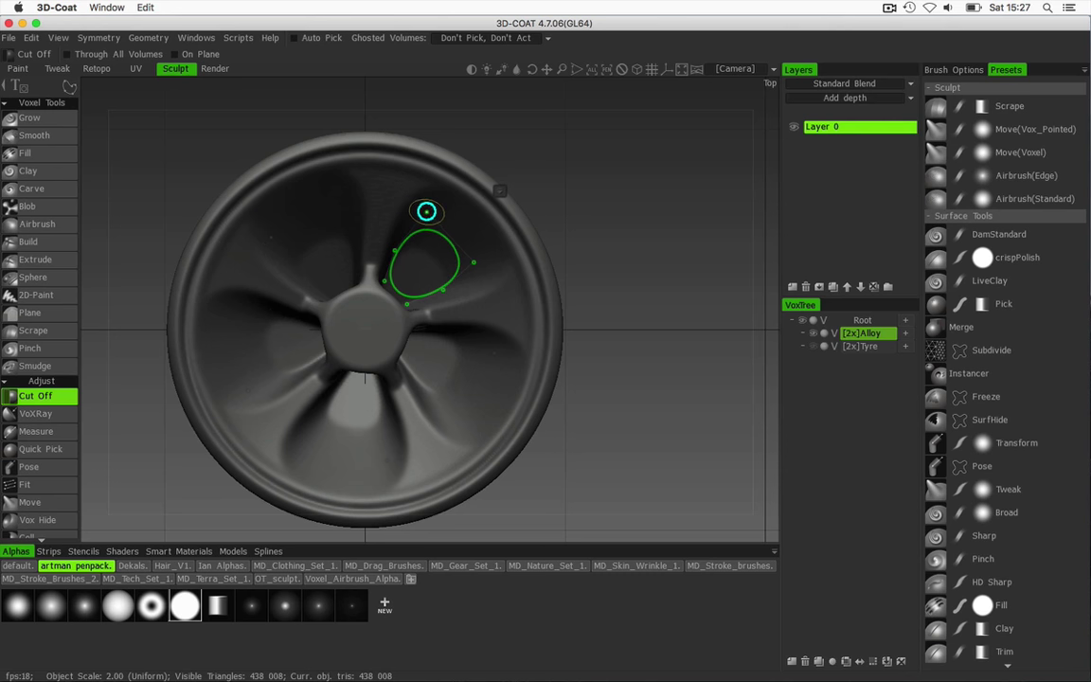
{"action": "left_click", "coordinate": [426, 215]}
{"action": "key", "text": "Return"}
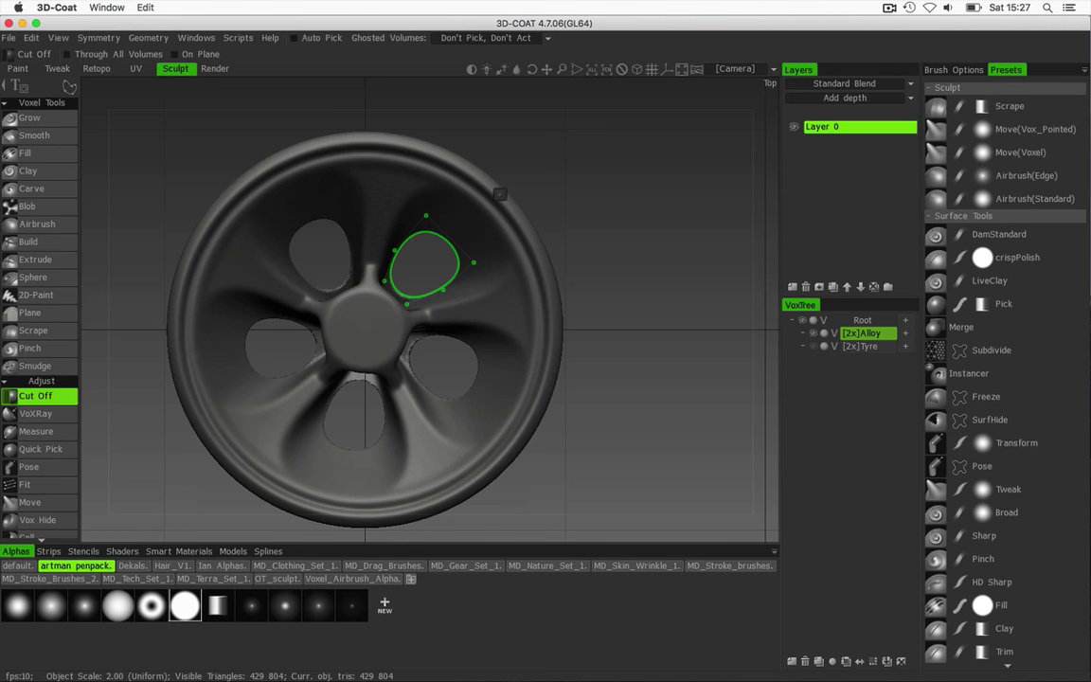
{"action": "key", "text": "Escape"}
- Resample the Alloy volume at a lower density, down to about 257,000 triangles with Good resampling quality
{"action": "left_click_drag", "start_coordinate": [587, 403], "coordinate": [596, 274], "text": "alt"}
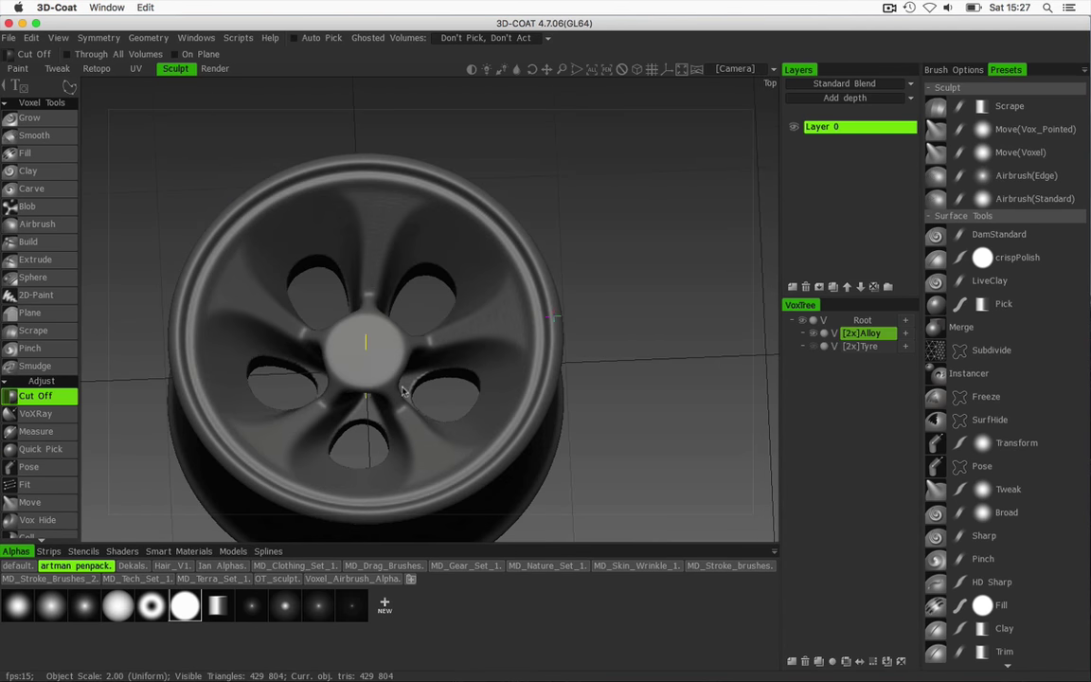
{"action": "left_click_drag", "start_coordinate": [631, 297], "coordinate": [531, 258]}
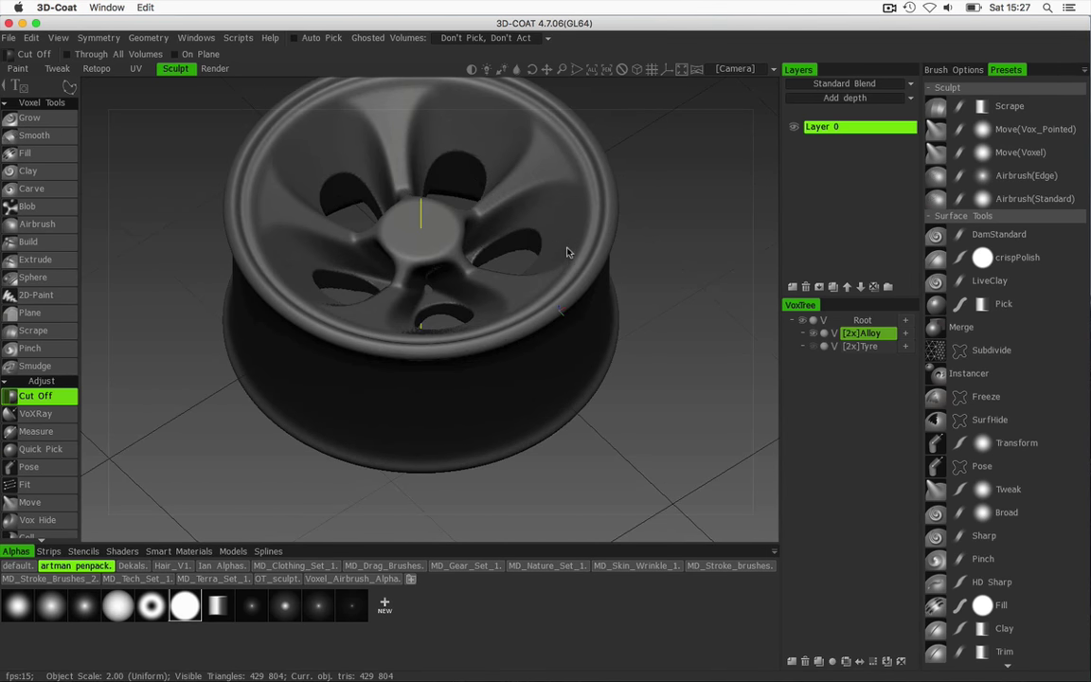
{"action": "left_click_drag", "start_coordinate": [503, 264], "coordinate": [499, 261]}
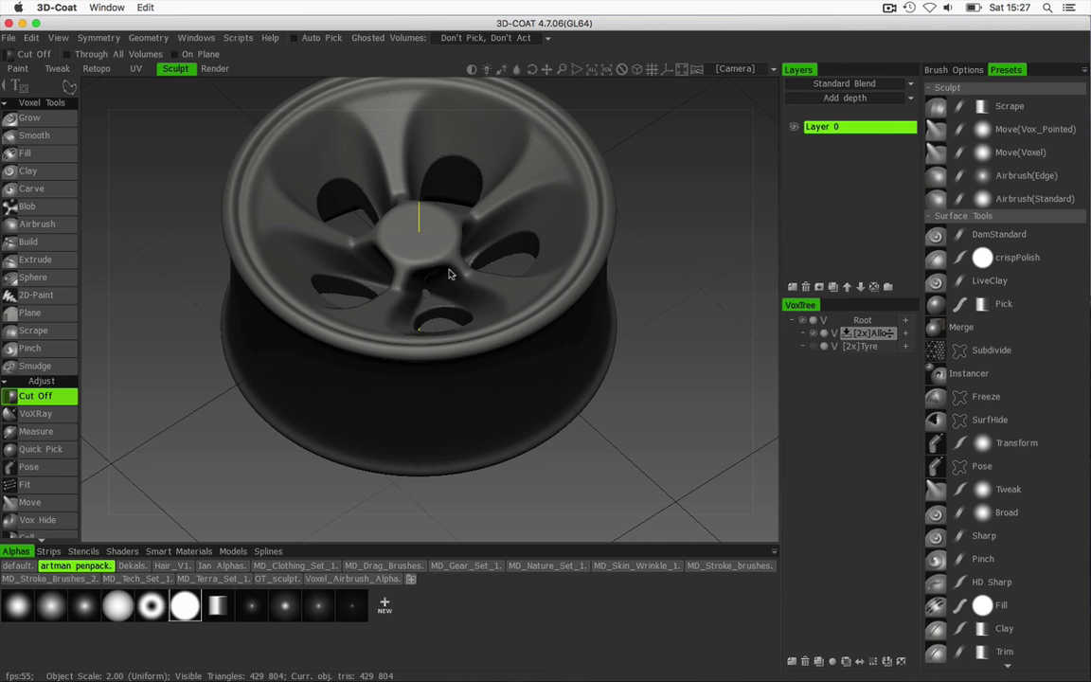
{"action": "key", "text": "space"}
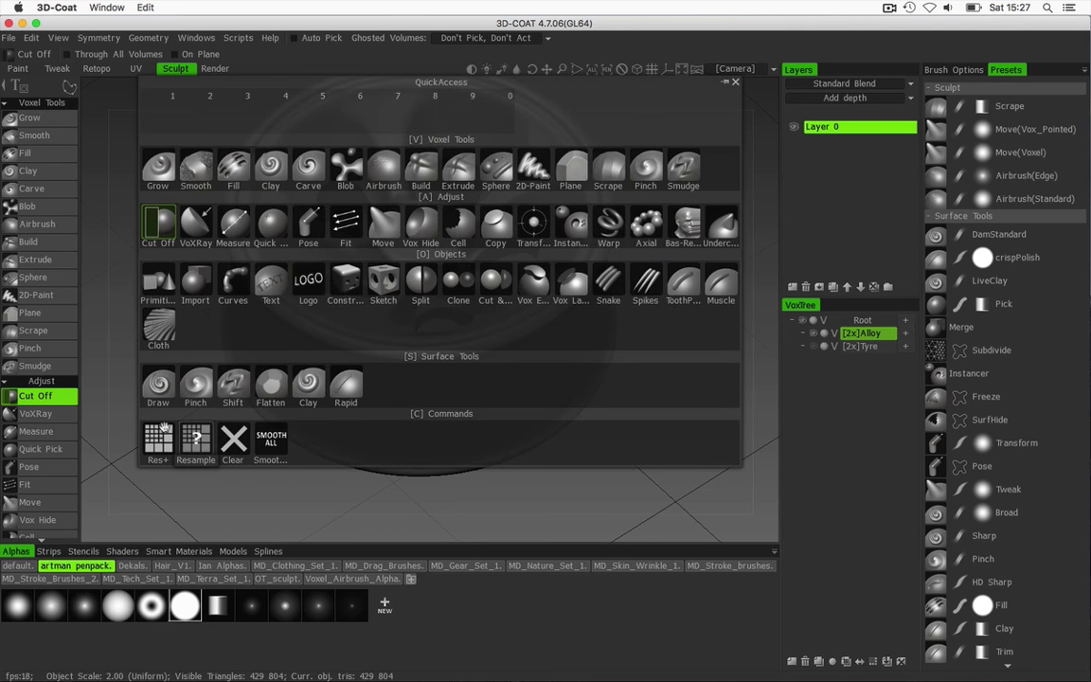
{"action": "left_click", "coordinate": [195, 444]}
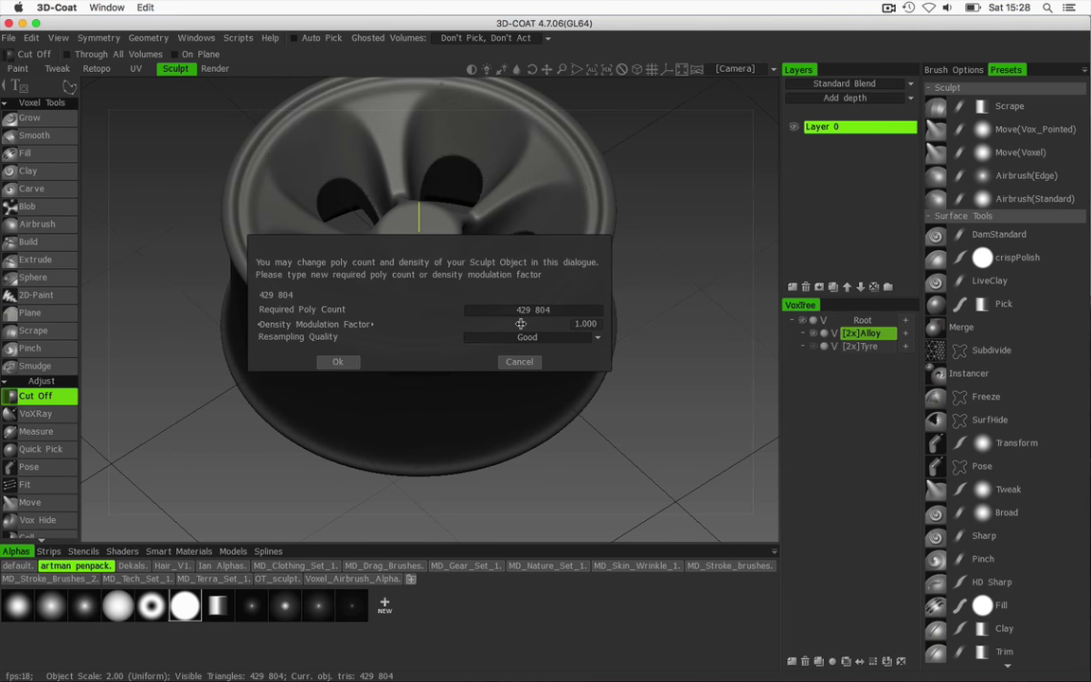
{"action": "left_click_drag", "start_coordinate": [521, 324], "coordinate": [527, 324]}
{"action": "left_click_drag", "start_coordinate": [527, 324], "coordinate": [530, 324]}
{"action": "left_click", "coordinate": [337, 361]}
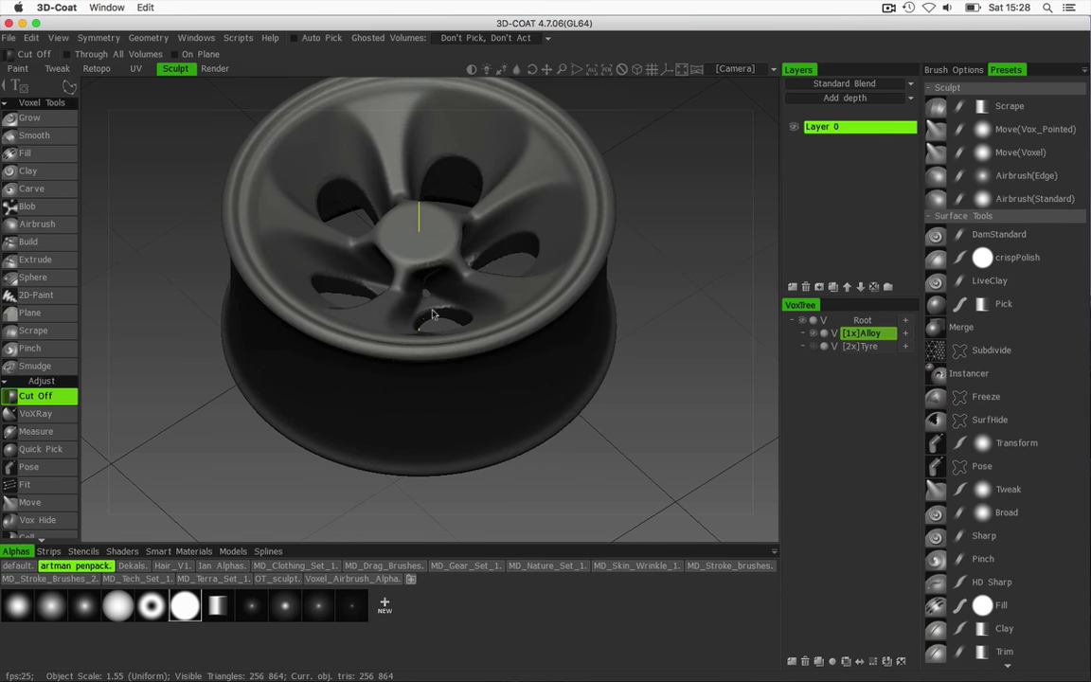
- Smooth the entire resampled Alloy volume three times to round the edges of the cut holes
{"action": "key", "text": "space"}
{"action": "left_click", "coordinate": [255, 482]}
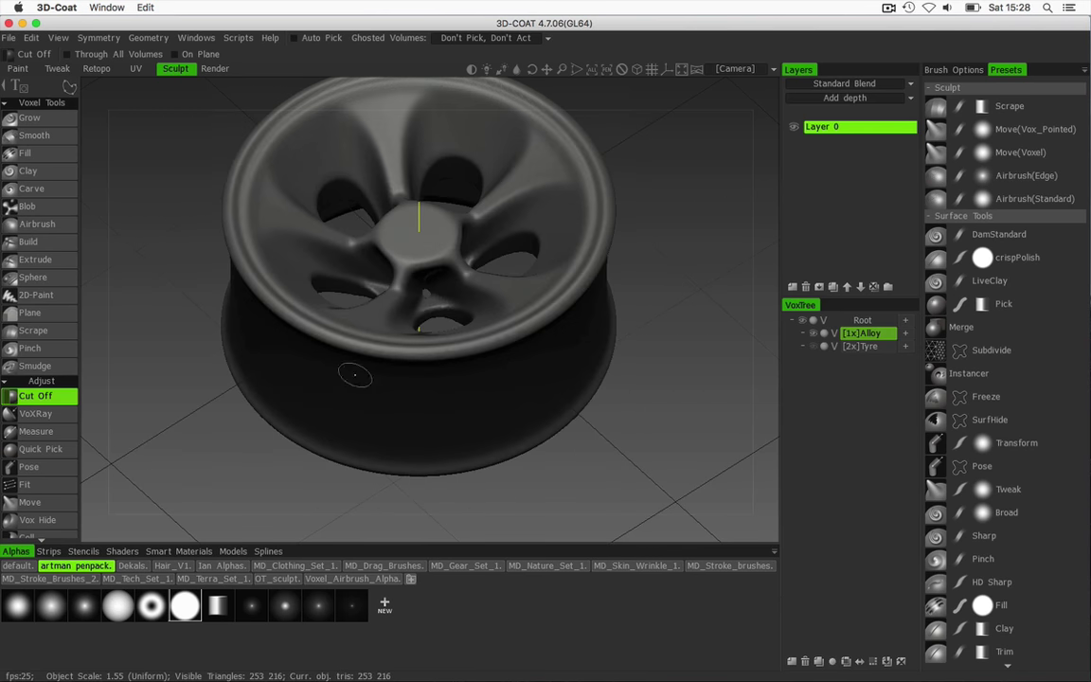
{"action": "key", "text": "space"}
{"action": "left_click", "coordinate": [240, 481]}
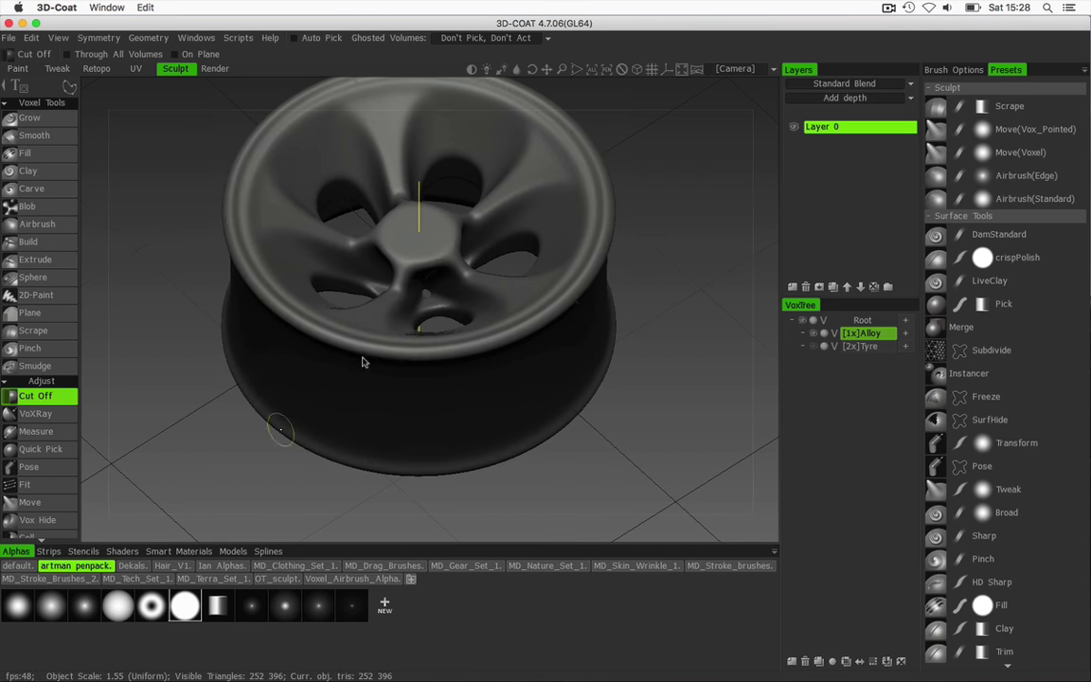
{"action": "key", "text": "space"}
{"action": "left_click", "coordinate": [224, 488]}
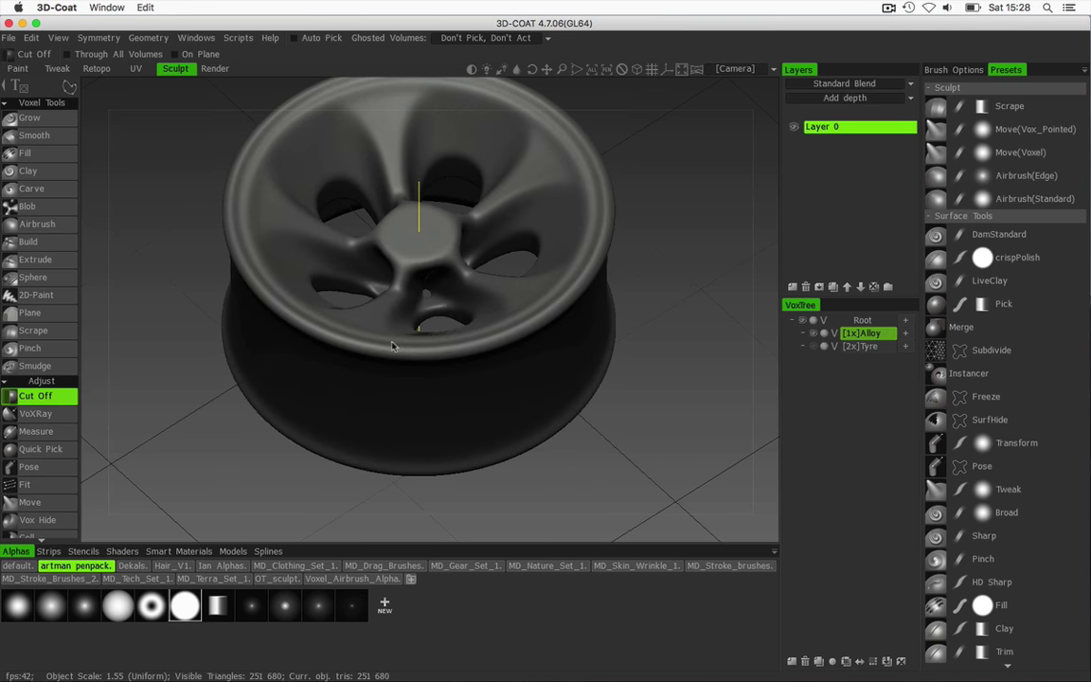
- Show the Tyre volume, examine how the alloy sits inside it from several views, and hide the tyre again
{"action": "left_click_drag", "start_coordinate": [538, 238], "coordinate": [594, 259], "text": "alt"}
{"action": "mouse_move", "coordinate": [593, 259]}
{"action": "right_mouse_down"}
{"action": "mouse_move", "coordinate": [645, 304]}
{"action": "mouse_move", "coordinate": [665, 243]}
{"action": "mouse_move", "coordinate": [493, 248]}
{"action": "right_mouse_up"}
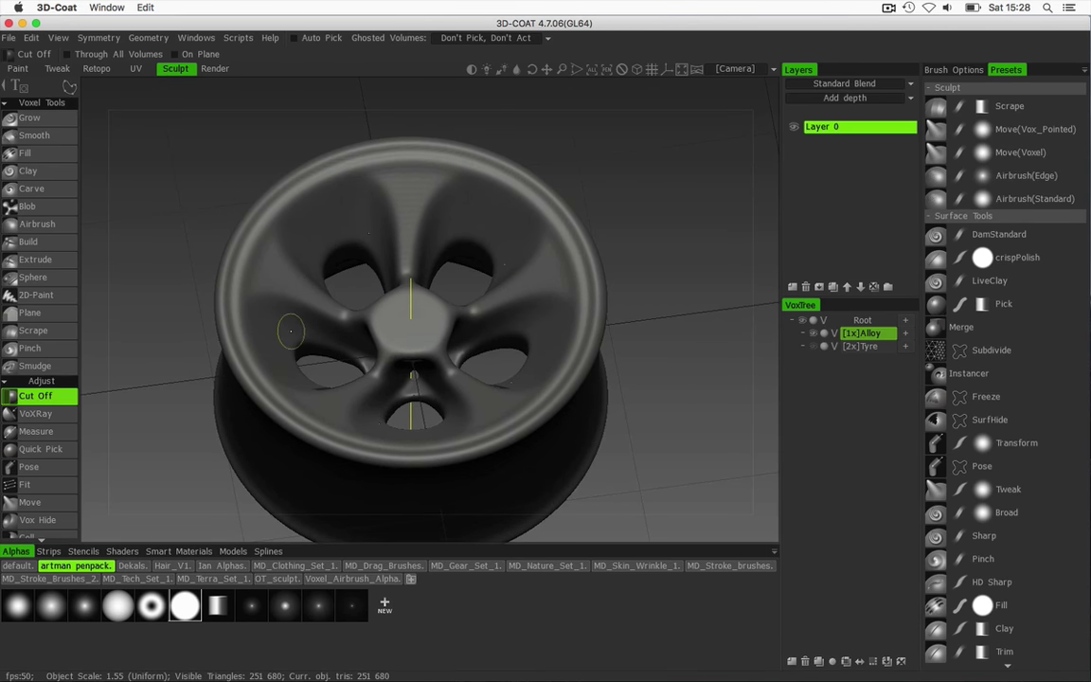
{"action": "right_click_drag", "start_coordinate": [613, 174], "coordinate": [628, 229]}
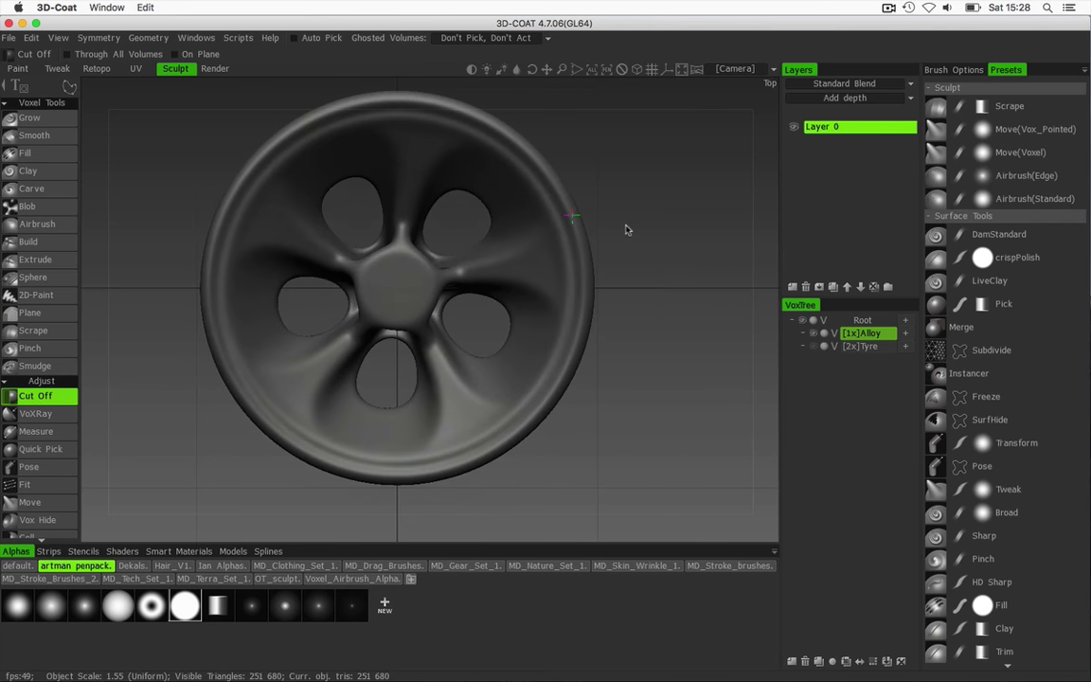
{"action": "left_click", "coordinate": [821, 349]}
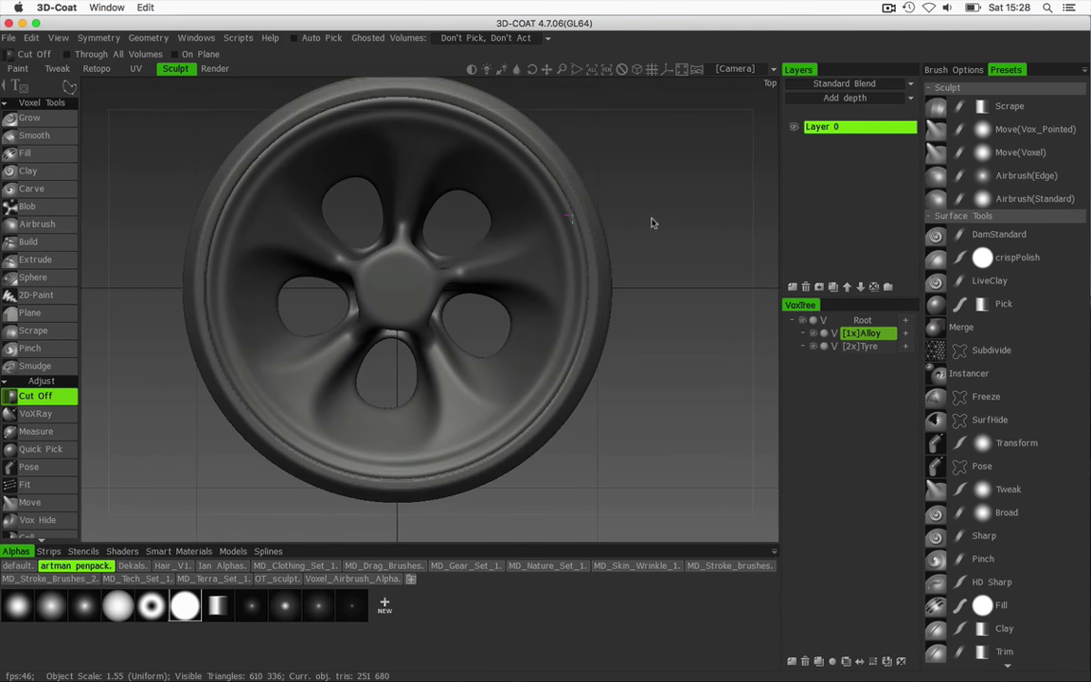
{"action": "right_click_drag", "start_coordinate": [582, 196], "coordinate": [601, 260]}
{"action": "mouse_move", "coordinate": [603, 219]}
{"action": "middle_mouse_down"}
{"action": "mouse_move", "coordinate": [603, 248]}
{"action": "mouse_move", "coordinate": [594, 236]}
{"action": "middle_mouse_up"}
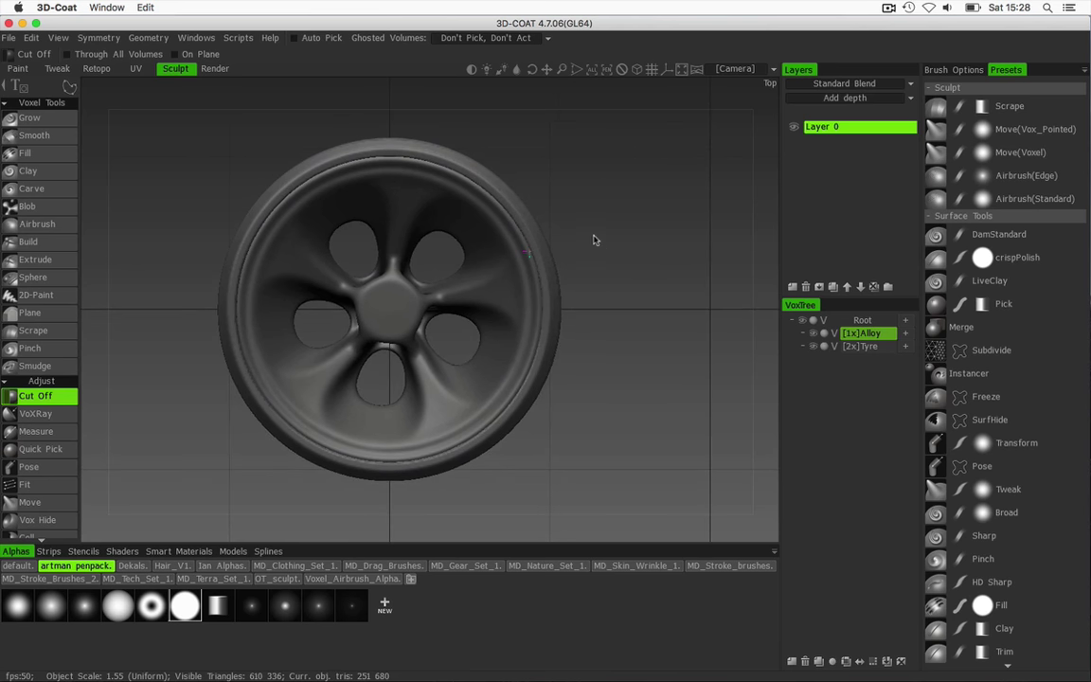
{"action": "right_click_drag", "start_coordinate": [594, 239], "coordinate": [731, 224]}
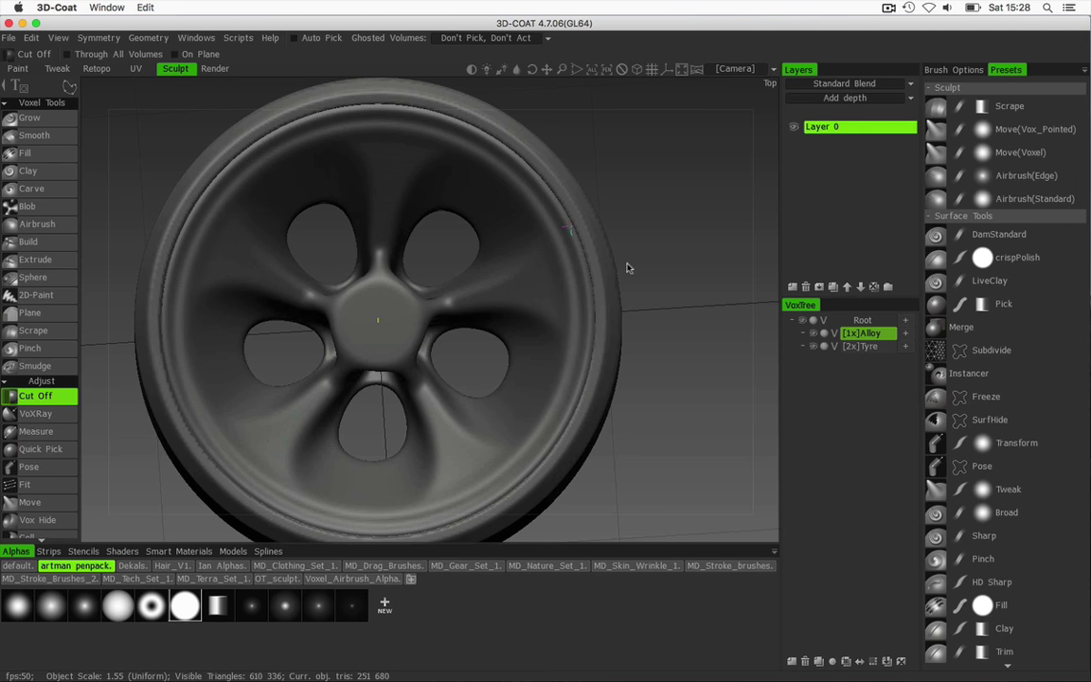
{"action": "scroll", "coordinate": [621, 270], "scroll_direction": "down", "scroll_amount": 4}
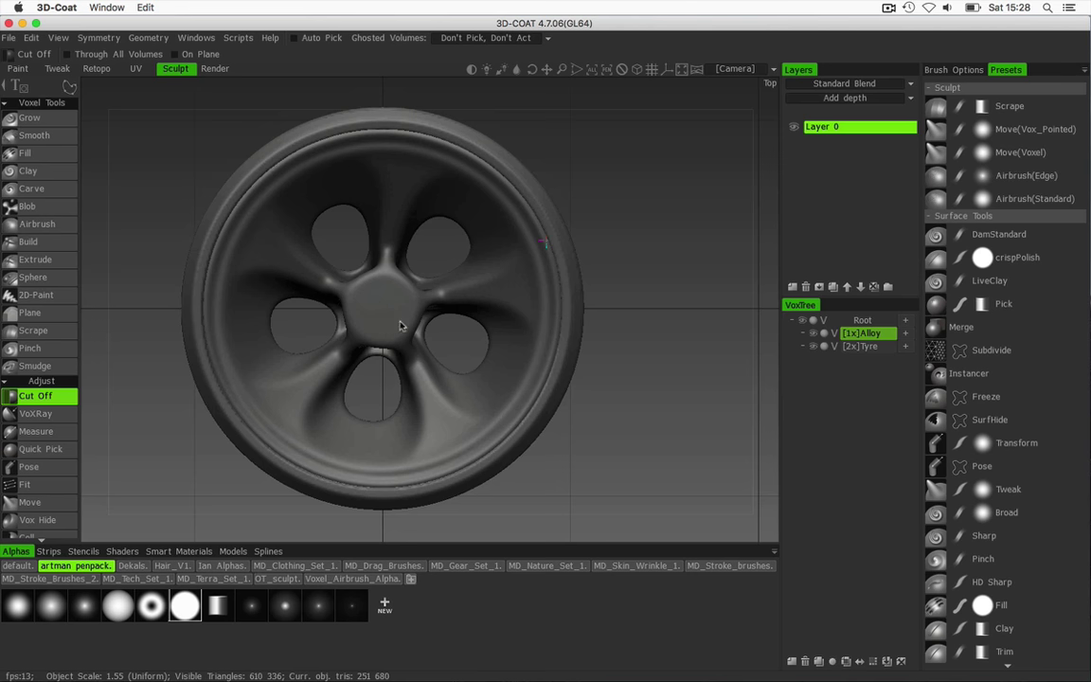
{"action": "left_click", "coordinate": [813, 346]}
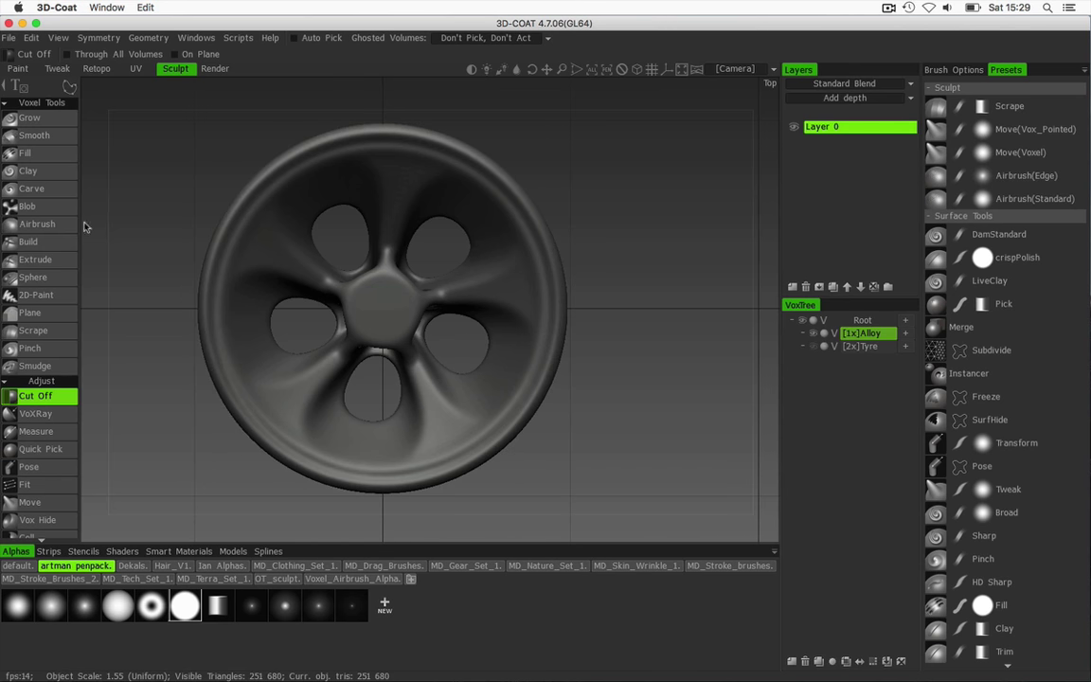
- Set up the voxel Sphere tool with the four-arrow drag stroke mode for detailing the alloy's central hub
{"action": "left_click", "coordinate": [34, 278]}
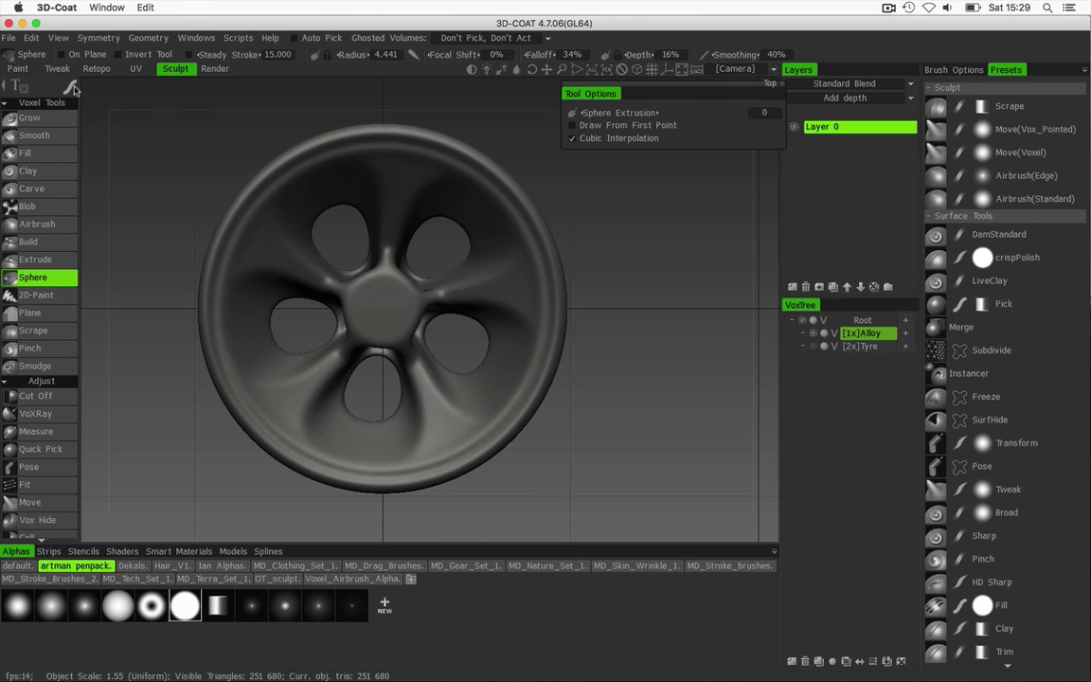
{"action": "key", "text": "e"}
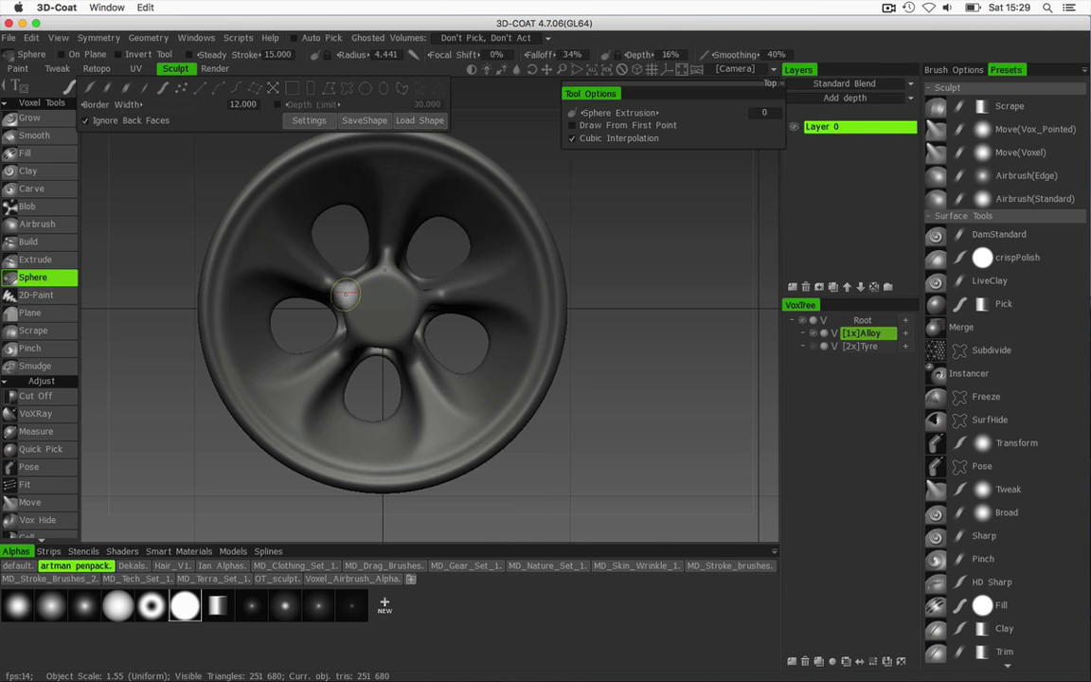
{"action": "left_click", "coordinate": [274, 88]}
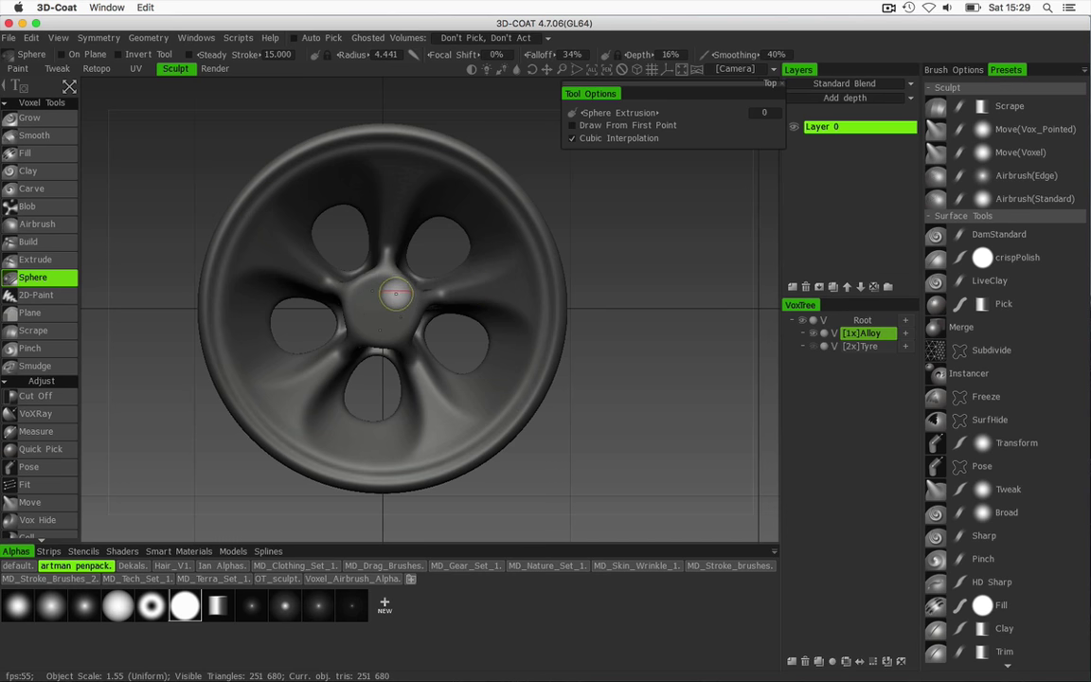
{"action": "right_click_drag", "start_coordinate": [584, 377], "coordinate": [685, 480]}
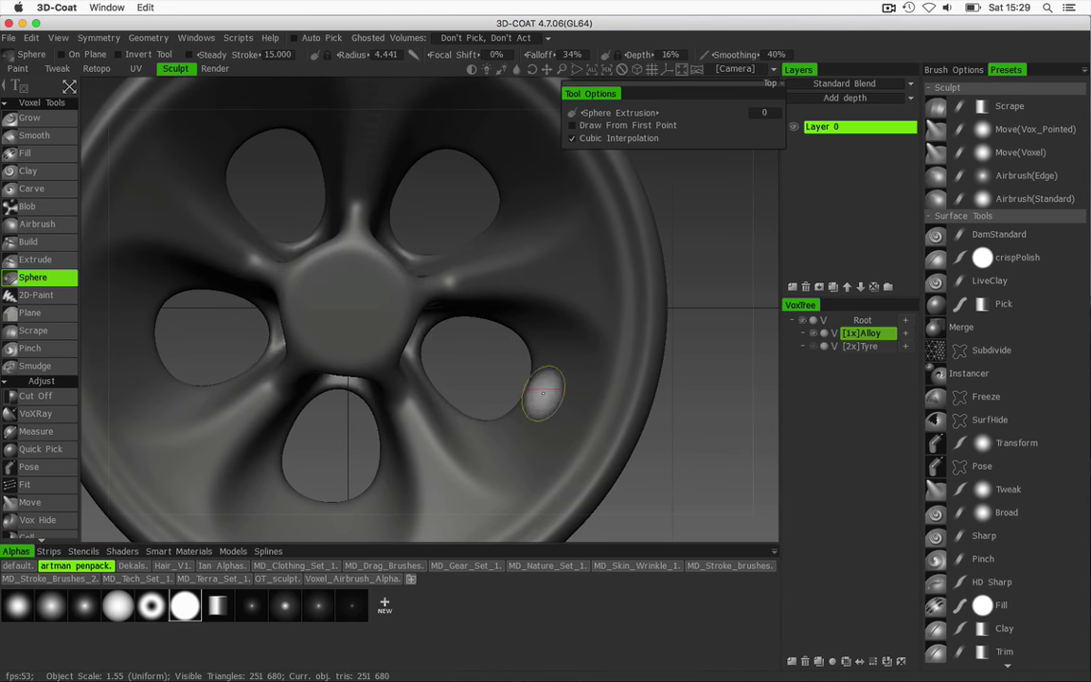
- Try carving a ring of five spherical recesses into the hub with brush radii of 2.442 and 1.811
{"action": "right_click_drag", "start_coordinate": [366, 272], "coordinate": [356, 275]}
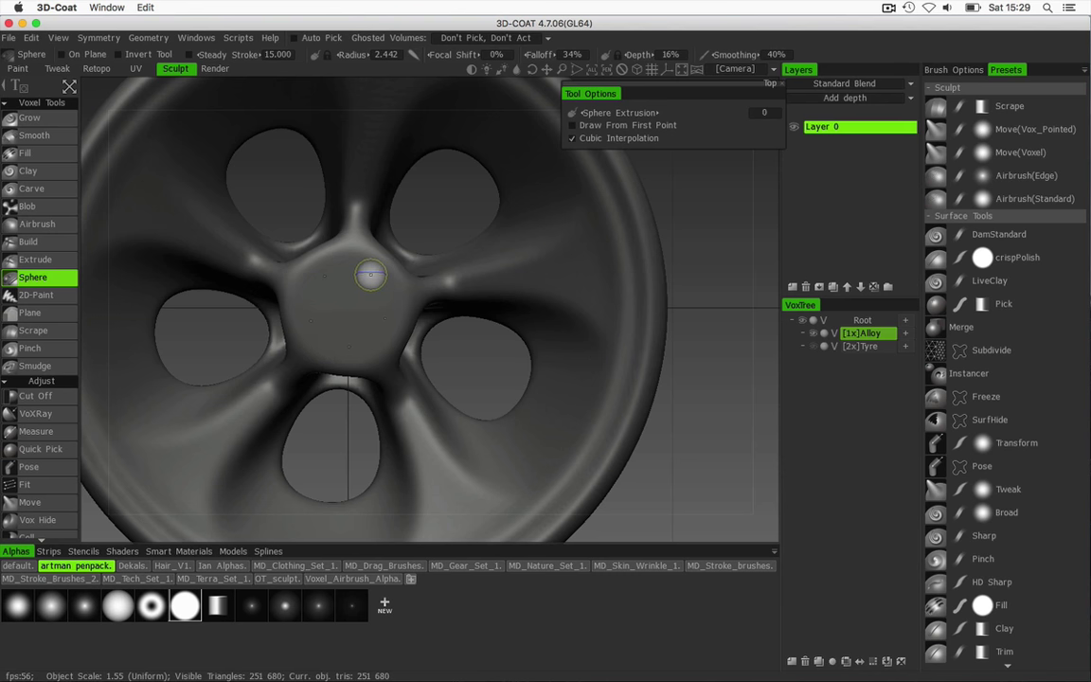
{"action": "left_click", "coordinate": [370, 275]}
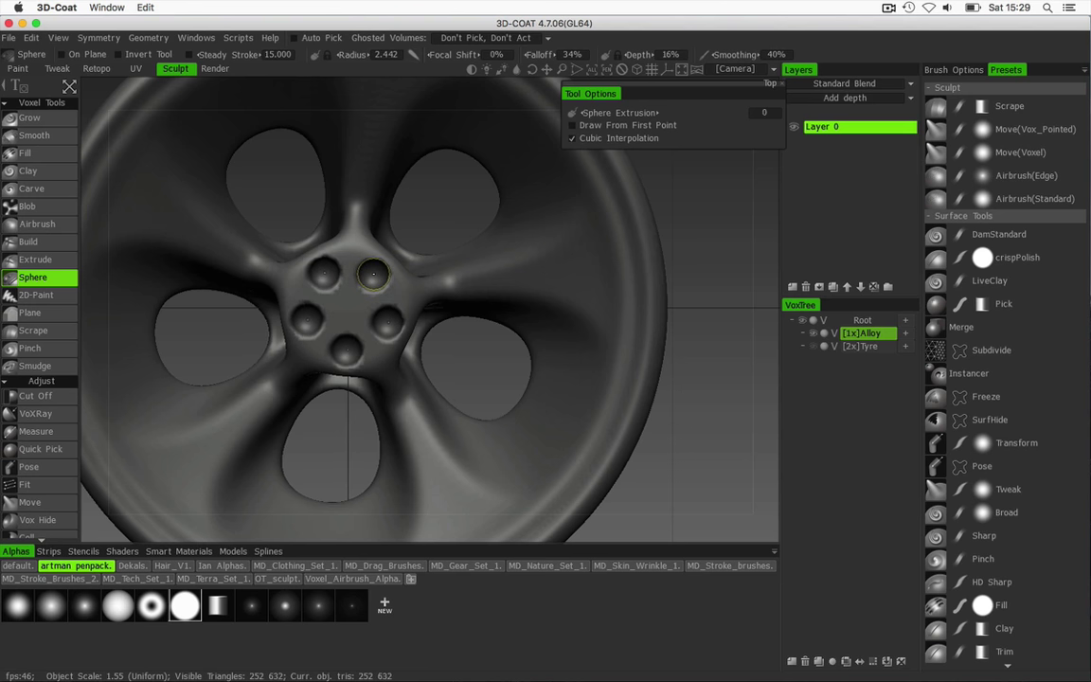
{"action": "left_click", "coordinate": [373, 274]}
{"action": "left_click", "coordinate": [373, 275]}
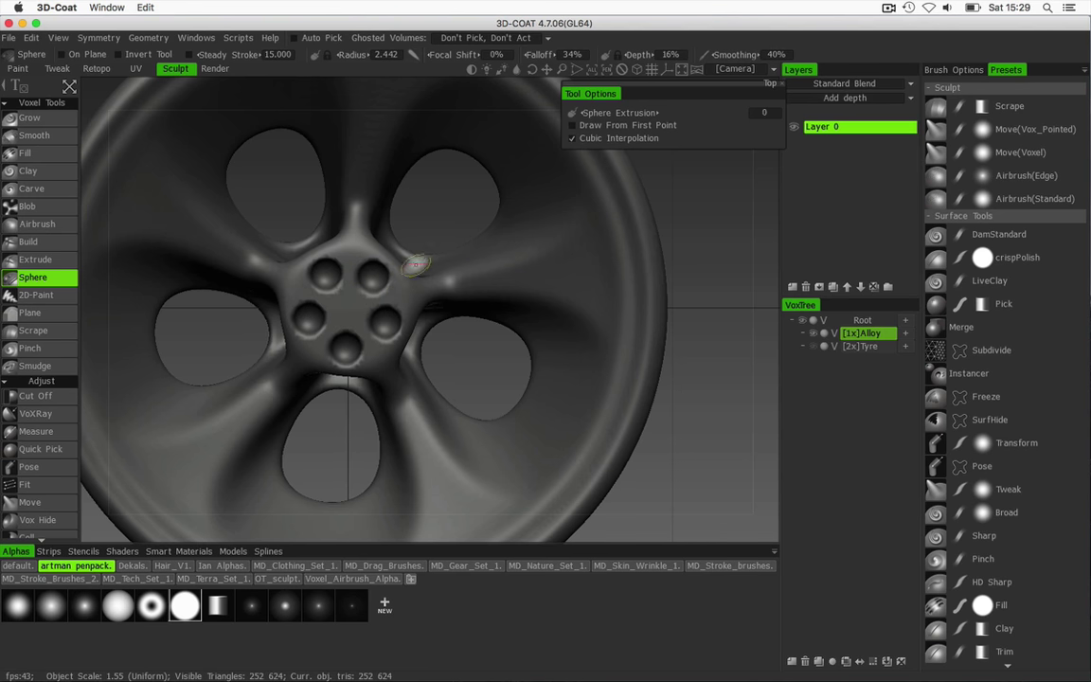
{"action": "key", "text": "super+z"}
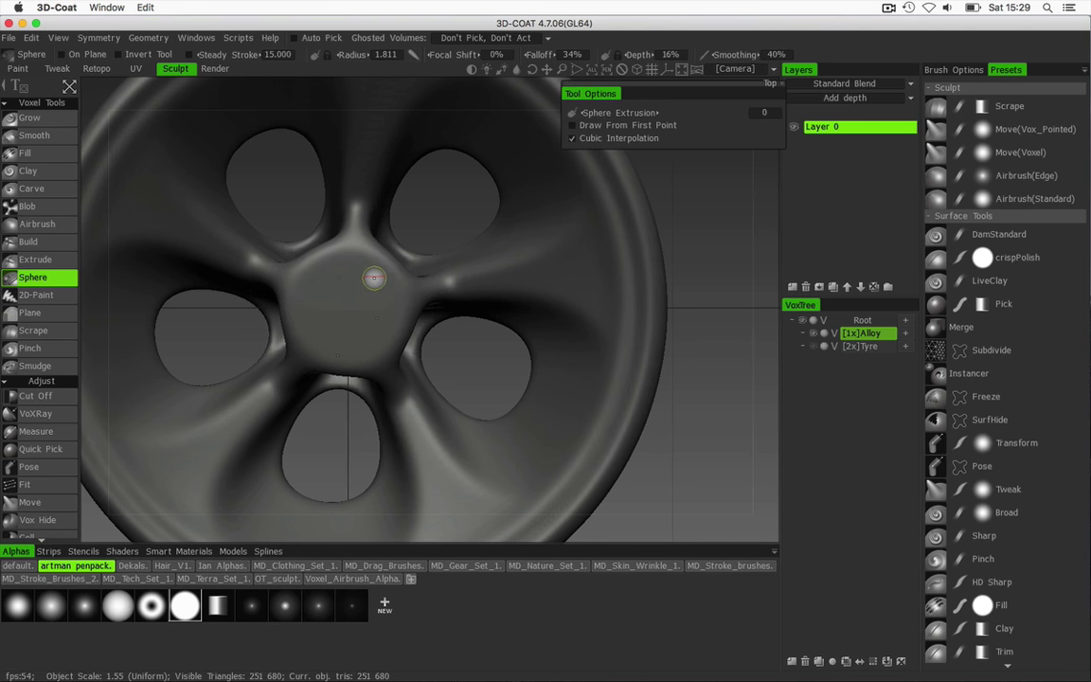
{"action": "left_click", "coordinate": [374, 276]}
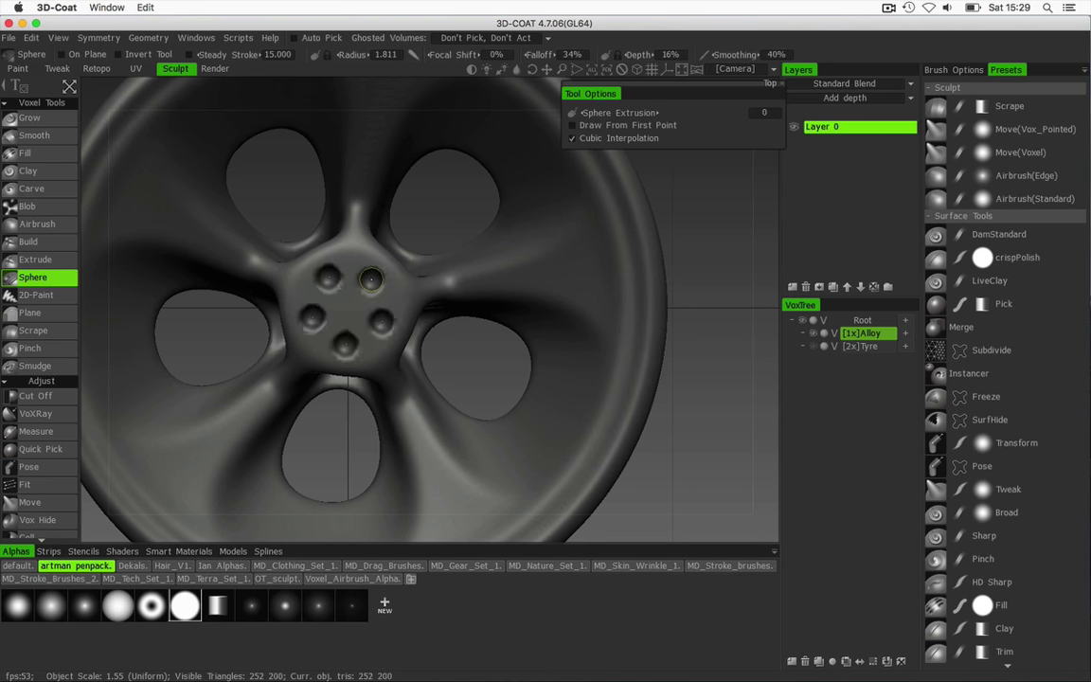
{"action": "left_click_drag", "start_coordinate": [376, 274], "coordinate": [373, 277], "text": "ctrl"}
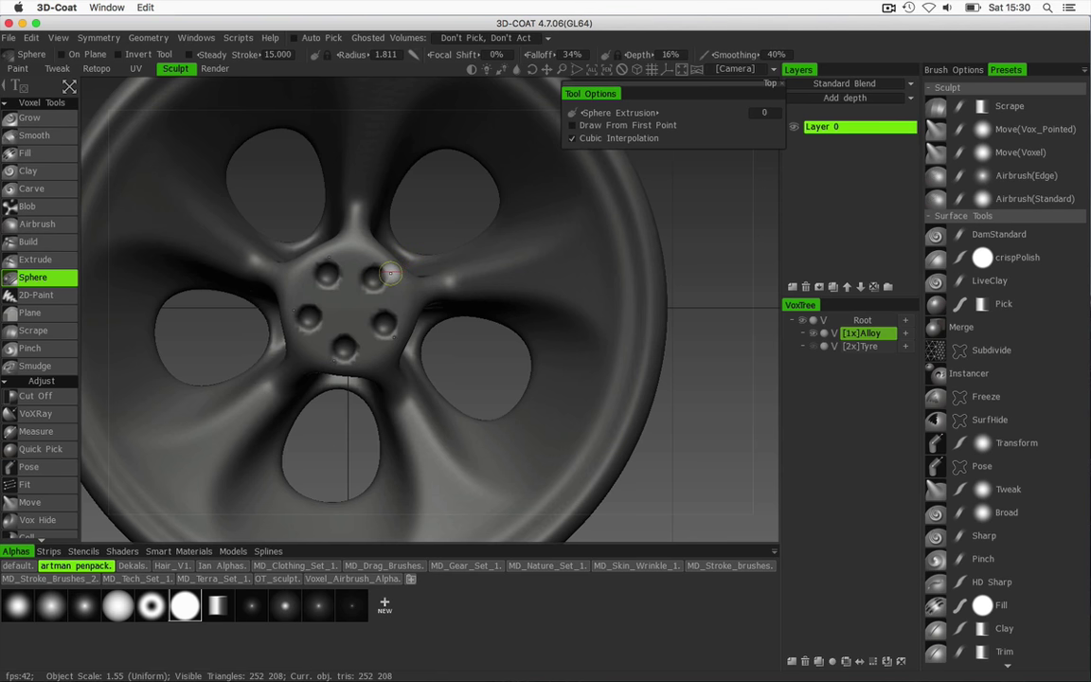
{"action": "key", "text": "super+z"}
- Carve five lug recesses into the hub at a radius of about 3, and add a sphere of radius 2.127 inside each
{"action": "right_click_drag", "start_coordinate": [372, 281], "coordinate": [376, 279]}
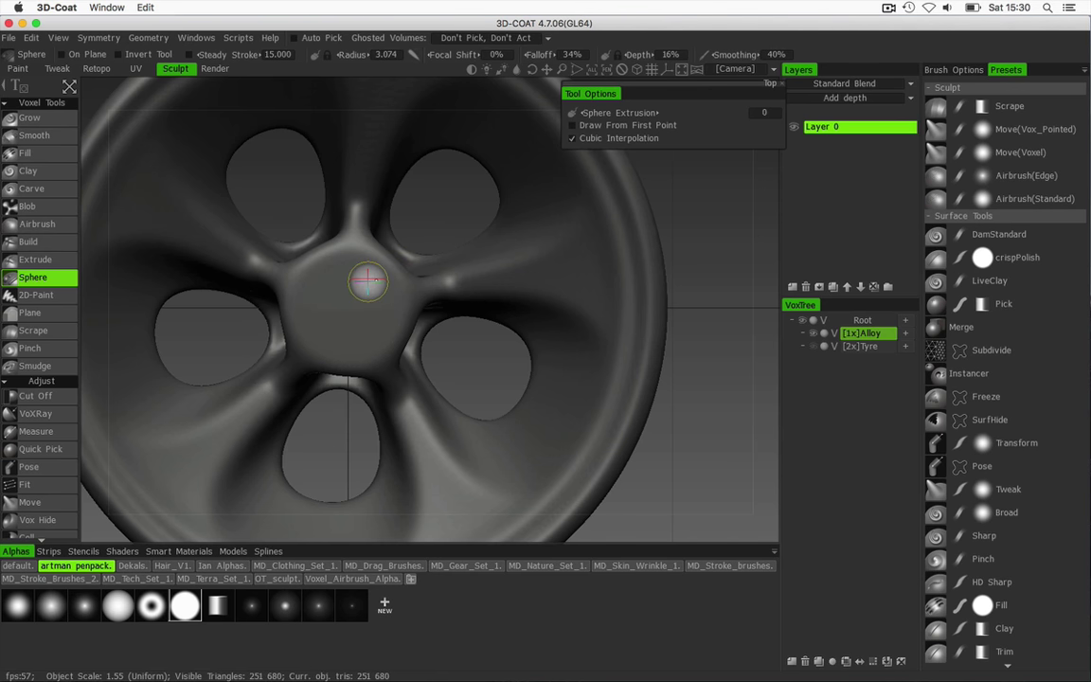
{"action": "left_click_drag", "start_coordinate": [370, 278], "coordinate": [376, 277]}
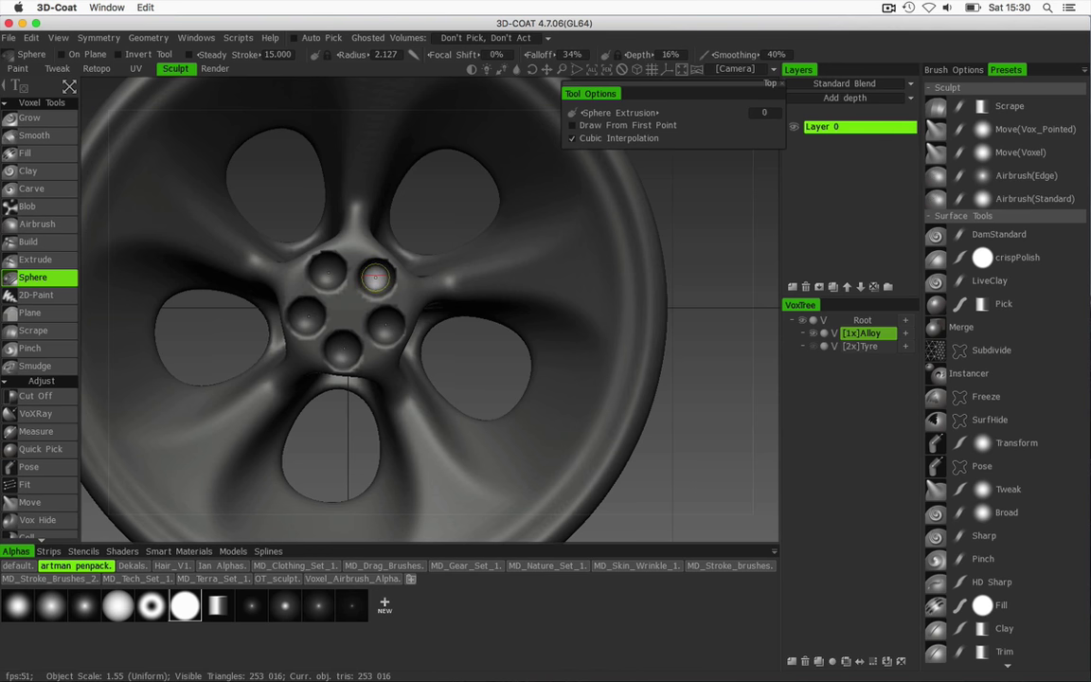
{"action": "left_click", "coordinate": [376, 278]}
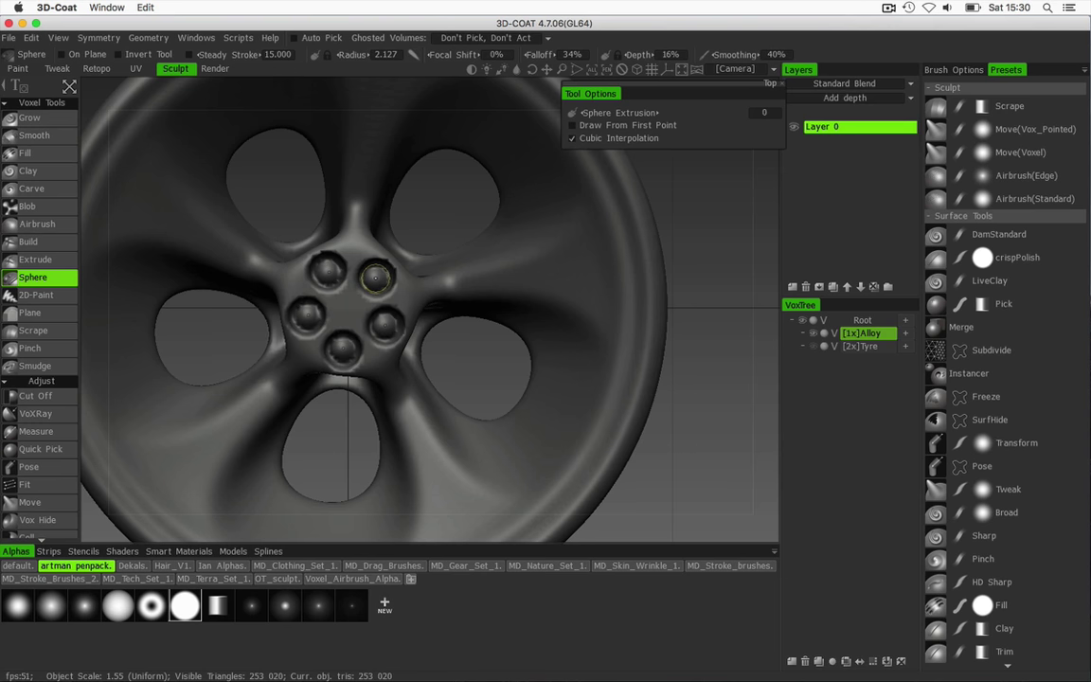
- Smooth the entire Alloy volume repeatedly to soften the lug recesses and nuts on the hub
{"action": "mouse_move", "coordinate": [395, 218]}
{"action": "middle_mouse_down"}
{"action": "mouse_move", "coordinate": [491, 204]}
{"action": "mouse_move", "coordinate": [462, 236]}
{"action": "mouse_move", "coordinate": [443, 206]}
{"action": "mouse_move", "coordinate": [444, 246]}
{"action": "mouse_move", "coordinate": [403, 224]}
{"action": "middle_mouse_up"}
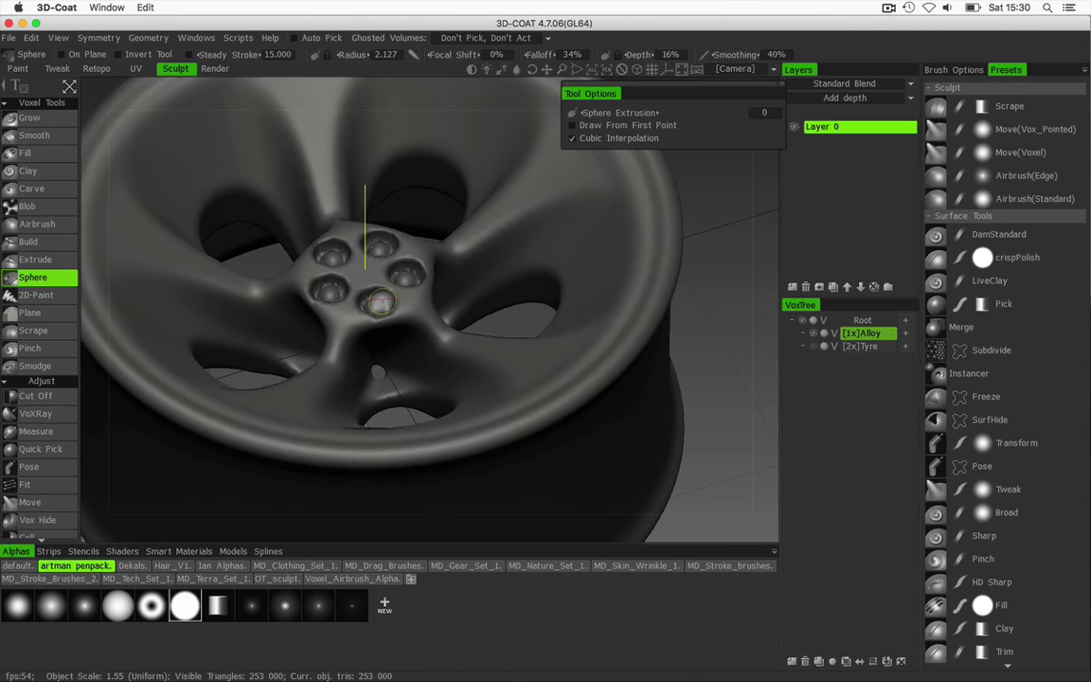
{"action": "key", "text": "space"}
{"action": "key", "text": "space"}
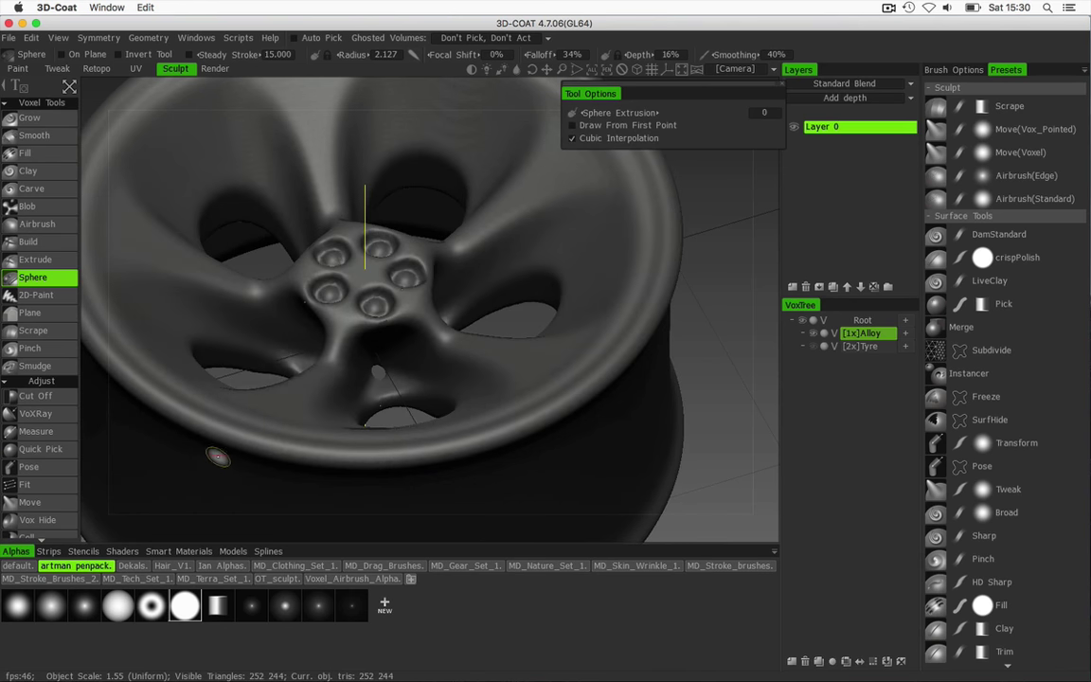
{"action": "key", "text": "space"}
{"action": "key", "text": "space"}
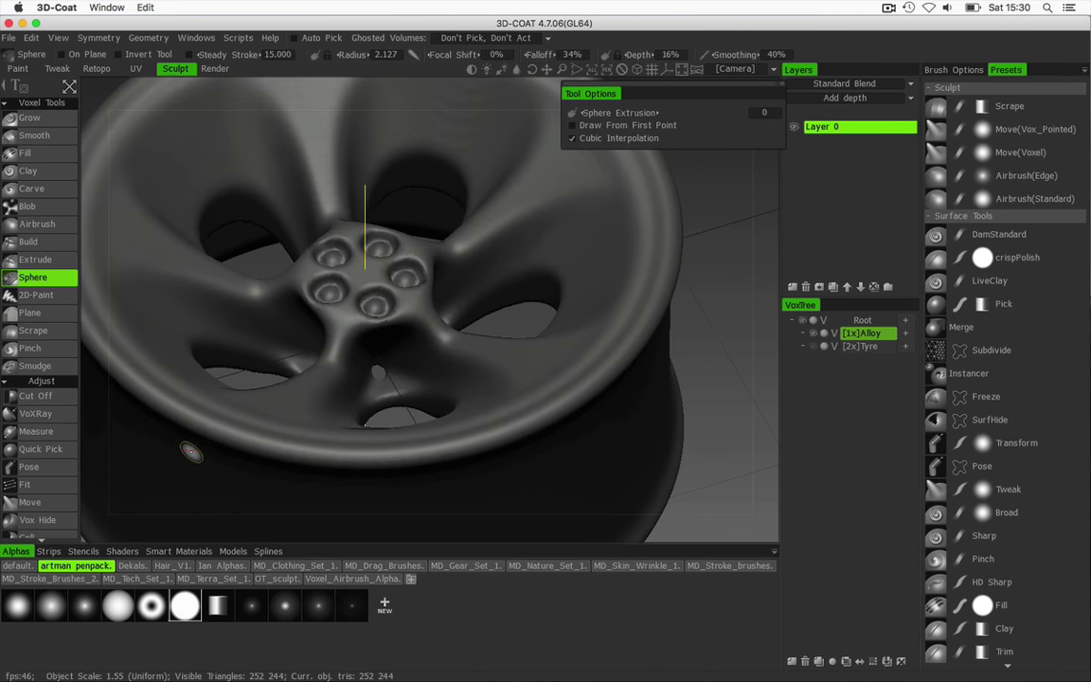
{"action": "key", "text": "space"}
{"action": "key", "text": "space"}
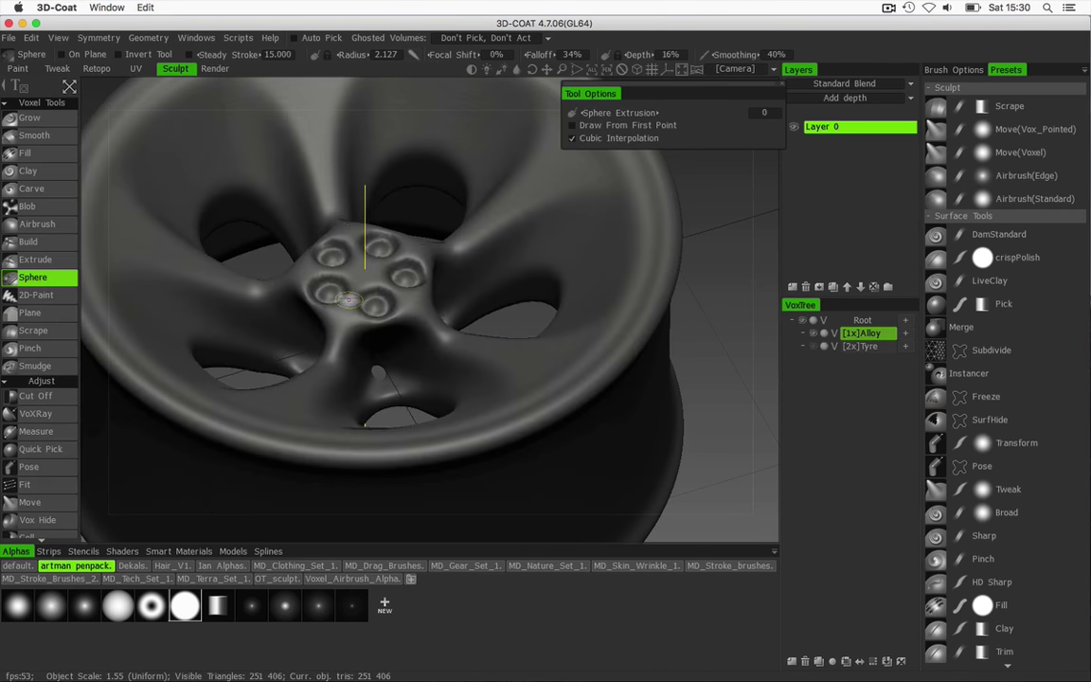
- Show the Tyre volume around the alloy and examine the complete wheel from the top
{"action": "right_click_drag", "start_coordinate": [514, 240], "coordinate": [402, 275], "text": "alt"}
{"action": "left_click_drag", "start_coordinate": [401, 275], "coordinate": [575, 248], "text": "alt"}
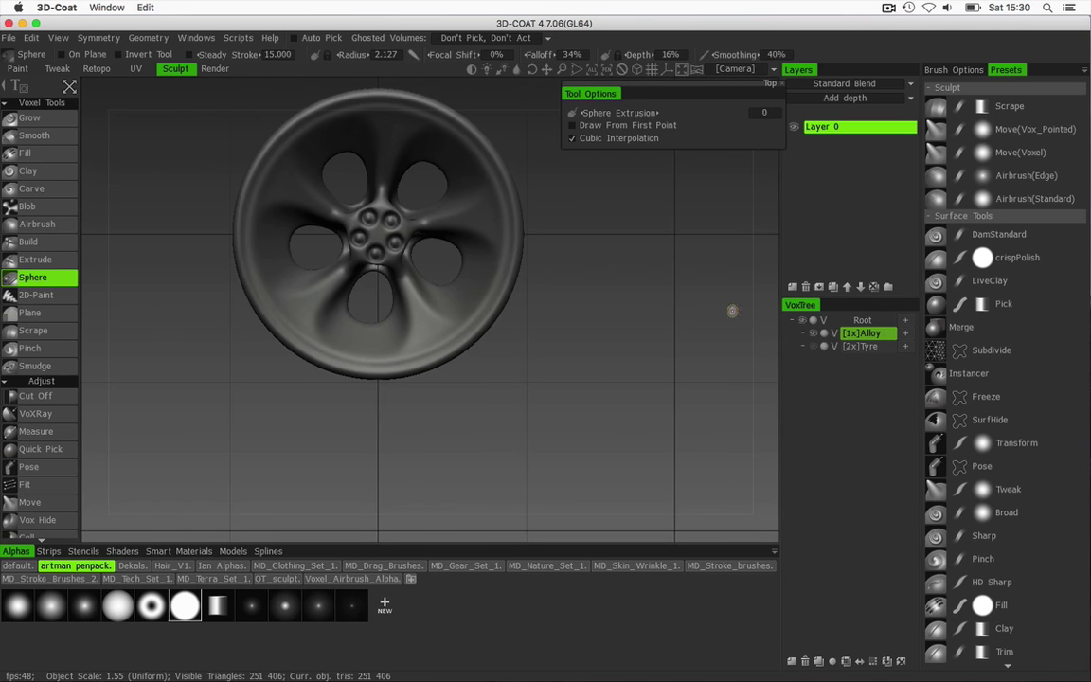
{"action": "left_click", "coordinate": [819, 350]}
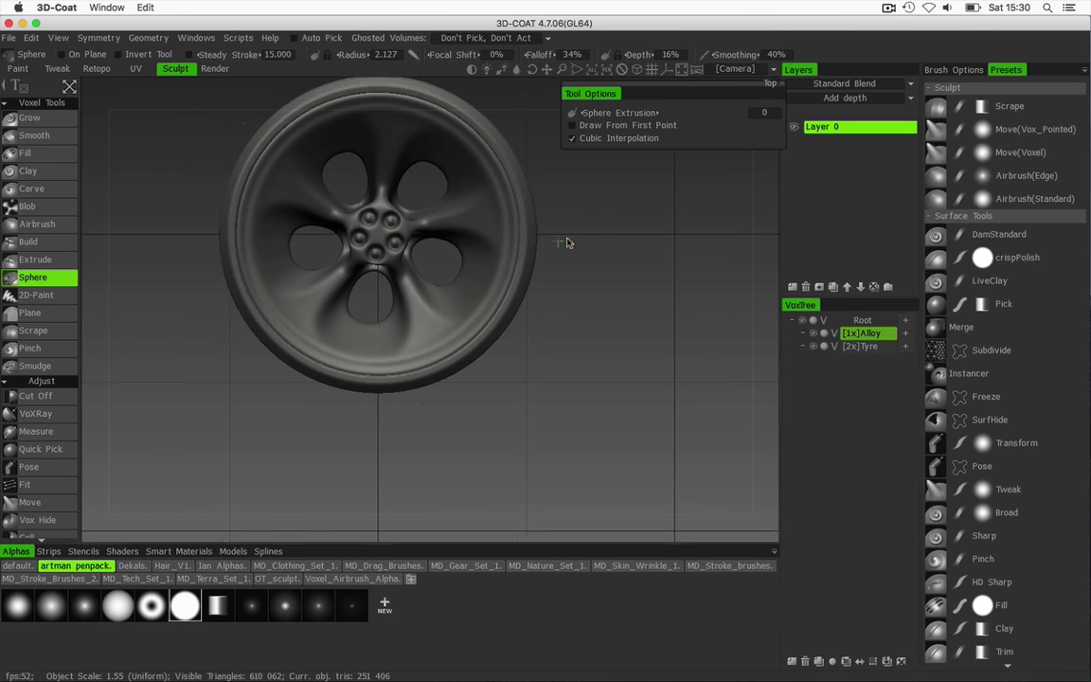
{"action": "left_click_drag", "start_coordinate": [512, 219], "coordinate": [579, 287], "text": "alt"}
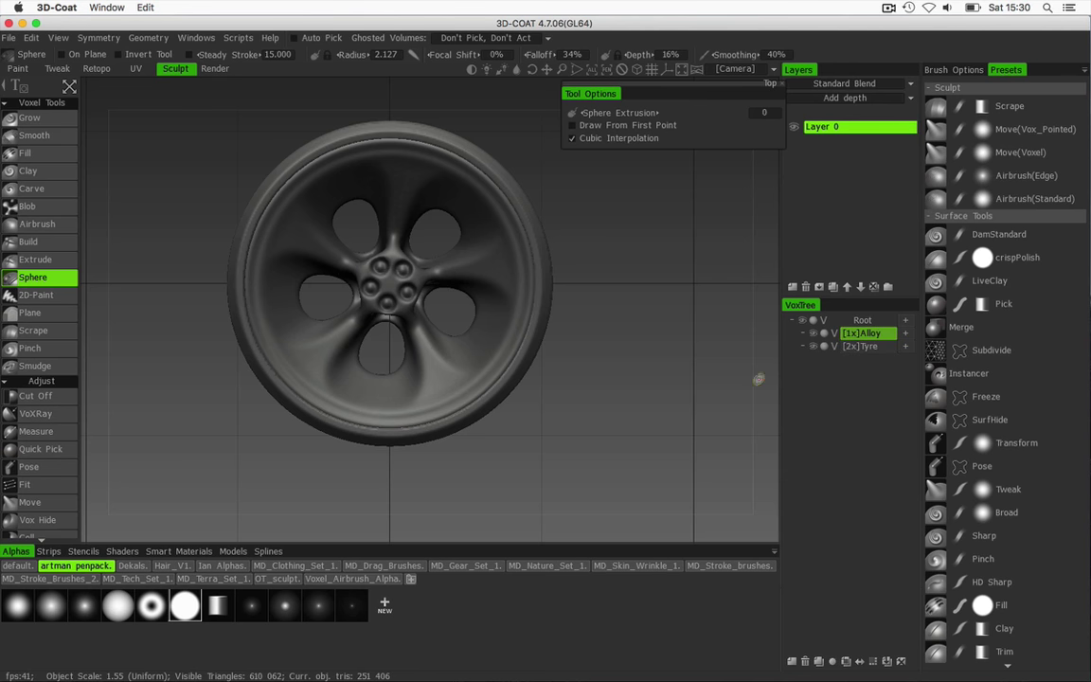
- Try a dark Legacy shader on the Alloy volume, and apply the glossy black shader that comes first in that set instead
{"action": "left_click", "coordinate": [124, 552]}
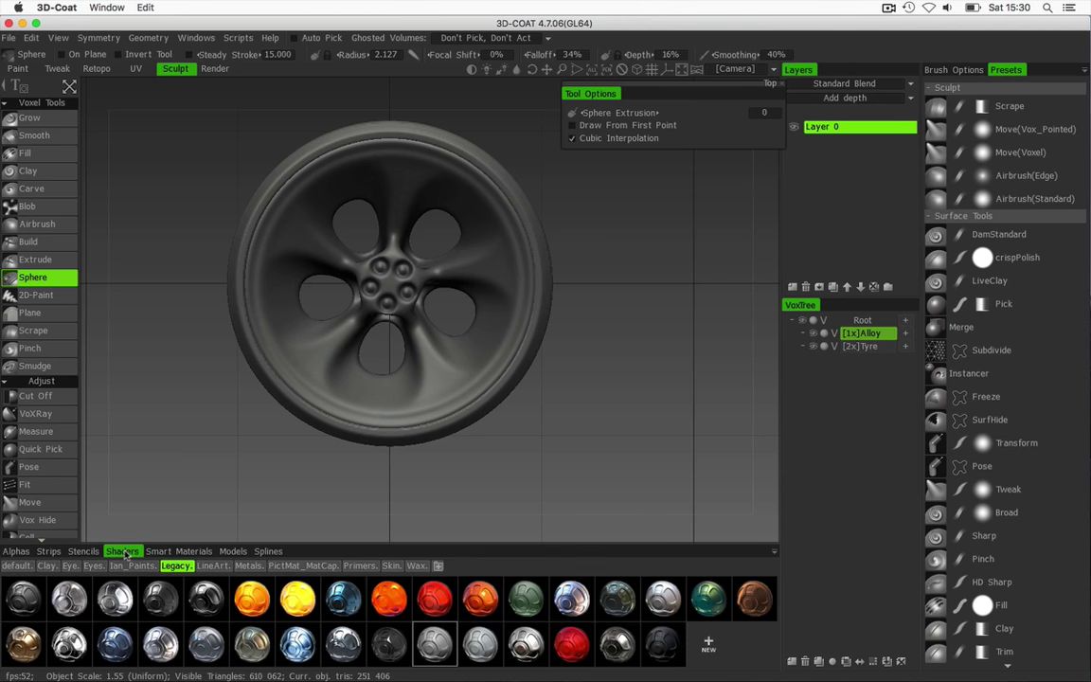
{"action": "left_click", "coordinate": [162, 607]}
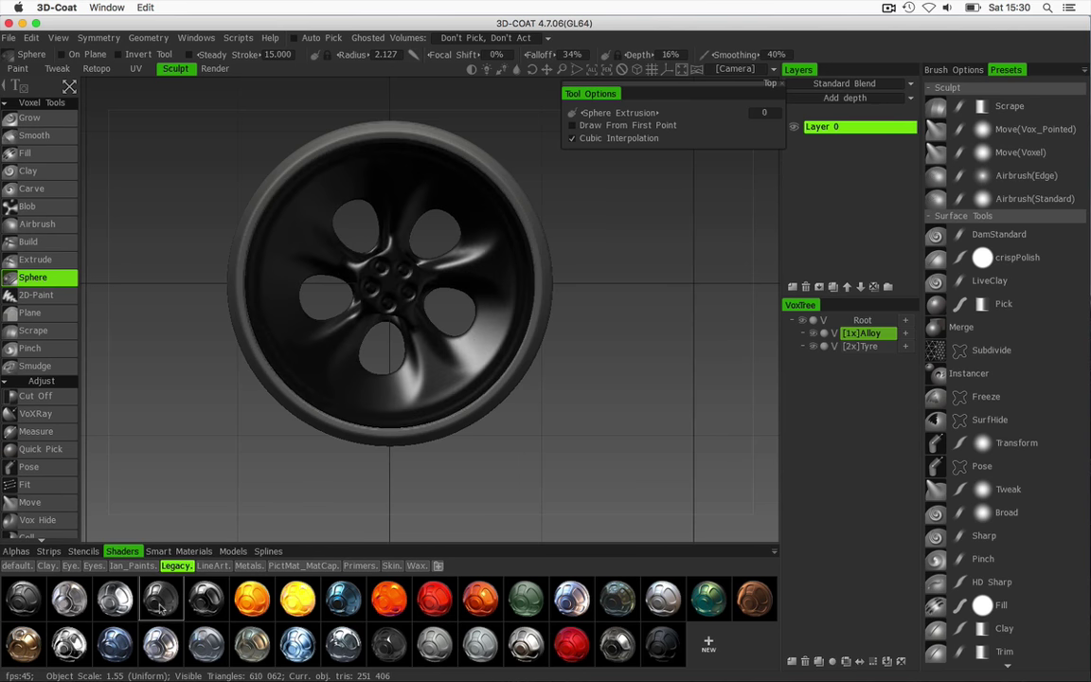
{"action": "left_click", "coordinate": [29, 606]}
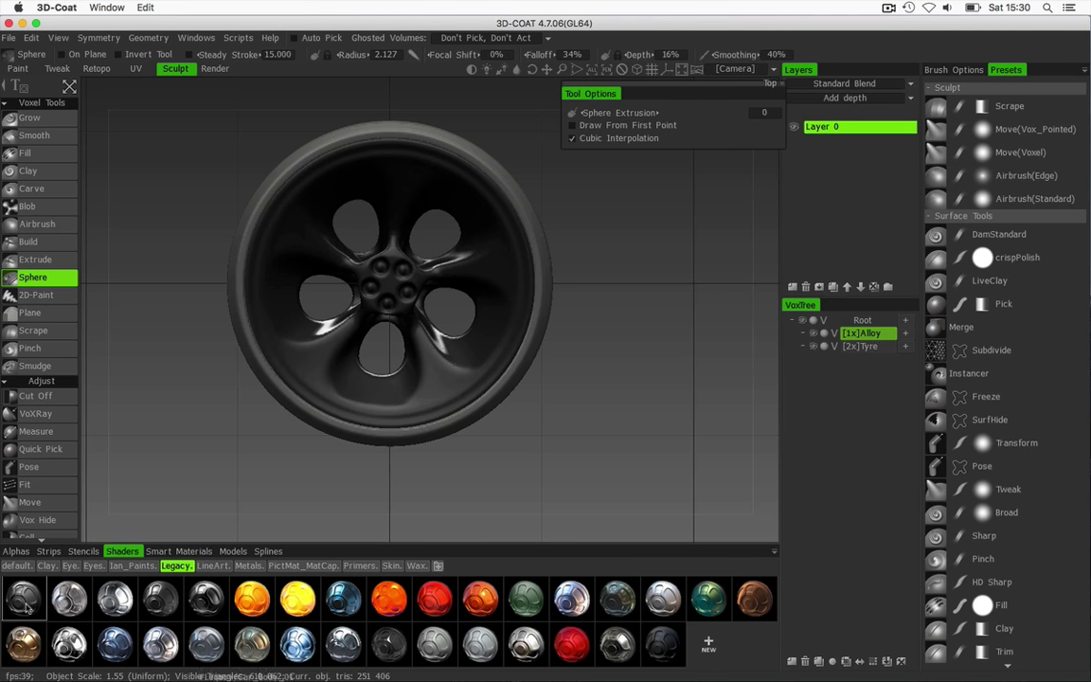
{"action": "mouse_move", "coordinate": [255, 438]}
{"action": "left_mouse_down"}
{"action": "mouse_move", "coordinate": [254, 472]}
{"action": "mouse_move", "coordinate": [274, 322]}
{"action": "mouse_move", "coordinate": [253, 429]}
{"action": "mouse_move", "coordinate": [233, 381]}
{"action": "left_mouse_up"}
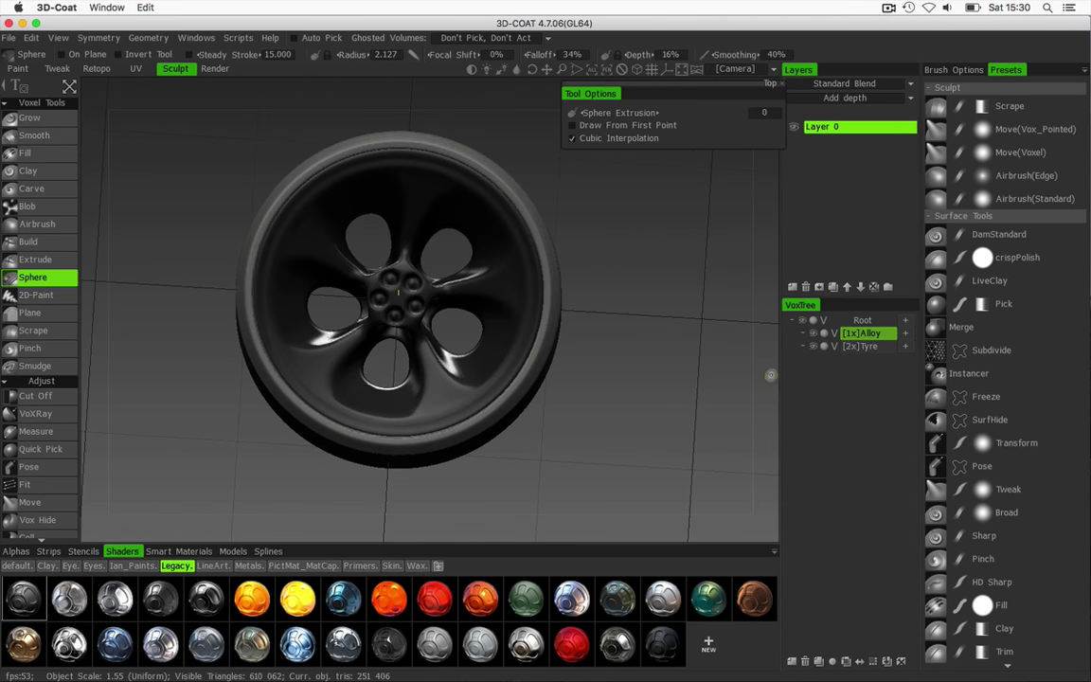
- Apply the dark rubber-like shader at the end of the Legacy set to the Tyre volume
{"action": "left_click", "coordinate": [853, 346]}
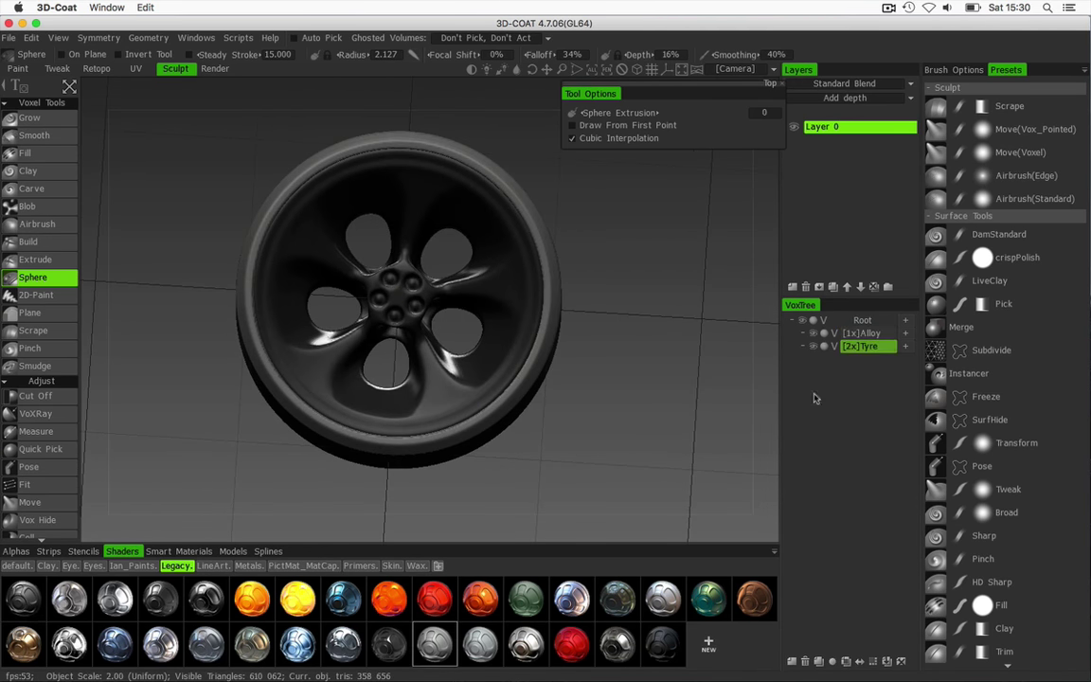
{"action": "left_click", "coordinate": [663, 644]}
{"action": "left_click_drag", "start_coordinate": [541, 291], "coordinate": [612, 321]}
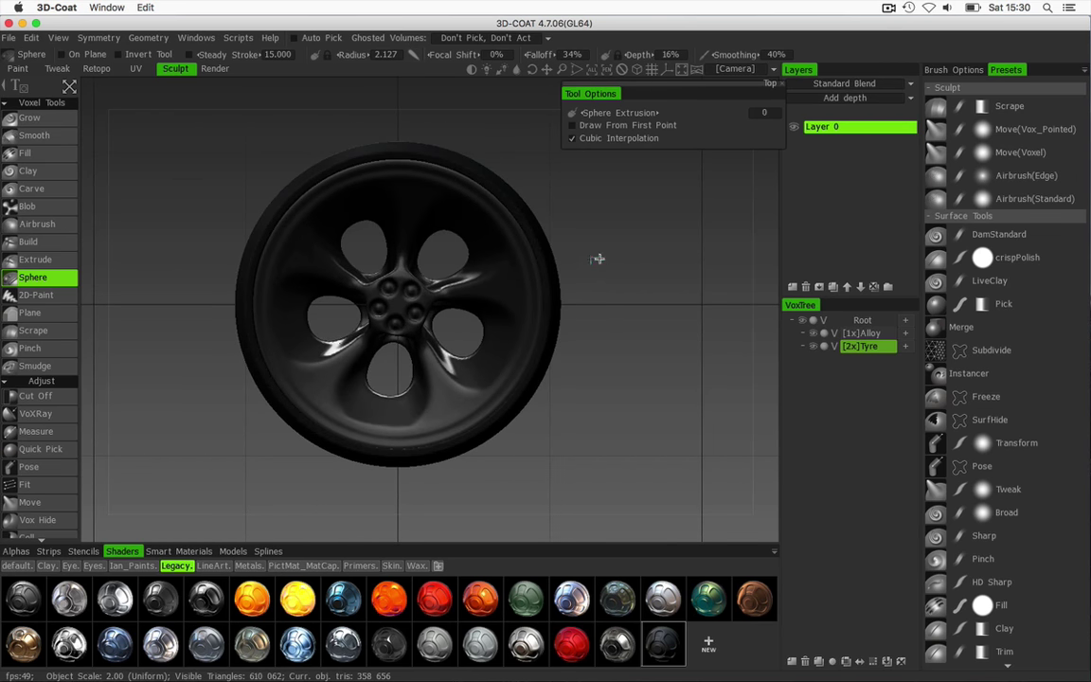
{"action": "right_click_drag", "start_coordinate": [600, 259], "coordinate": [631, 264]}
{"action": "middle_click_drag", "start_coordinate": [631, 264], "coordinate": [634, 290]}
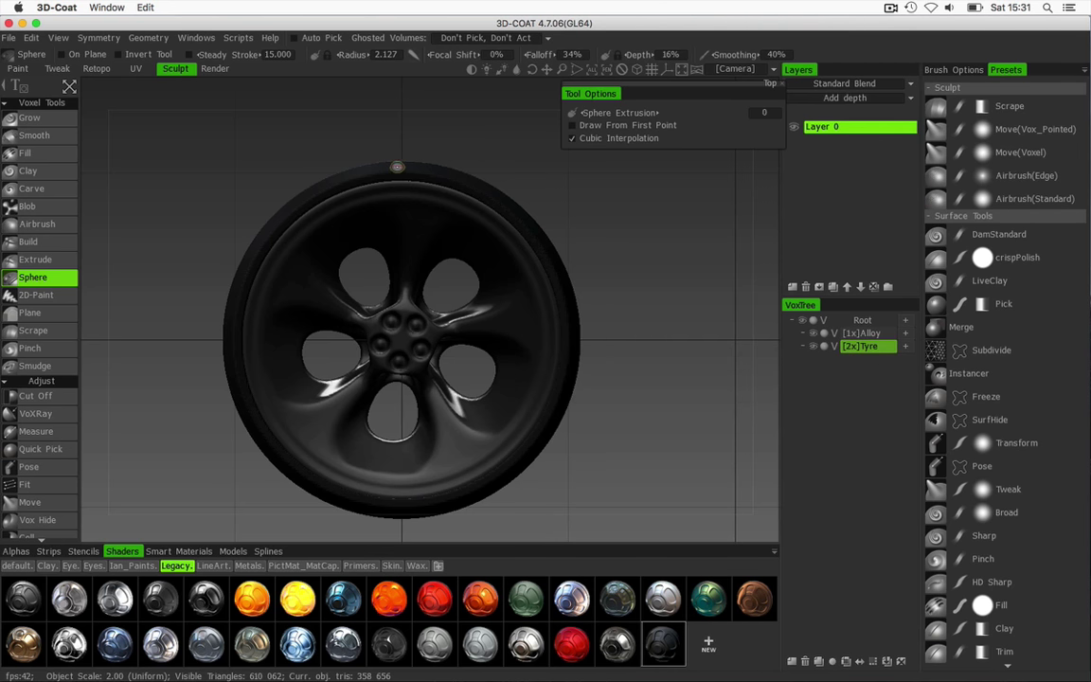
- Set the Tyre volume's symmetry to Radial Symmetry around the Y axis with a radial order of 12
{"action": "key", "text": "s"}
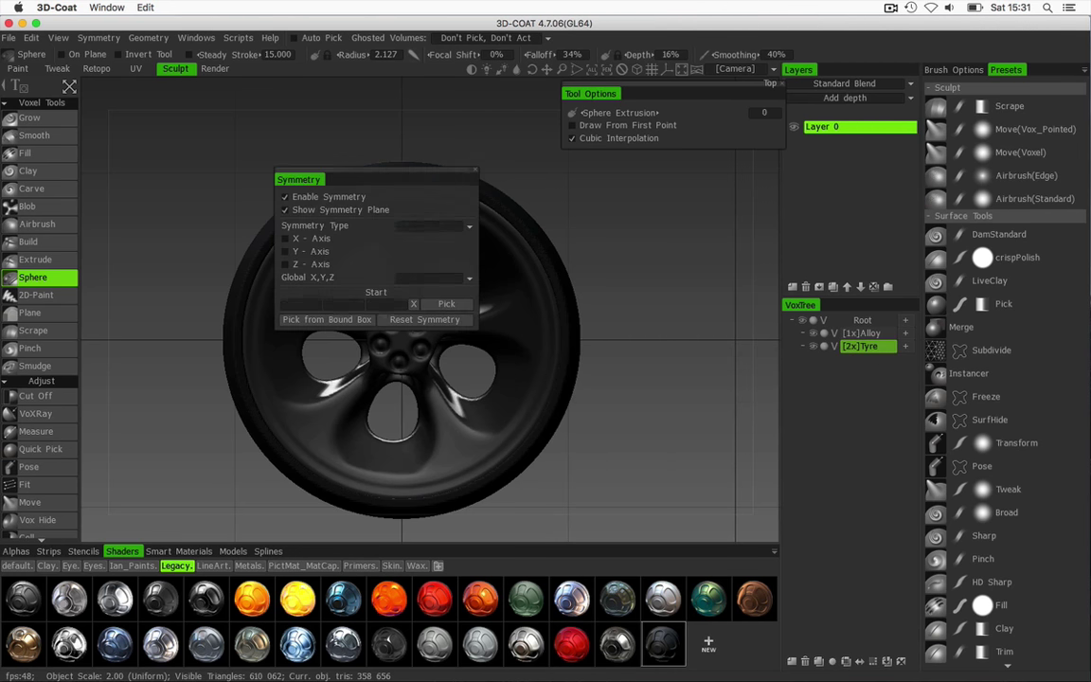
{"action": "left_click", "coordinate": [428, 227]}
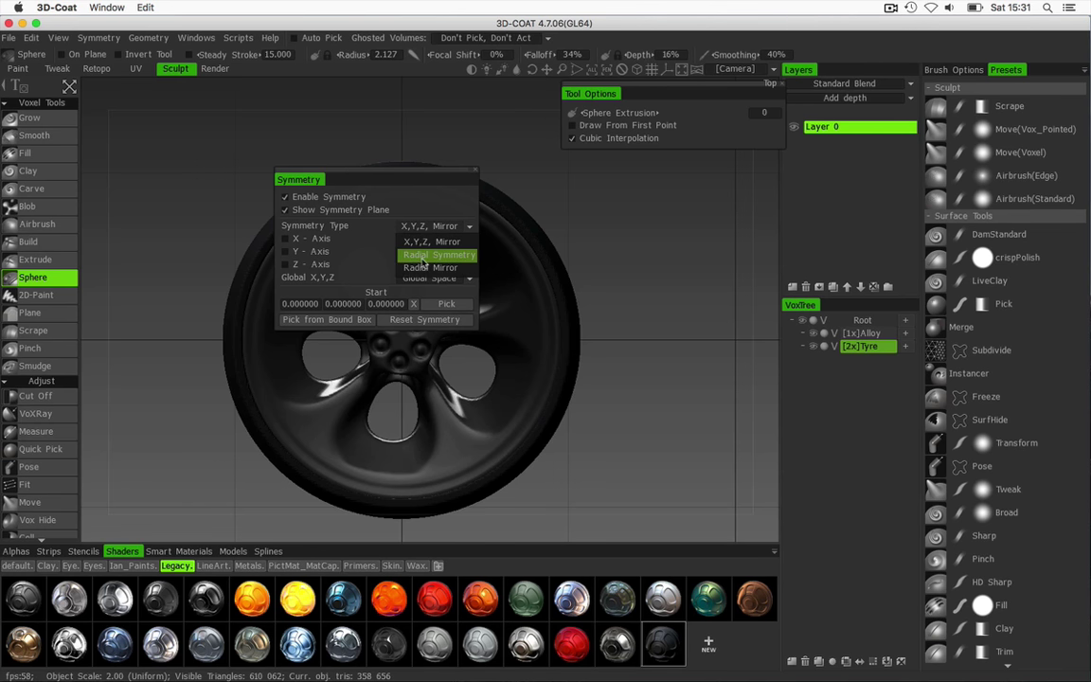
{"action": "left_click", "coordinate": [423, 256]}
{"action": "left_click", "coordinate": [408, 239]}
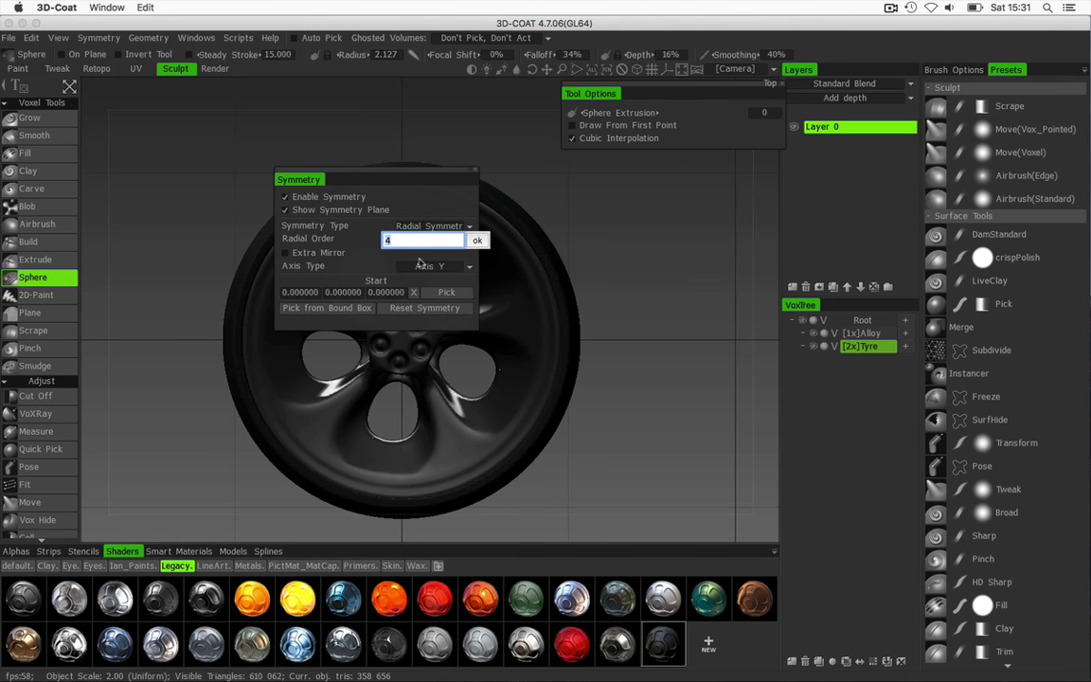
{"action": "type", "text": "12"}
{"action": "left_click", "coordinate": [478, 243]}
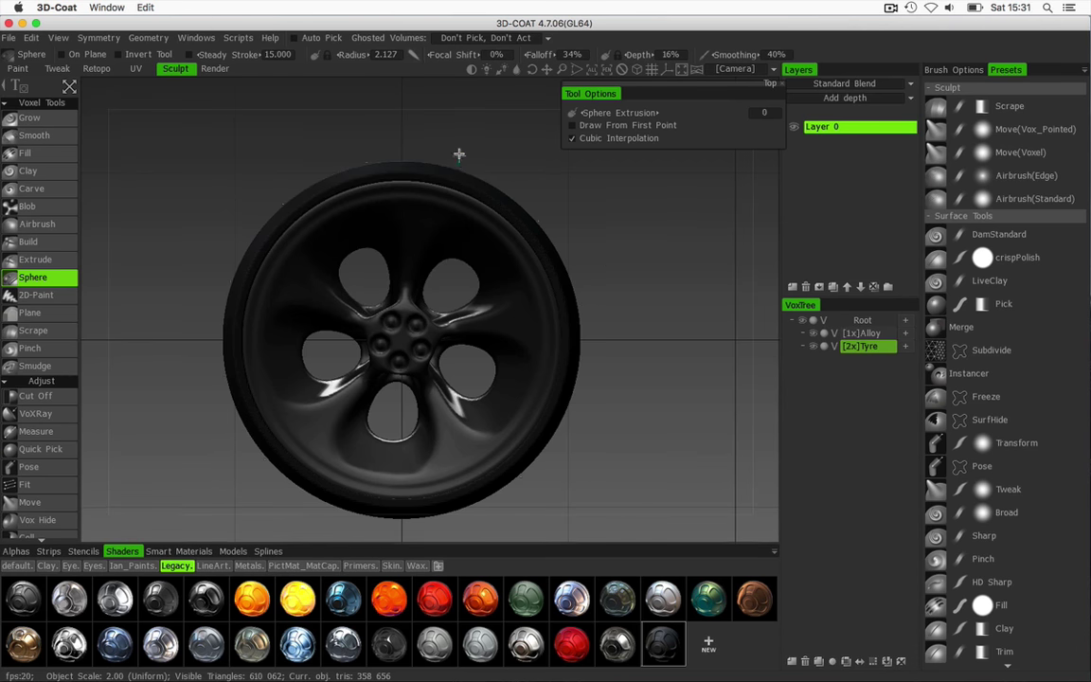
- Extrude short radial marks along the tyre's outer edge with a brush radius of 2.127 and 54% depth
{"action": "left_click_drag", "start_coordinate": [459, 153], "coordinate": [458, 175]}
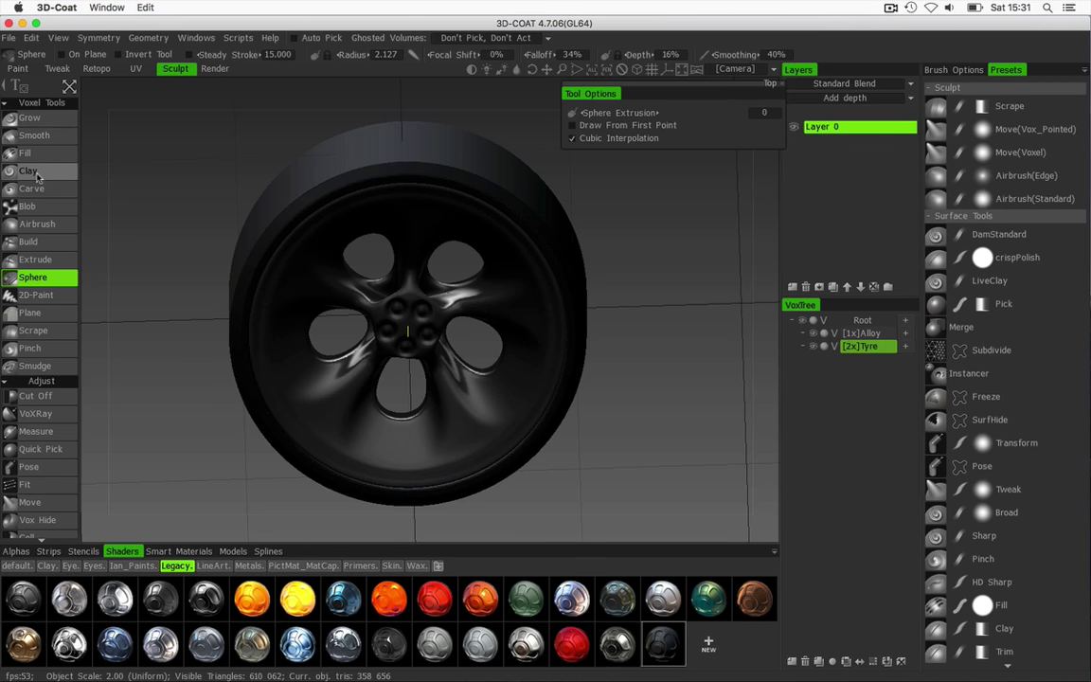
{"action": "left_click", "coordinate": [38, 259]}
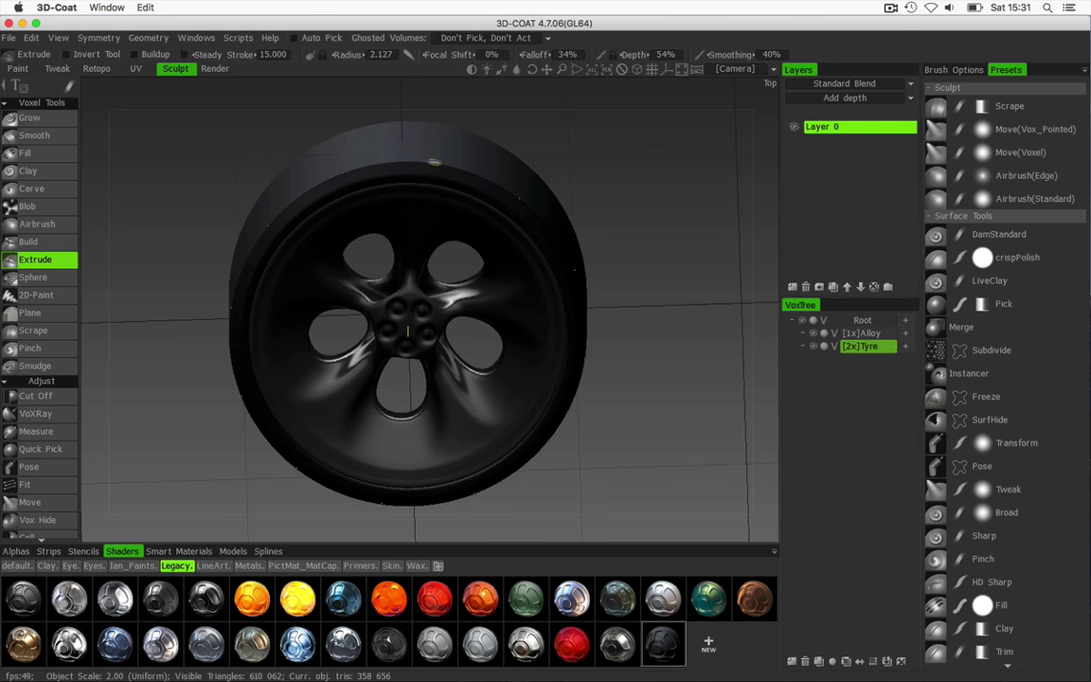
{"action": "left_click_drag", "start_coordinate": [418, 168], "coordinate": [439, 161]}
{"action": "left_click", "coordinate": [415, 166]}
{"action": "left_click", "coordinate": [413, 168]}
{"action": "mouse_move", "coordinate": [629, 209]}
{"action": "left_mouse_down"}
{"action": "mouse_move", "coordinate": [622, 158]}
{"action": "mouse_move", "coordinate": [623, 177]}
{"action": "mouse_move", "coordinate": [631, 166]}
{"action": "mouse_move", "coordinate": [639, 183]}
{"action": "mouse_move", "coordinate": [631, 170]}
{"action": "mouse_move", "coordinate": [621, 191]}
{"action": "left_mouse_up"}
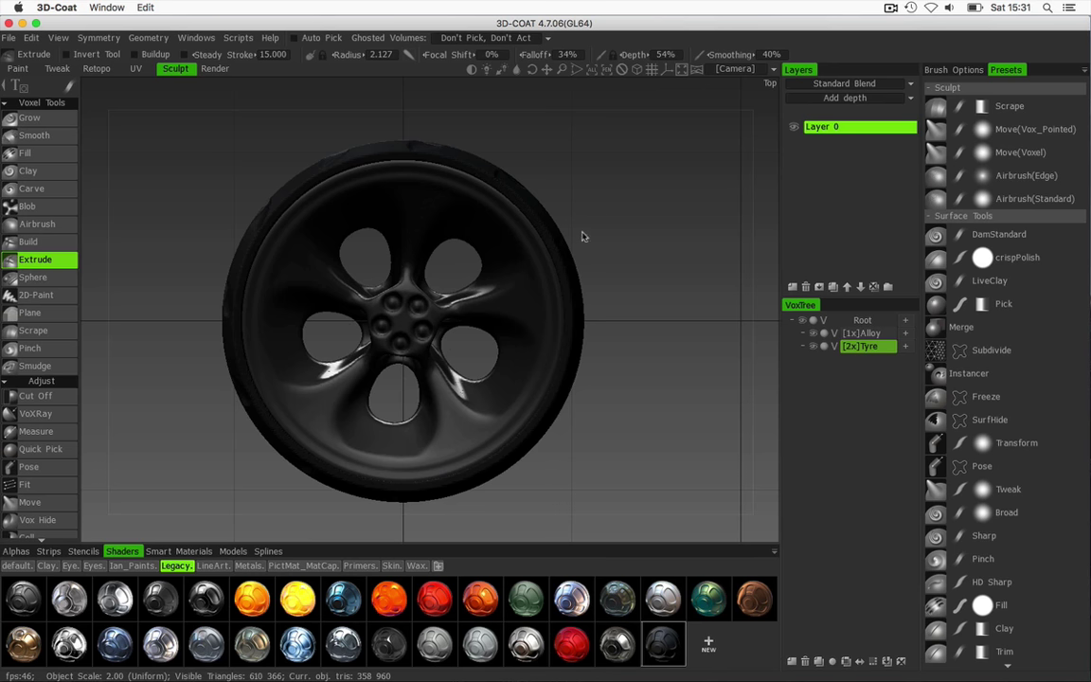
- Try the dark chrome-like shader second from last in the Legacy set on the Alloy volume
{"action": "left_click", "coordinate": [871, 333]}
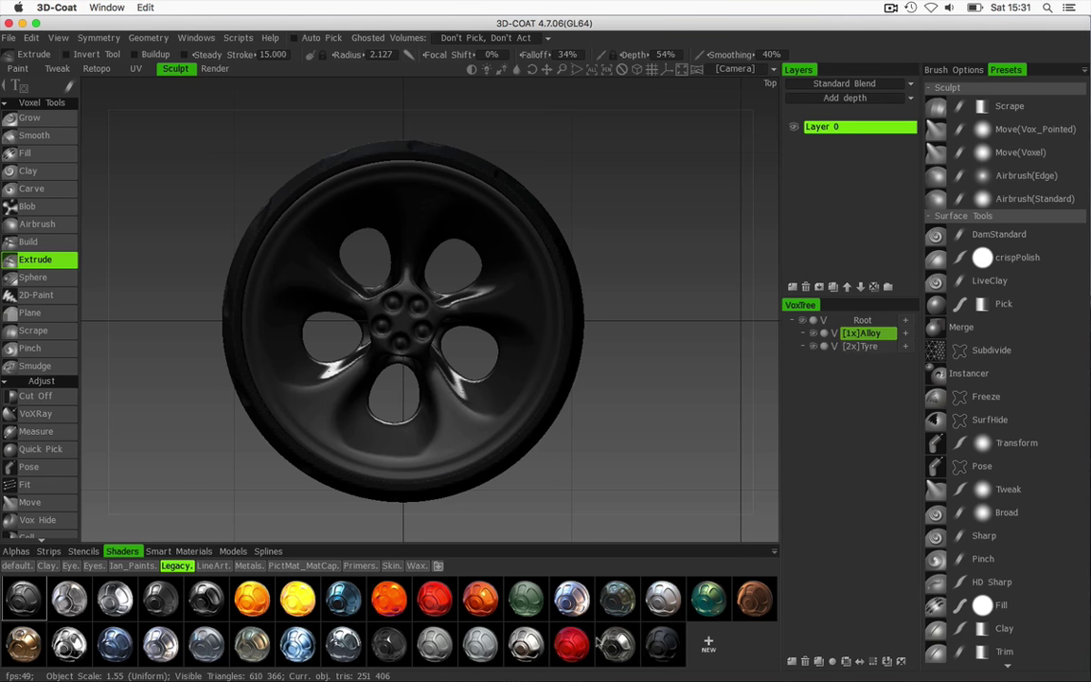
{"action": "left_click", "coordinate": [616, 646]}
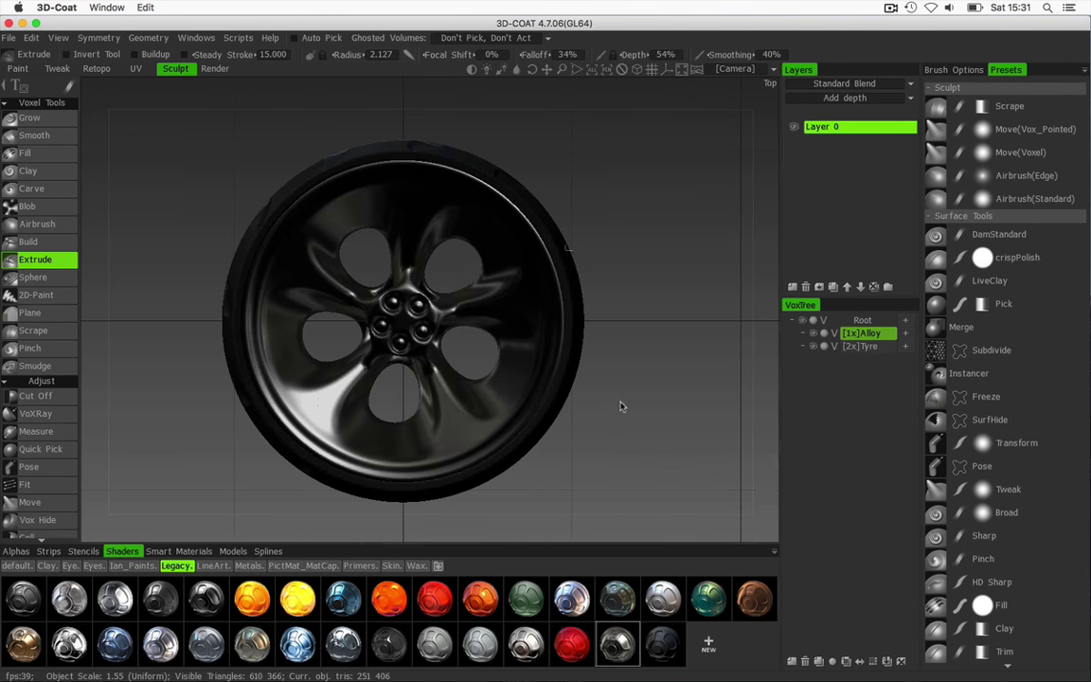
{"action": "mouse_move", "coordinate": [620, 407]}
{"action": "left_mouse_down"}
{"action": "mouse_move", "coordinate": [645, 303]}
{"action": "mouse_move", "coordinate": [616, 273]}
{"action": "mouse_move", "coordinate": [530, 372]}
{"action": "mouse_move", "coordinate": [638, 320]}
{"action": "mouse_move", "coordinate": [622, 414]}
{"action": "left_mouse_up"}
{"action": "middle_click_drag", "start_coordinate": [610, 204], "coordinate": [606, 176]}
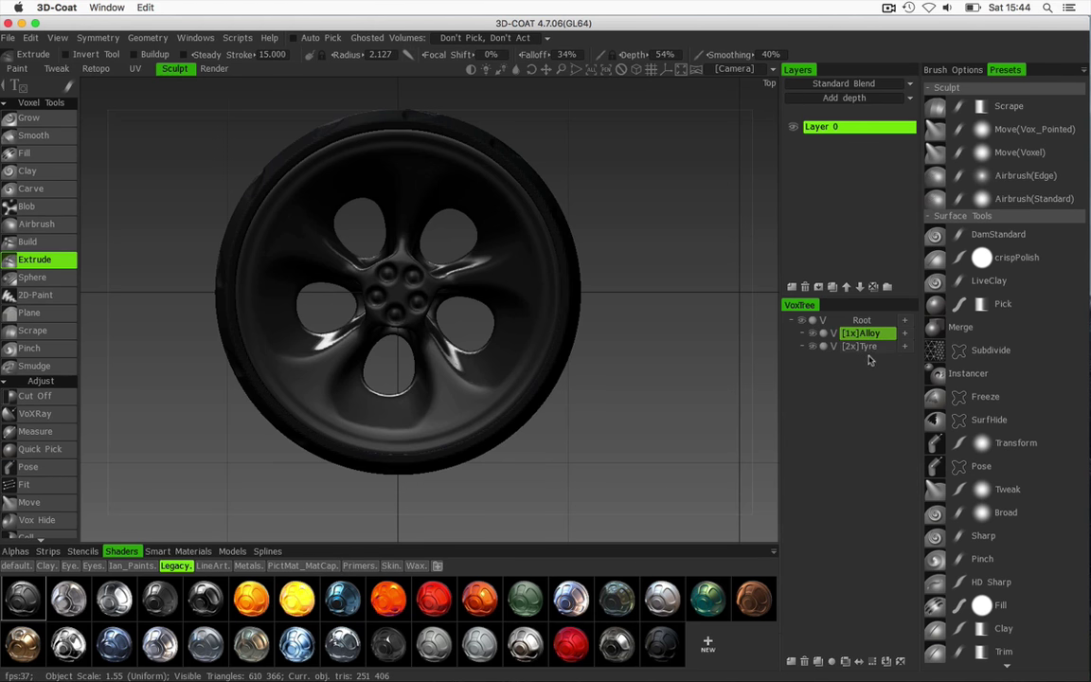
- Change the parent of the Alloy volume to Tyre so that it becomes the tyre's child
{"action": "left_click_drag", "start_coordinate": [780, 390], "coordinate": [747, 387]}
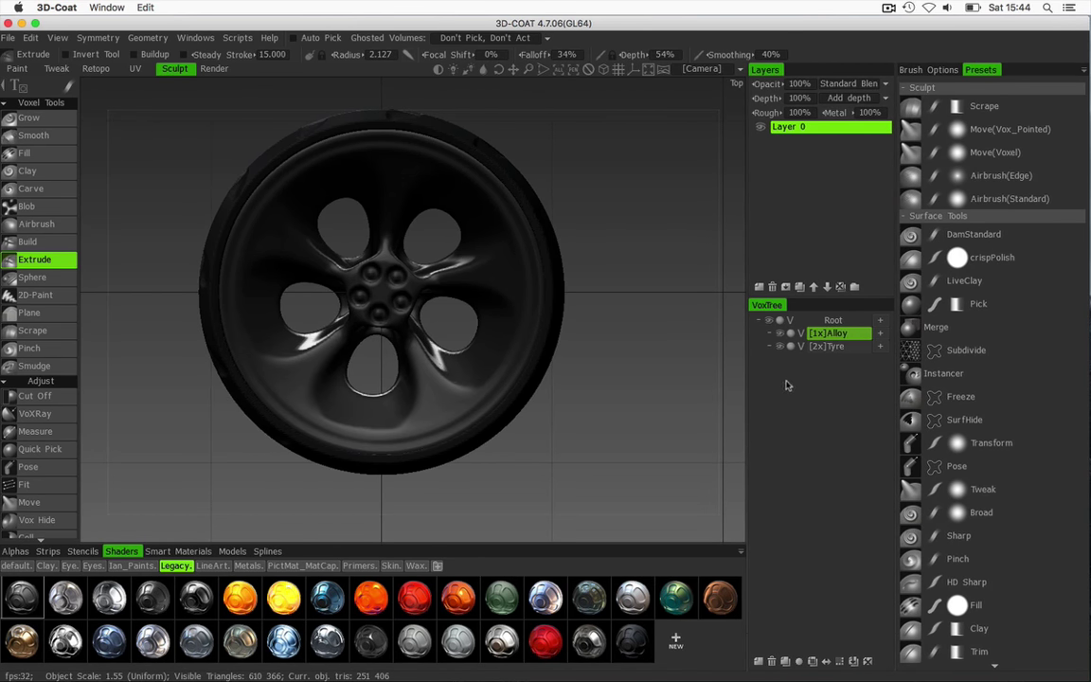
{"action": "left_click", "coordinate": [839, 334]}
{"action": "right_click", "coordinate": [849, 338]}
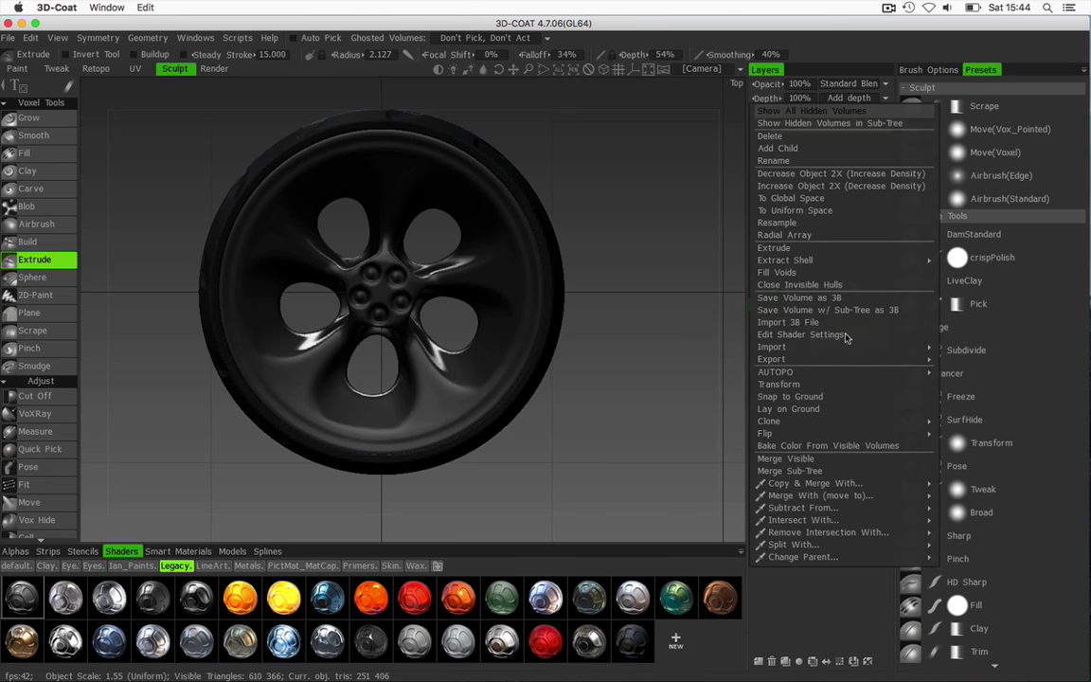
{"action": "mouse_move", "coordinate": [787, 561]}
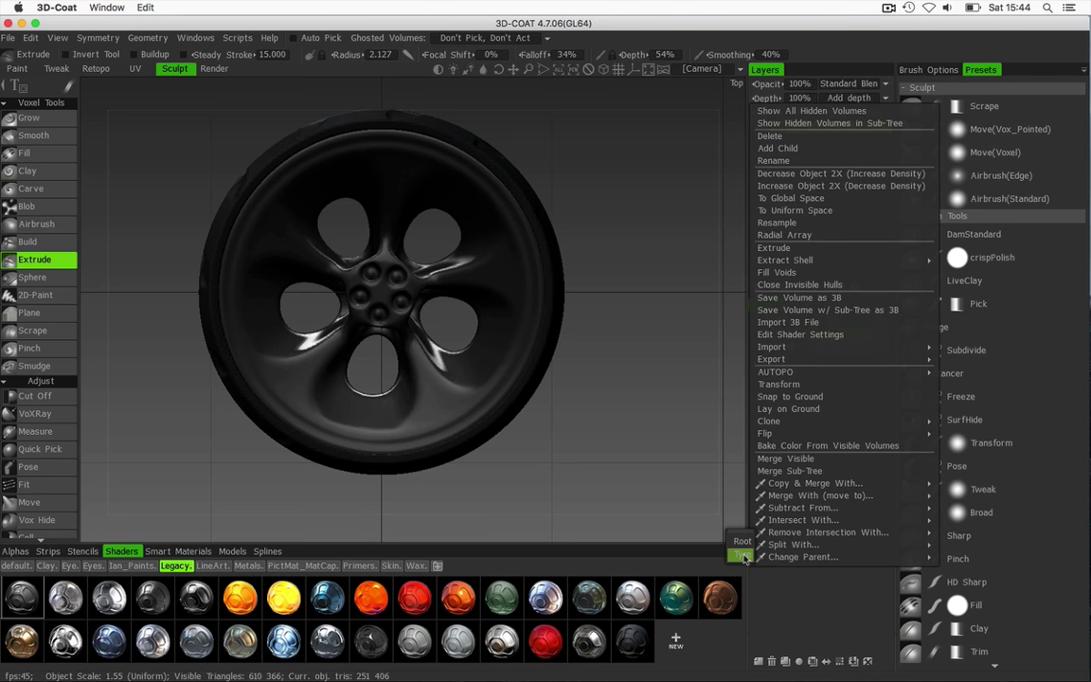
{"action": "left_click", "coordinate": [743, 555]}
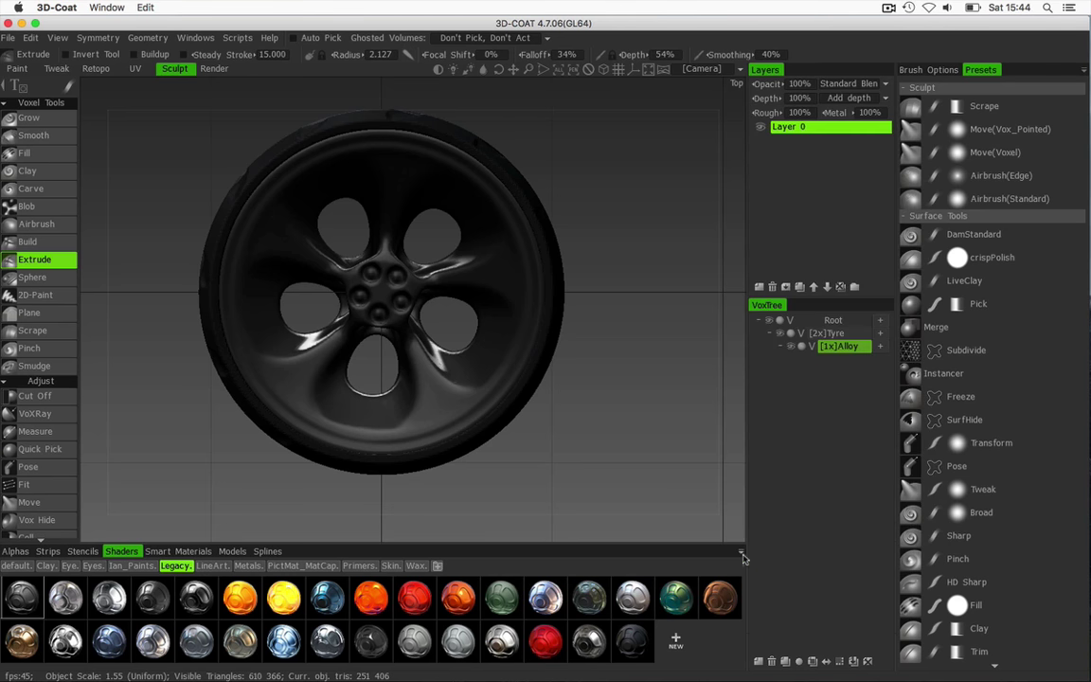
- Convert the Tyre and its child Alloy from voxel to surface mode with reduced triangle counts
{"action": "left_click", "coordinate": [838, 348]}
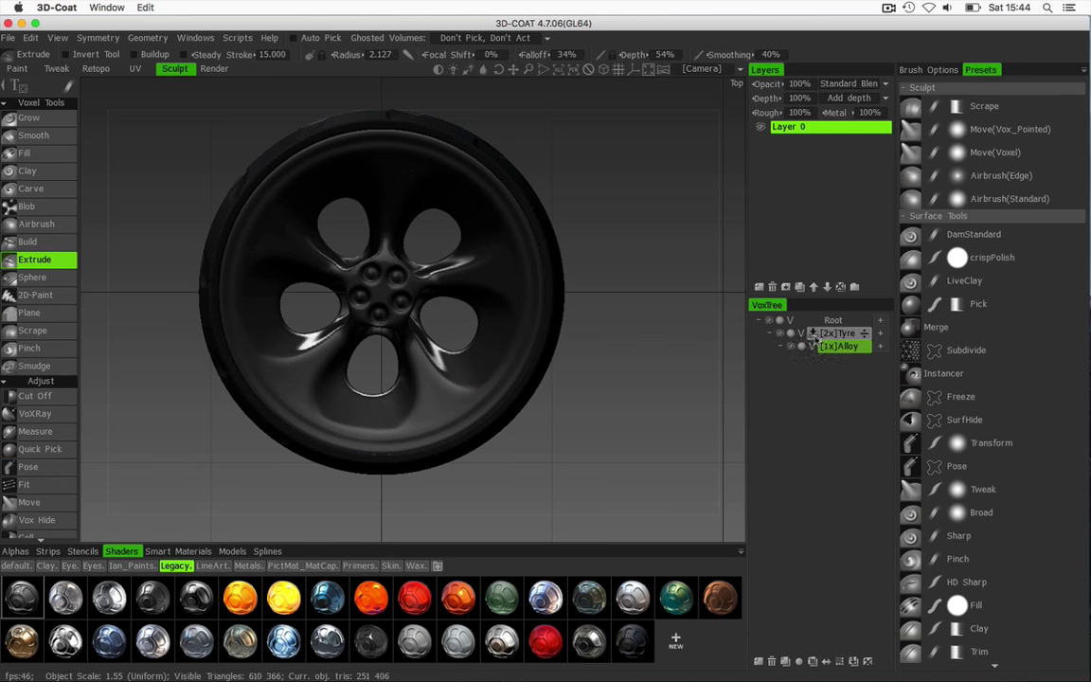
{"action": "mouse_move", "coordinate": [813, 338]}
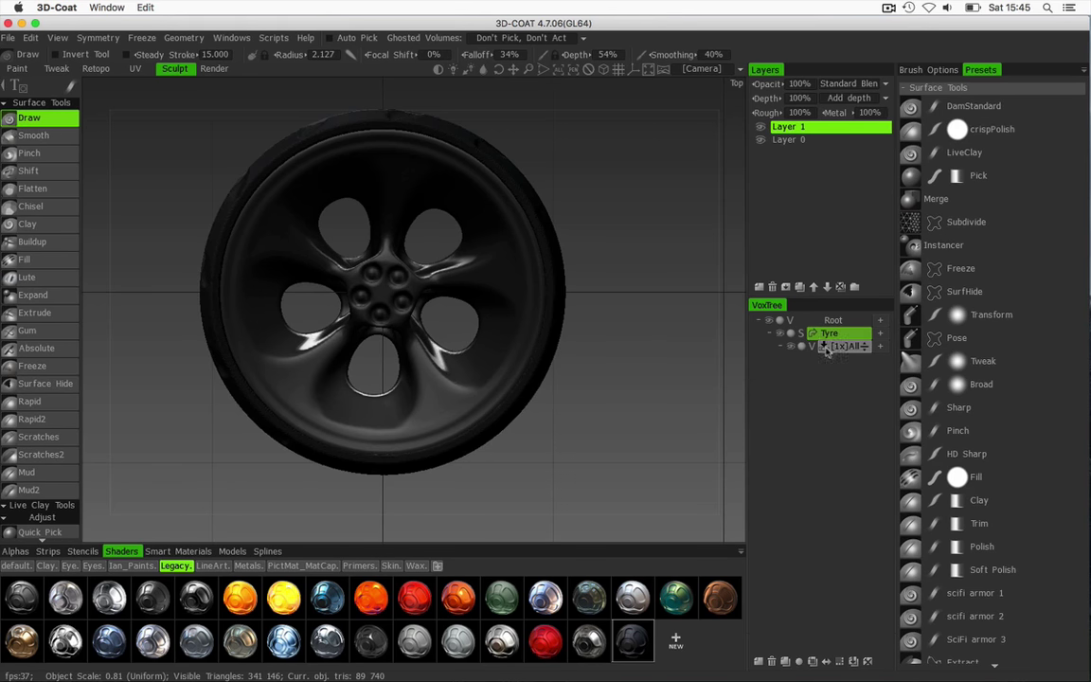
{"action": "left_click", "coordinate": [823, 348]}
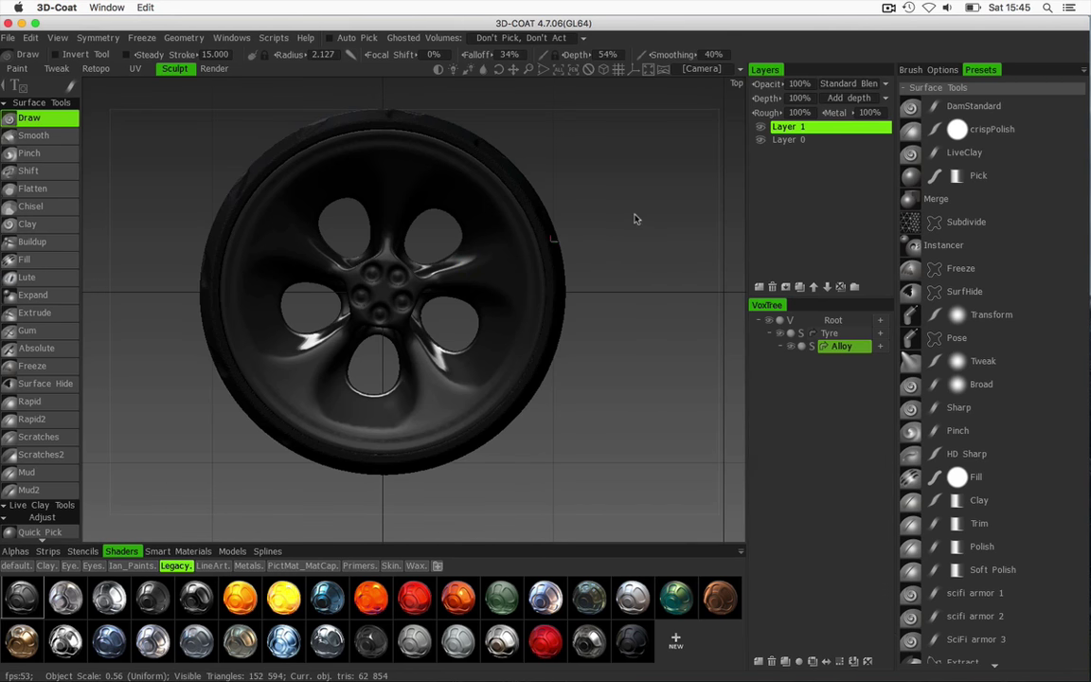
- Clone the Tyre volume together with its Alloy child as an instance
{"action": "right_click_drag", "start_coordinate": [635, 219], "coordinate": [312, 221]}
{"action": "right_click_drag", "start_coordinate": [484, 228], "coordinate": [395, 235]}
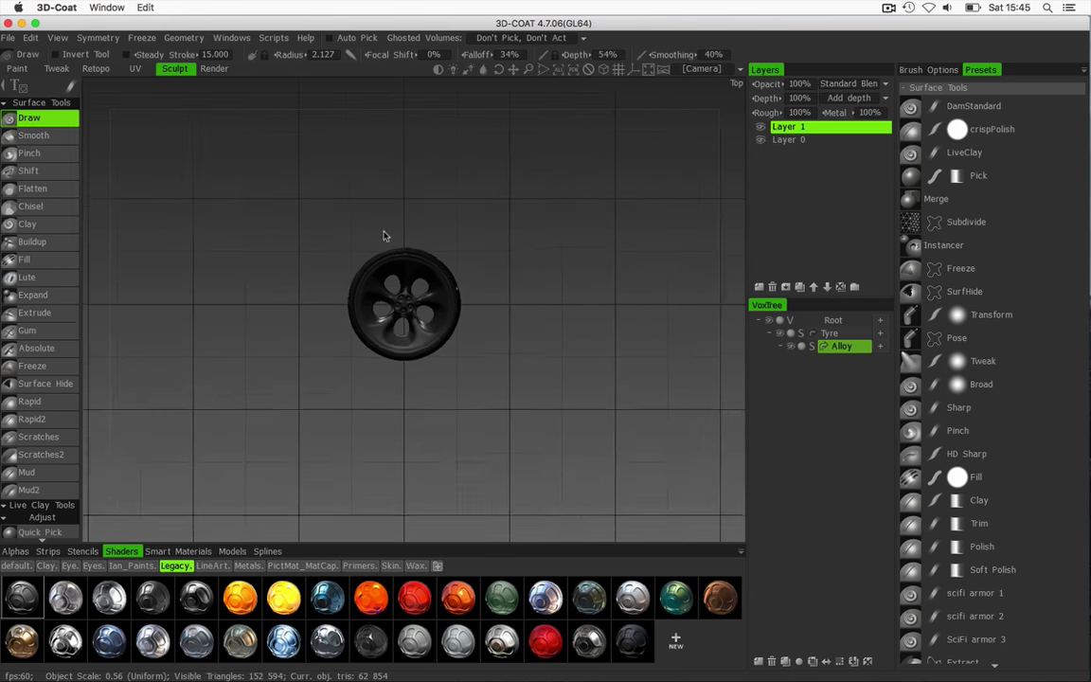
{"action": "scroll", "coordinate": [394, 236], "scroll_direction": "down", "scroll_amount": 5}
{"action": "middle_click_drag", "start_coordinate": [497, 244], "coordinate": [398, 260]}
{"action": "right_click_drag", "start_coordinate": [398, 259], "coordinate": [498, 222]}
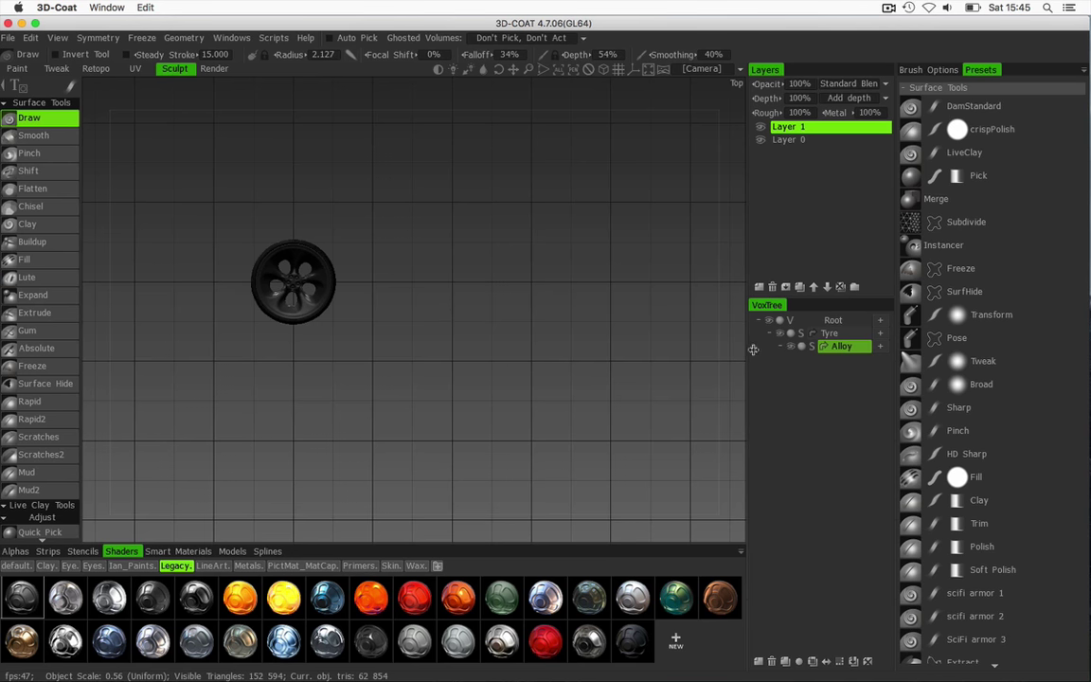
{"action": "left_click", "coordinate": [824, 337]}
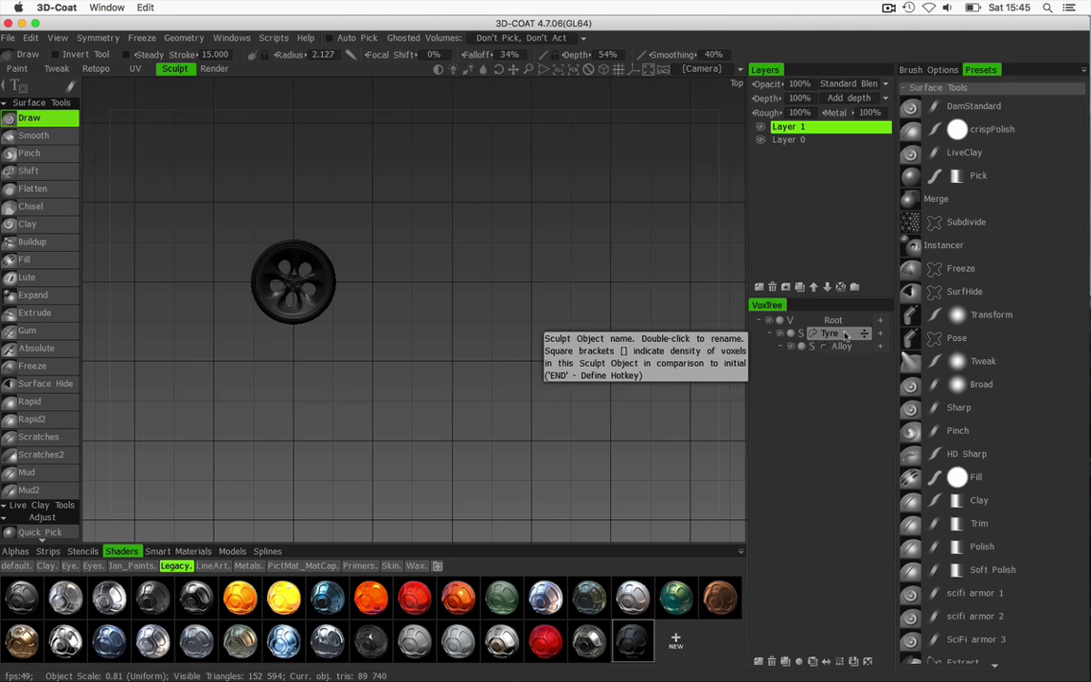
{"action": "right_click", "coordinate": [846, 336]}
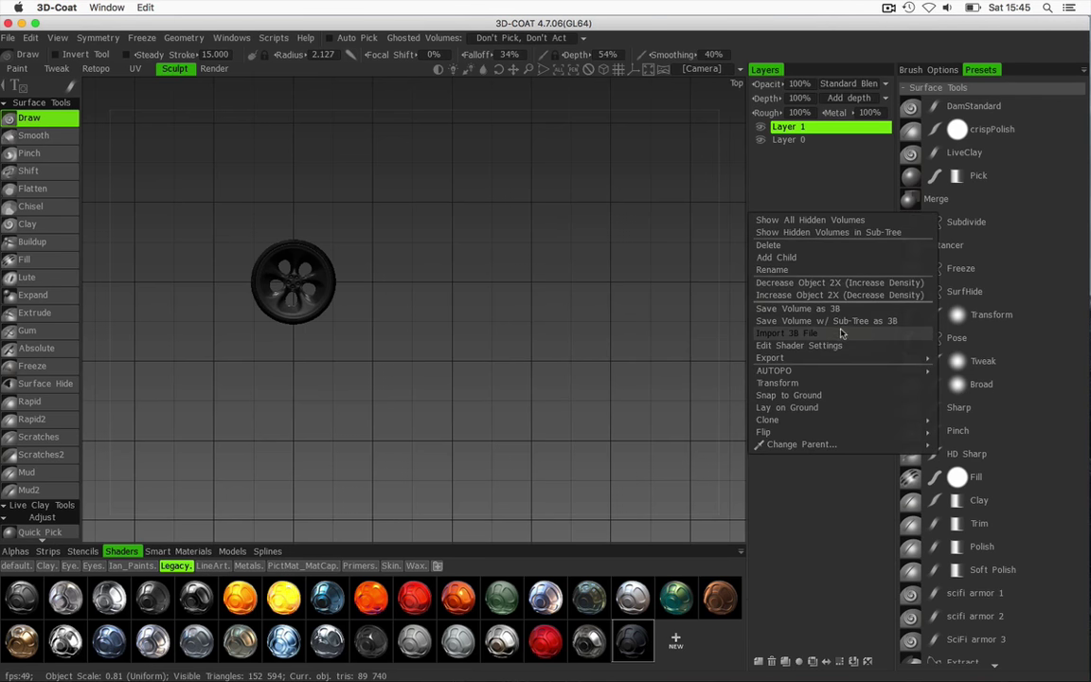
{"action": "mouse_move", "coordinate": [783, 425]}
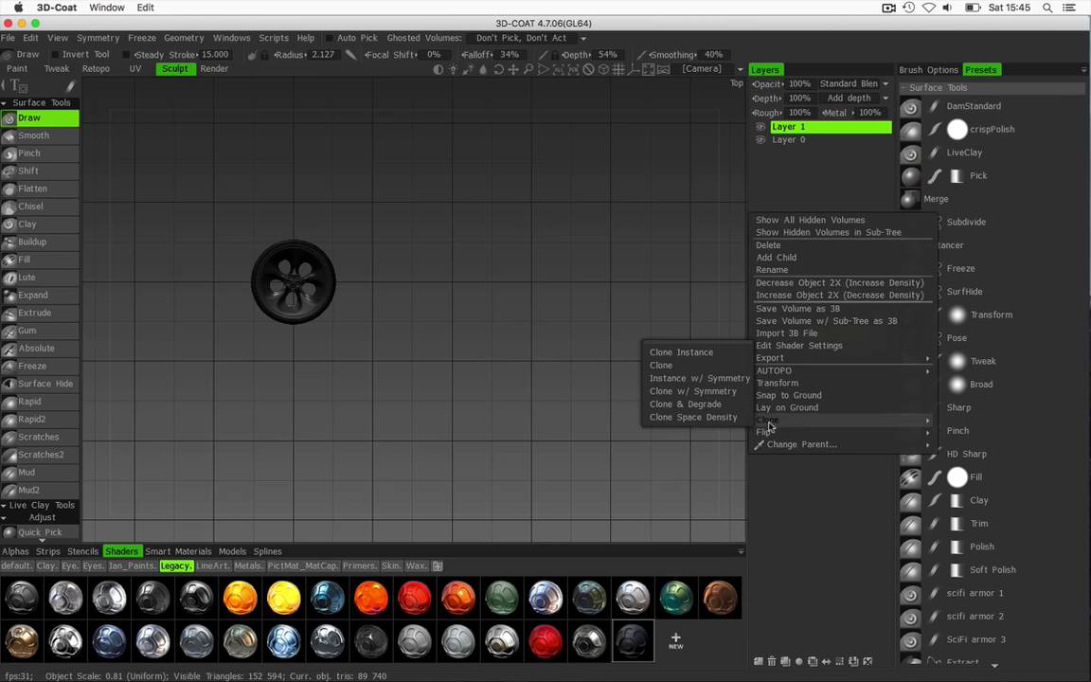
{"action": "left_click", "coordinate": [690, 352]}
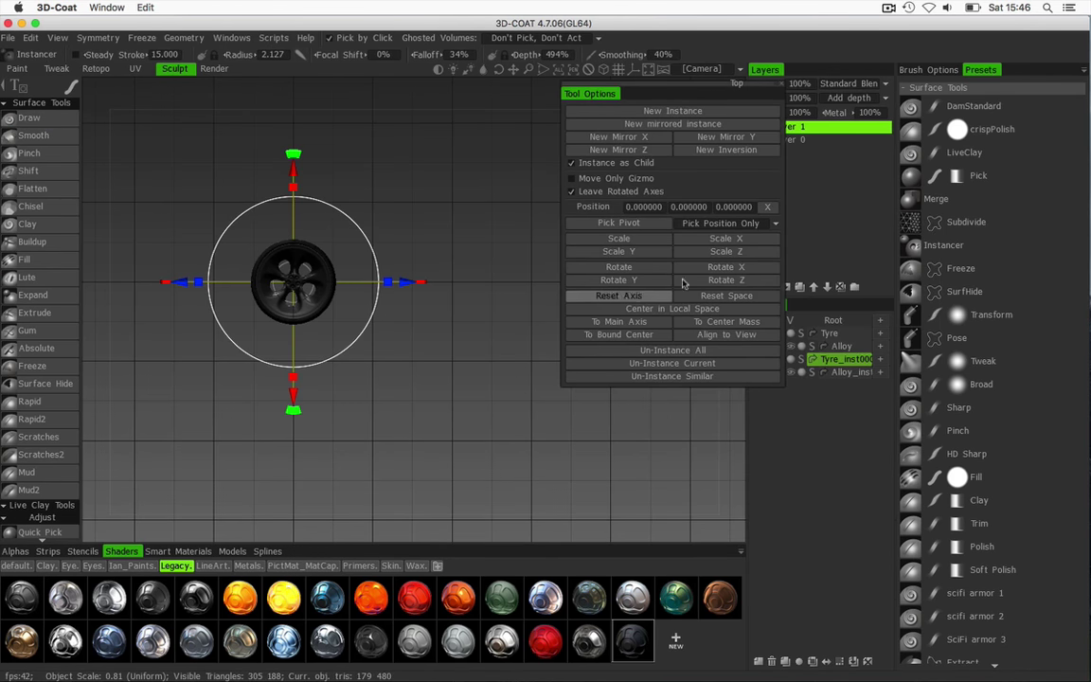
- Move the cloned wheel instance about 404.6 units along the Z axis, away from the original wheel
{"action": "left_click_drag", "start_coordinate": [616, 84], "coordinate": [614, 99]}
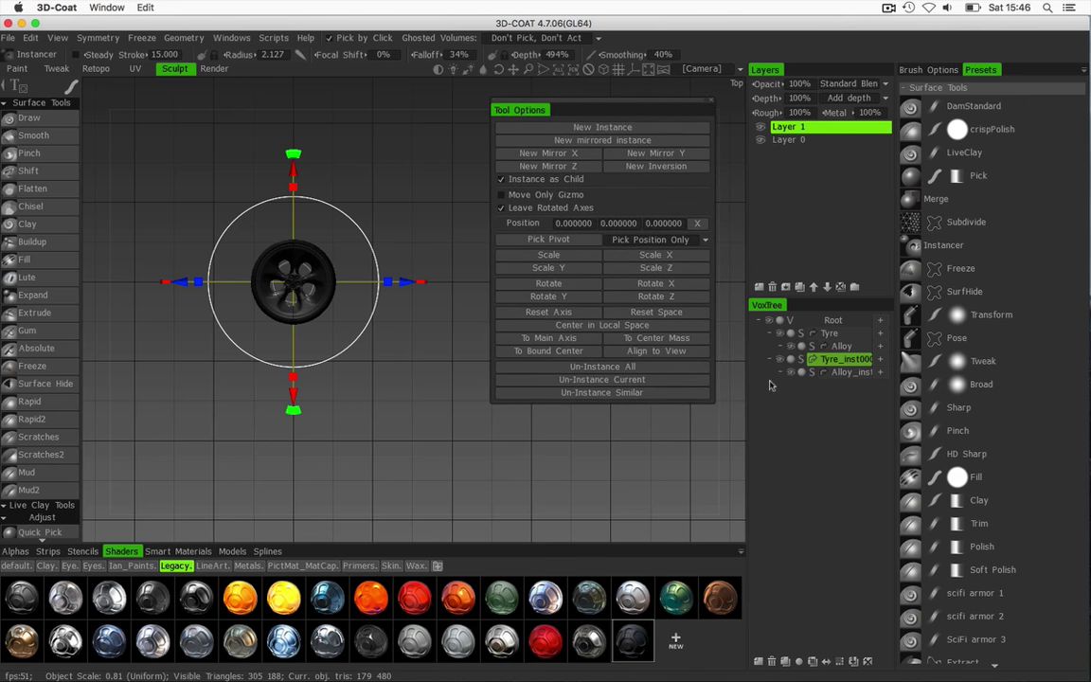
{"action": "left_click", "coordinate": [832, 368]}
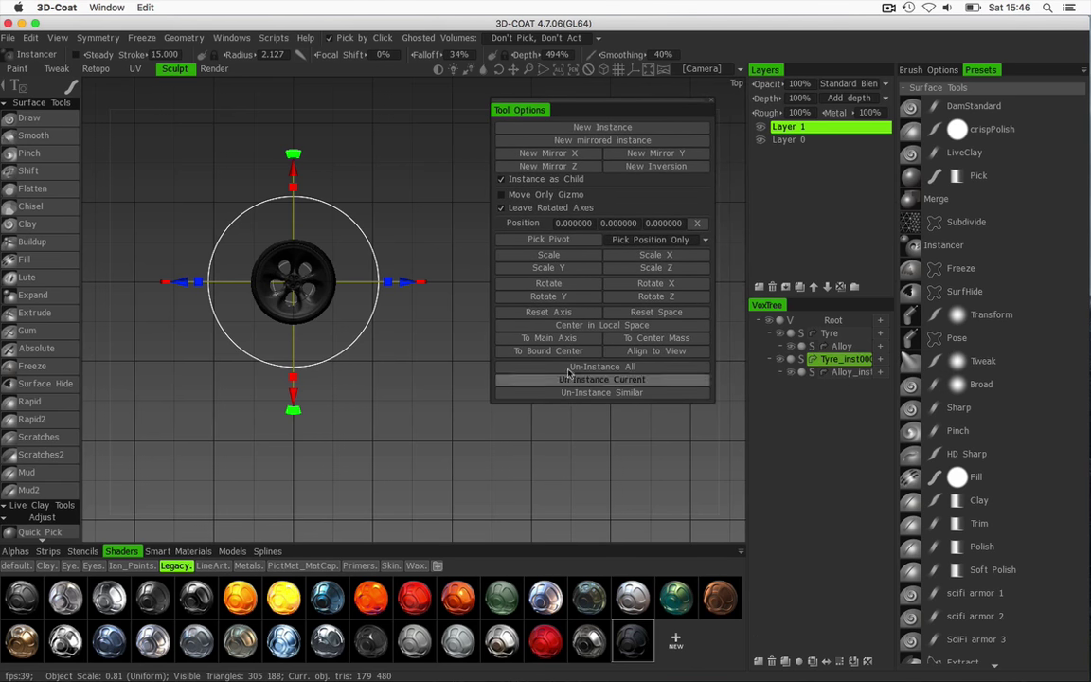
{"action": "left_click_drag", "start_coordinate": [628, 114], "coordinate": [671, 377]}
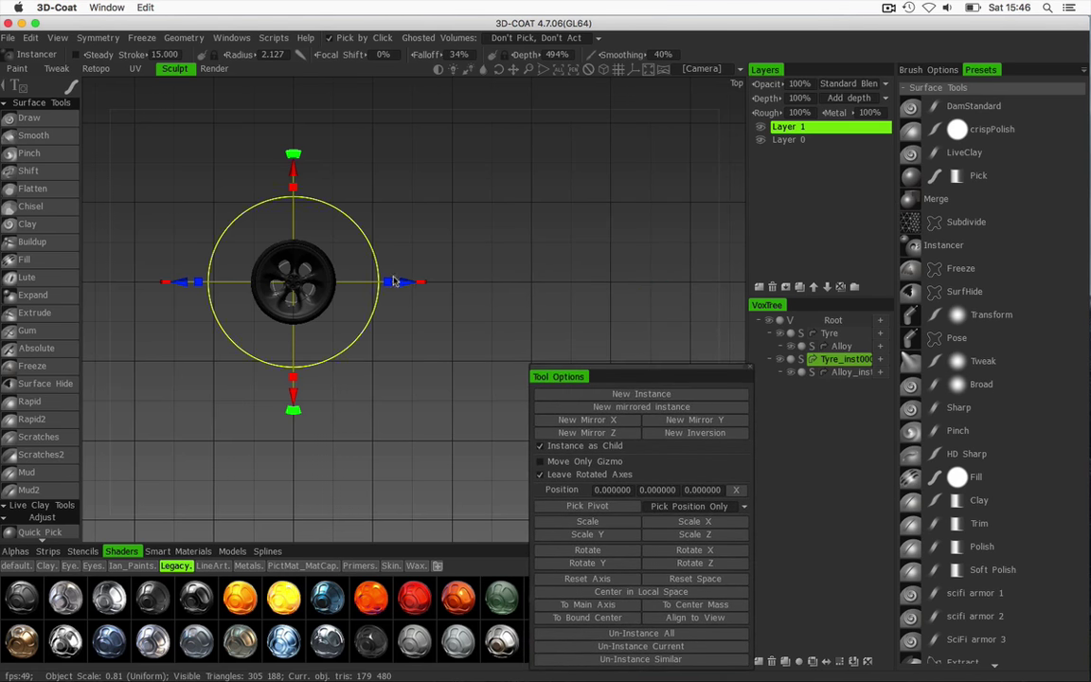
{"action": "left_click_drag", "start_coordinate": [414, 282], "coordinate": [728, 280]}
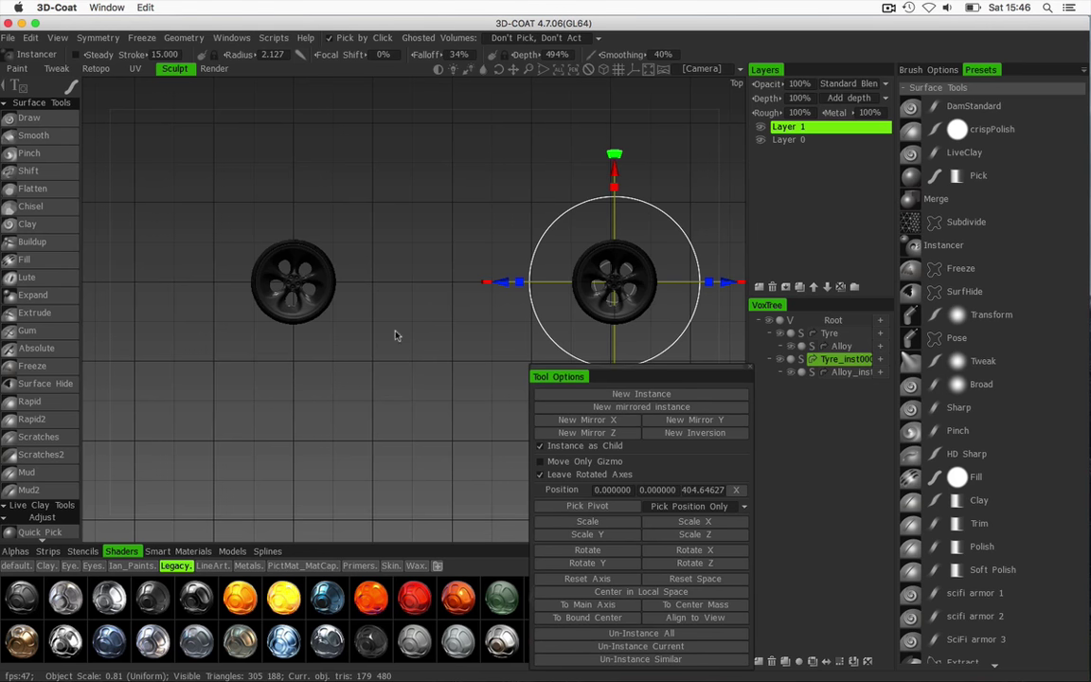
- Try to rotate the original Tyre and its Alloy 90 degrees about the X axis
{"action": "middle_click_drag", "start_coordinate": [288, 383], "coordinate": [387, 246]}
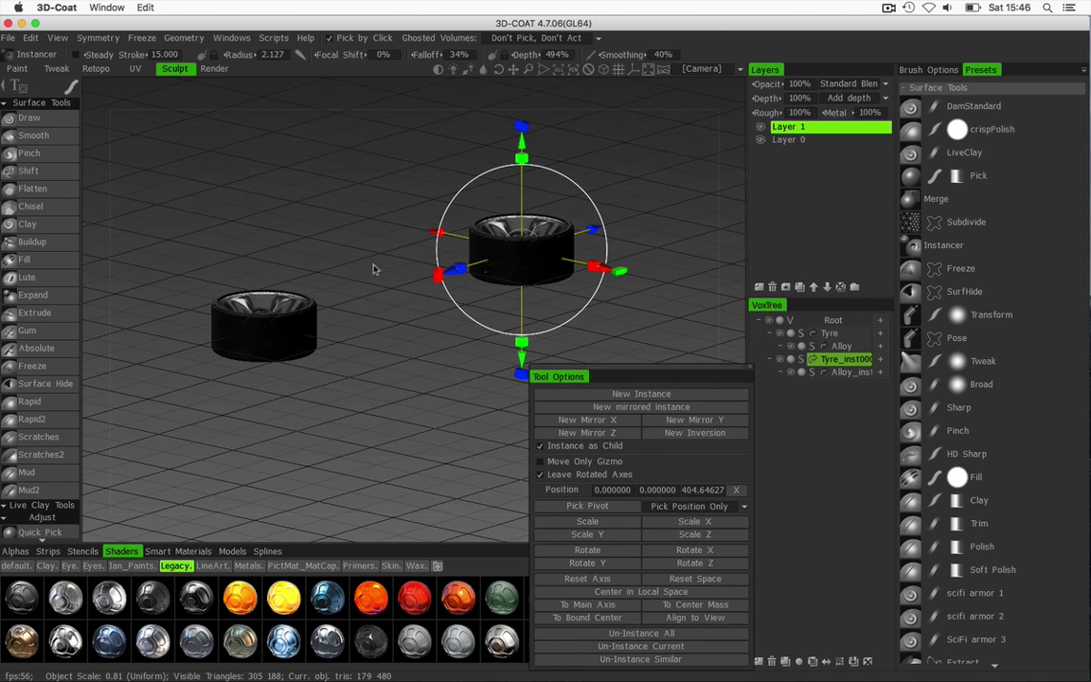
{"action": "left_click", "coordinate": [775, 335]}
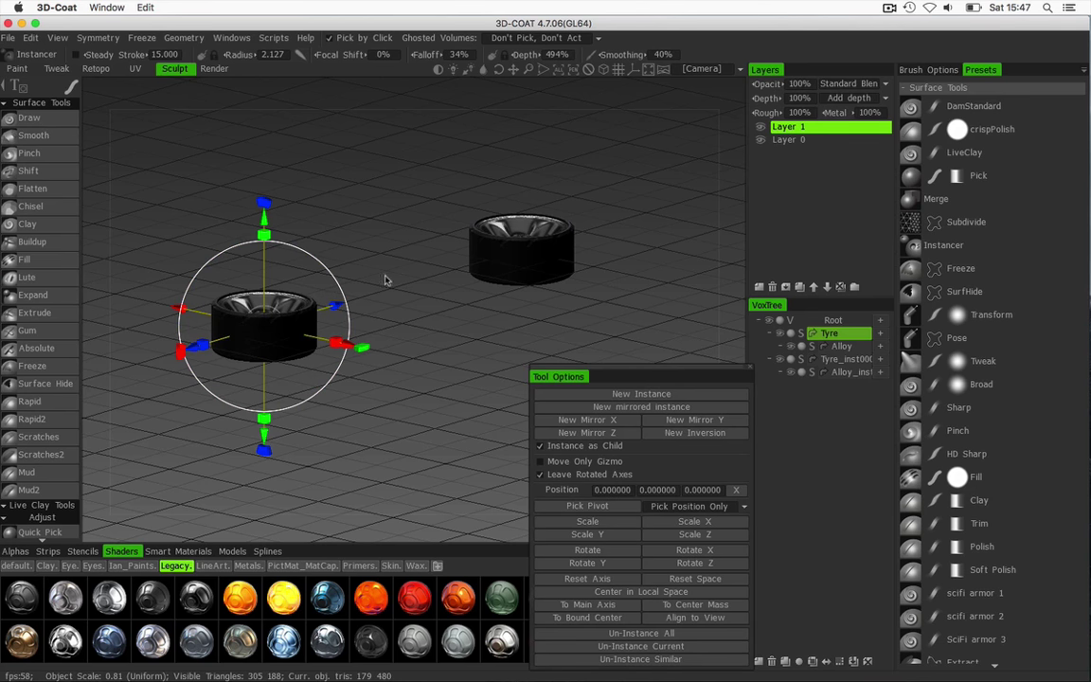
{"action": "mouse_move", "coordinate": [383, 268]}
{"action": "left_mouse_down"}
{"action": "mouse_move", "coordinate": [394, 257]}
{"action": "mouse_move", "coordinate": [387, 266]}
{"action": "left_mouse_up"}
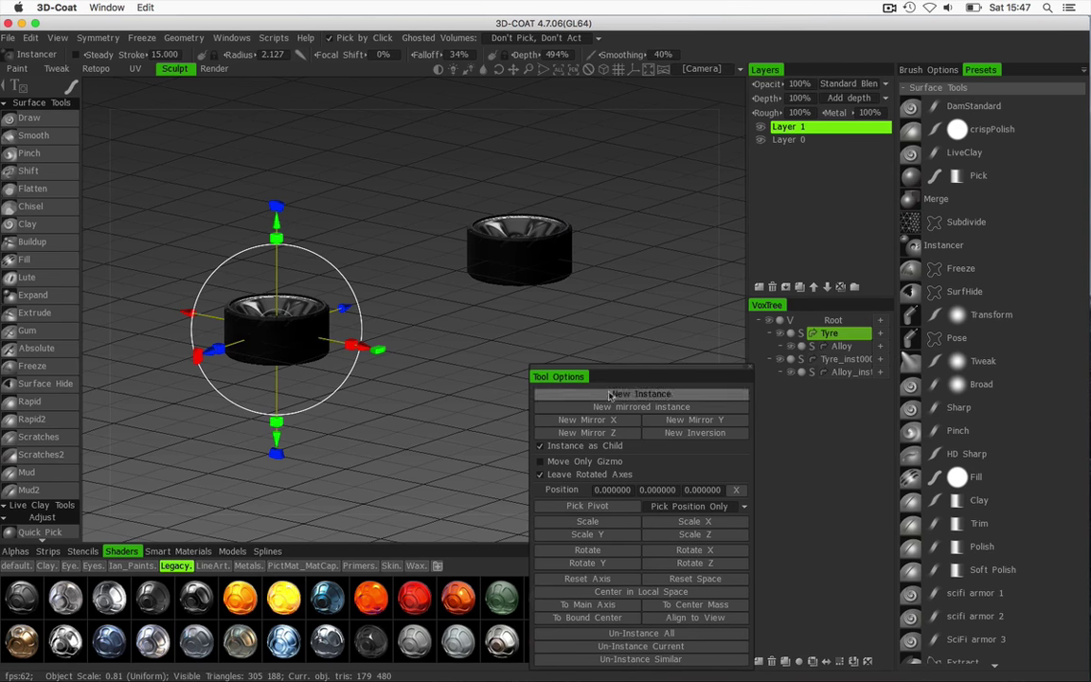
{"action": "left_click_drag", "start_coordinate": [611, 370], "coordinate": [584, 209]}
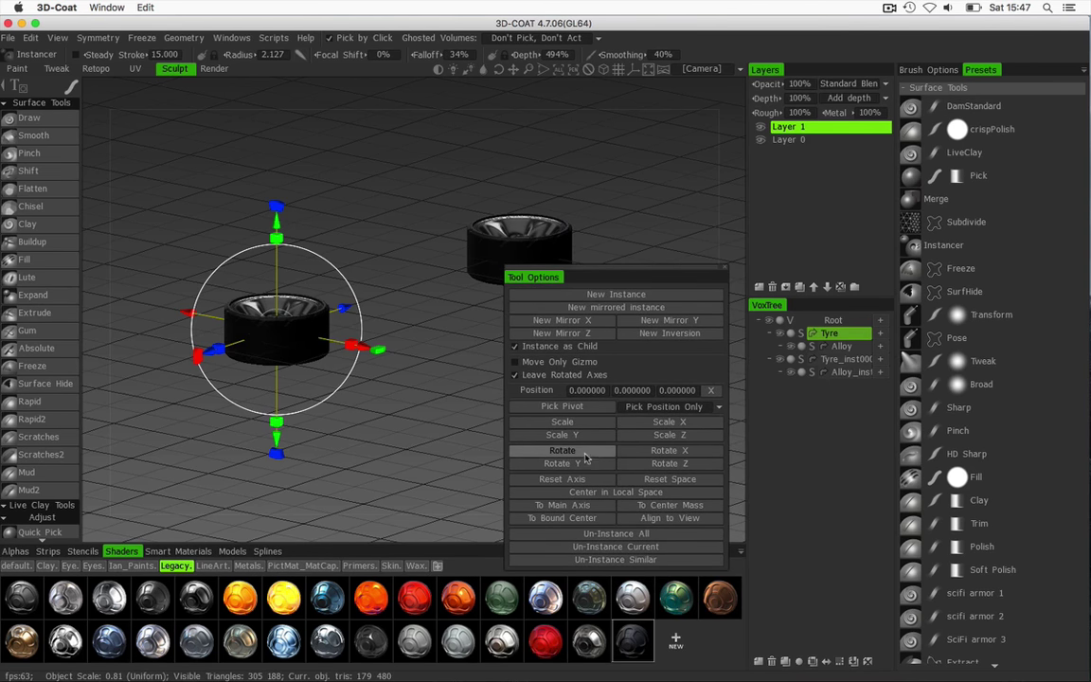
{"action": "left_click", "coordinate": [651, 453]}
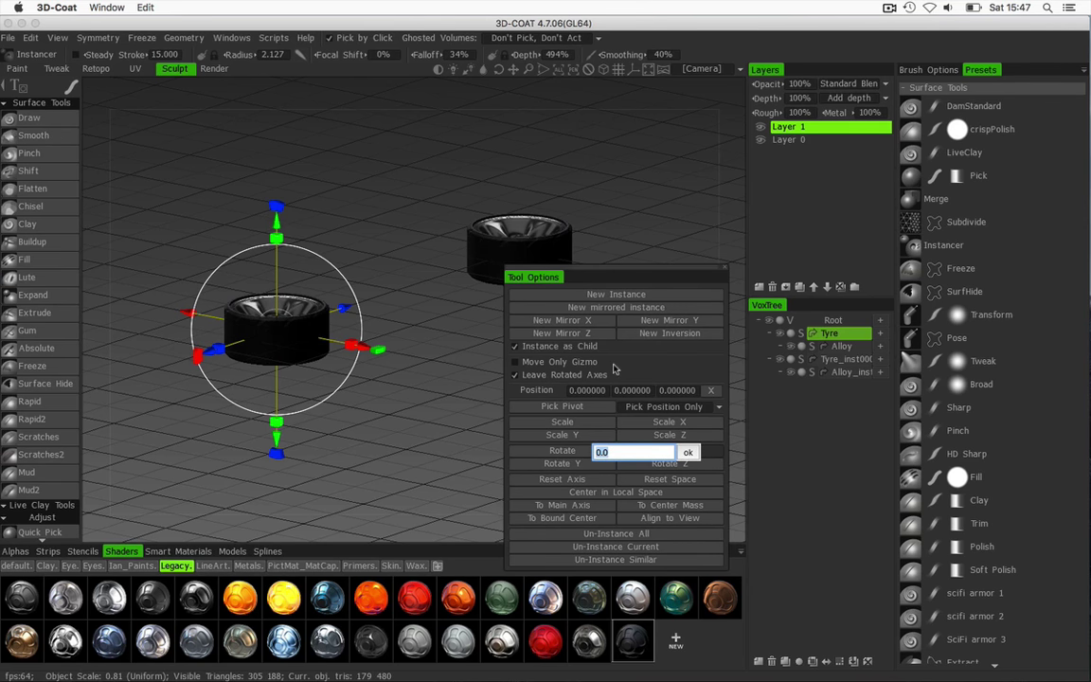
{"action": "type", "text": "90"}
{"action": "key", "text": "Return"}
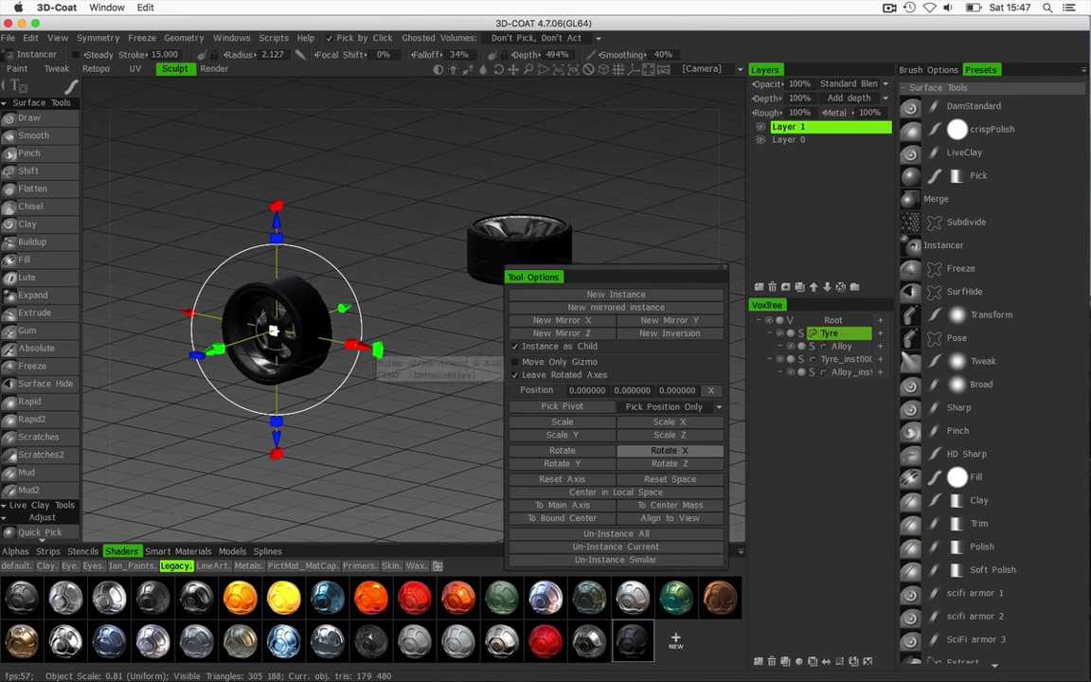
{"action": "mouse_move", "coordinate": [419, 297]}
{"action": "left_mouse_down"}
{"action": "mouse_move", "coordinate": [327, 322]}
{"action": "mouse_move", "coordinate": [190, 300]}
{"action": "mouse_move", "coordinate": [478, 288]}
{"action": "mouse_move", "coordinate": [405, 297]}
{"action": "left_mouse_up"}
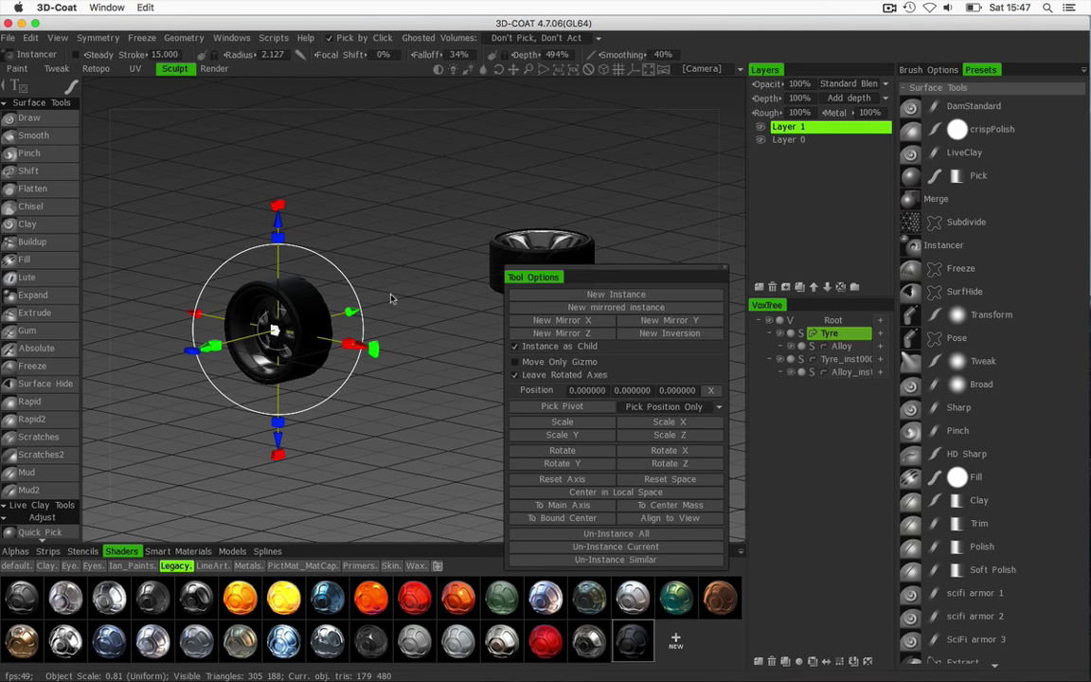
{"action": "key", "text": "super+z"}
- Rotate the original Tyre and its Alloy 90 degrees about the Z axis to stand the wheel upright
{"action": "left_click", "coordinate": [650, 464]}
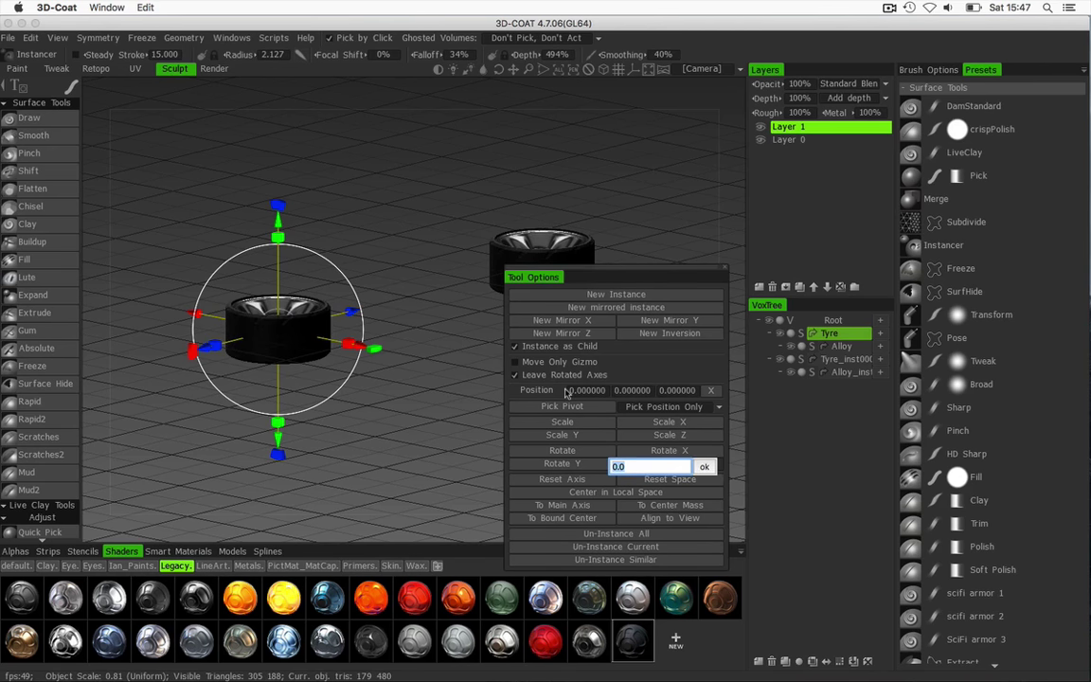
{"action": "type", "text": "90"}
{"action": "key", "text": "Return"}
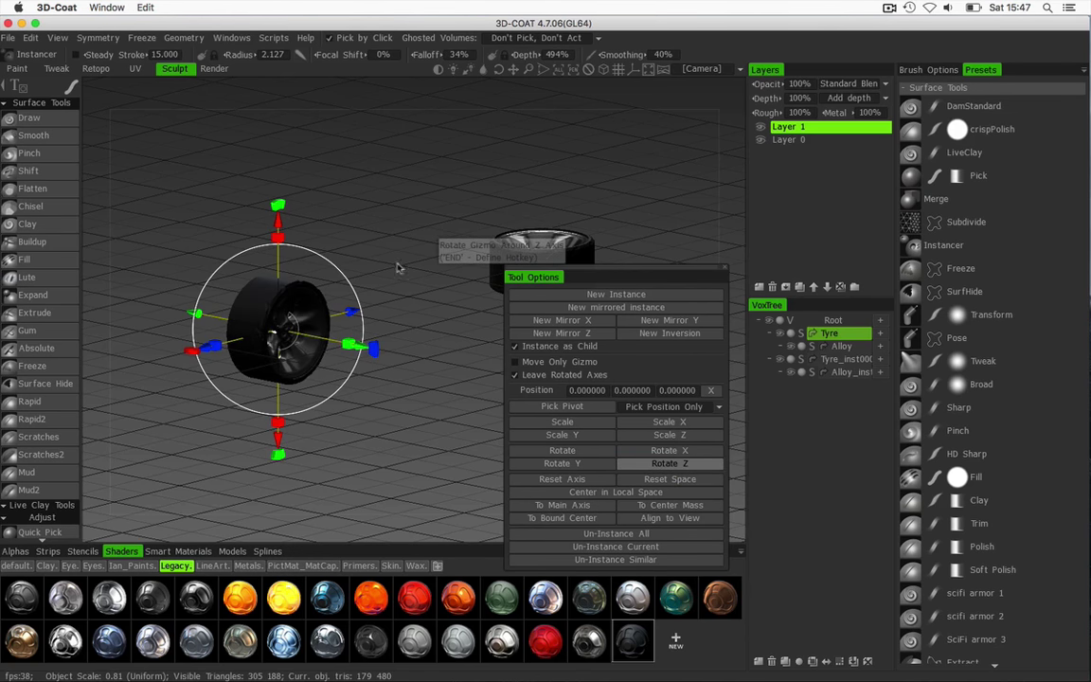
- Rotate the Tyre instance and its Alloy instance 90 degrees about the Z axis to match the original wheel
{"action": "left_click_drag", "start_coordinate": [346, 242], "coordinate": [507, 236]}
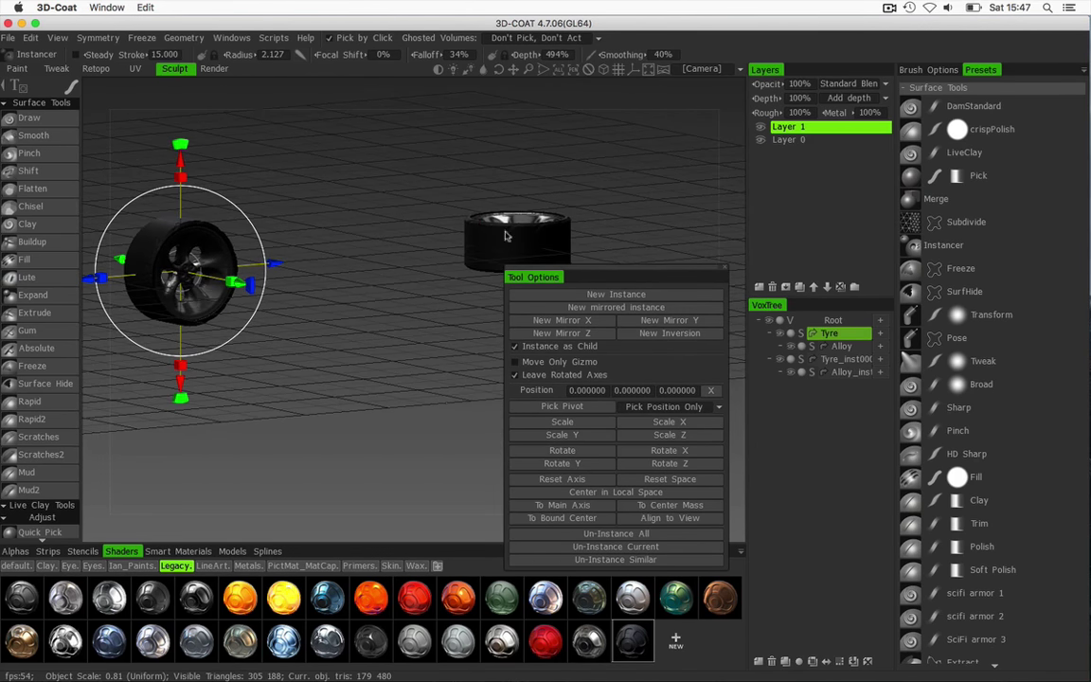
{"action": "left_click", "coordinate": [837, 361]}
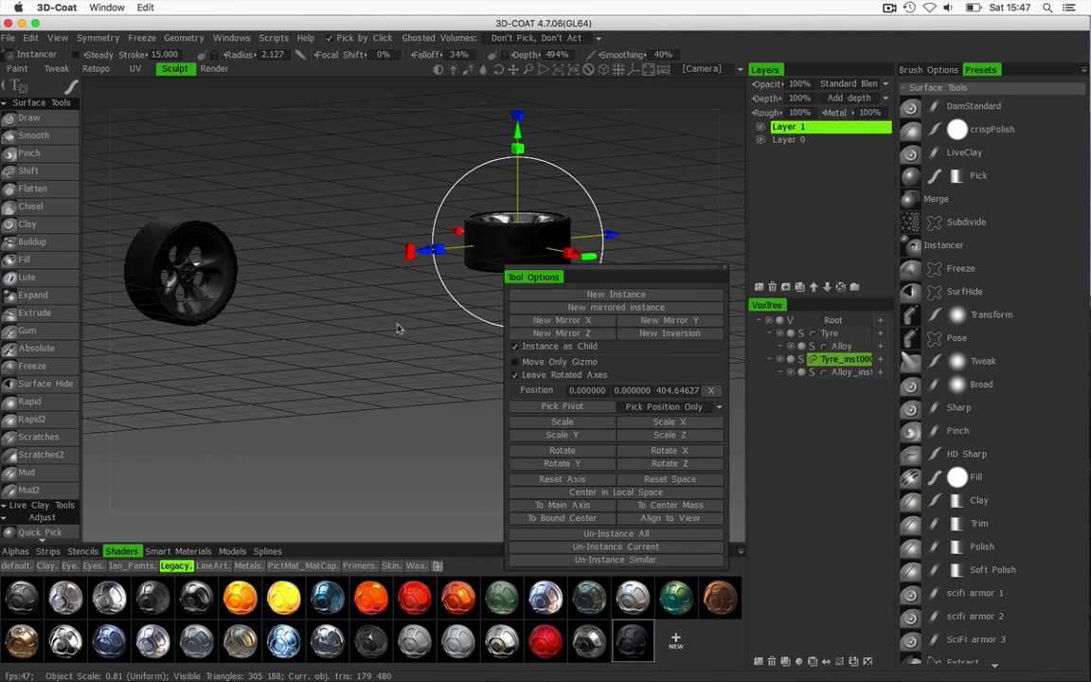
{"action": "left_click", "coordinate": [663, 466]}
{"action": "type", "text": "90"}
{"action": "key", "text": "Return"}
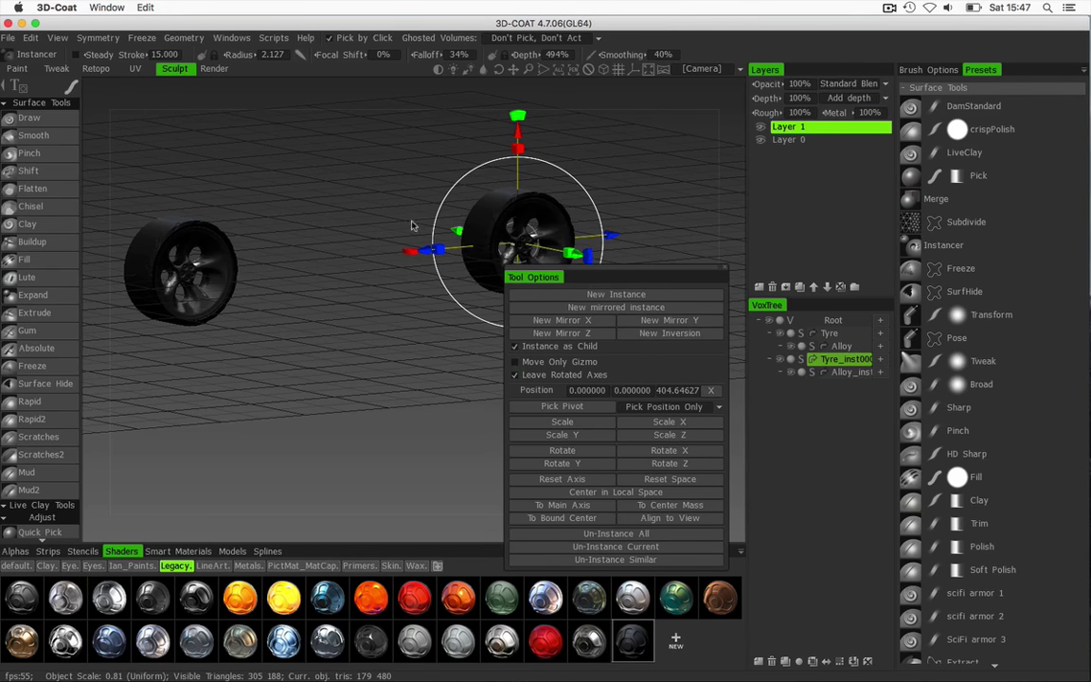
- Rename the original Tyre object in the VoxTree as Front_Tyre
{"action": "mouse_move", "coordinate": [297, 228]}
{"action": "left_mouse_down"}
{"action": "mouse_move", "coordinate": [402, 243]}
{"action": "mouse_move", "coordinate": [339, 259]}
{"action": "mouse_move", "coordinate": [300, 222]}
{"action": "left_mouse_up"}
{"action": "left_click_drag", "start_coordinate": [604, 271], "coordinate": [650, 304]}
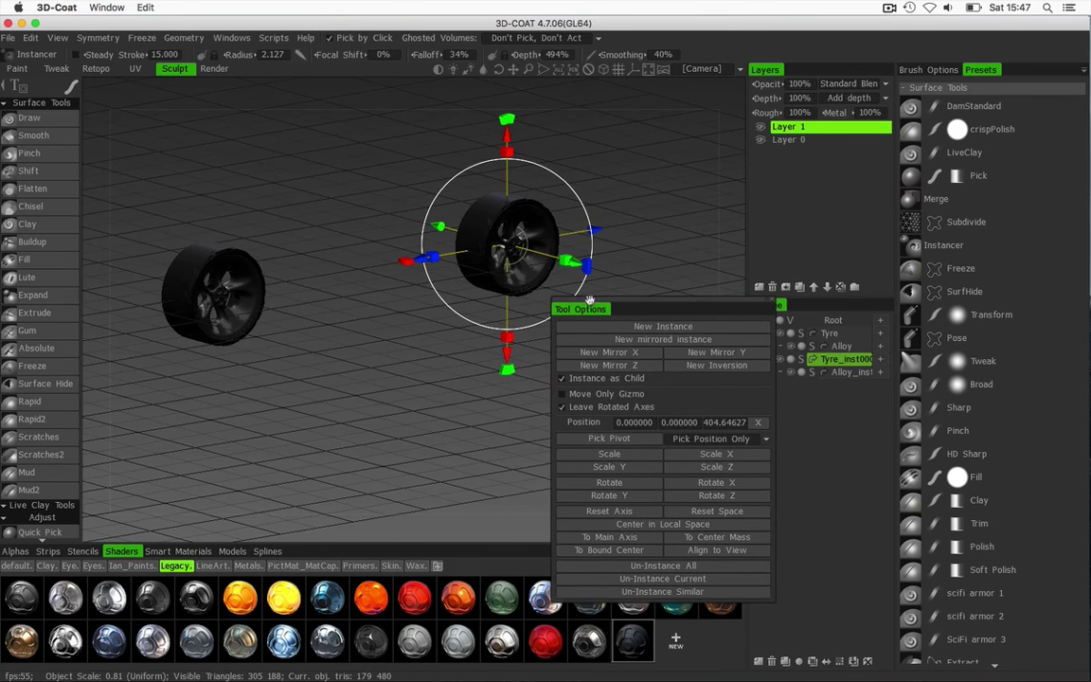
{"action": "left_click_drag", "start_coordinate": [390, 336], "coordinate": [327, 309], "text": "shift"}
{"action": "middle_click_drag", "start_coordinate": [327, 310], "coordinate": [407, 321]}
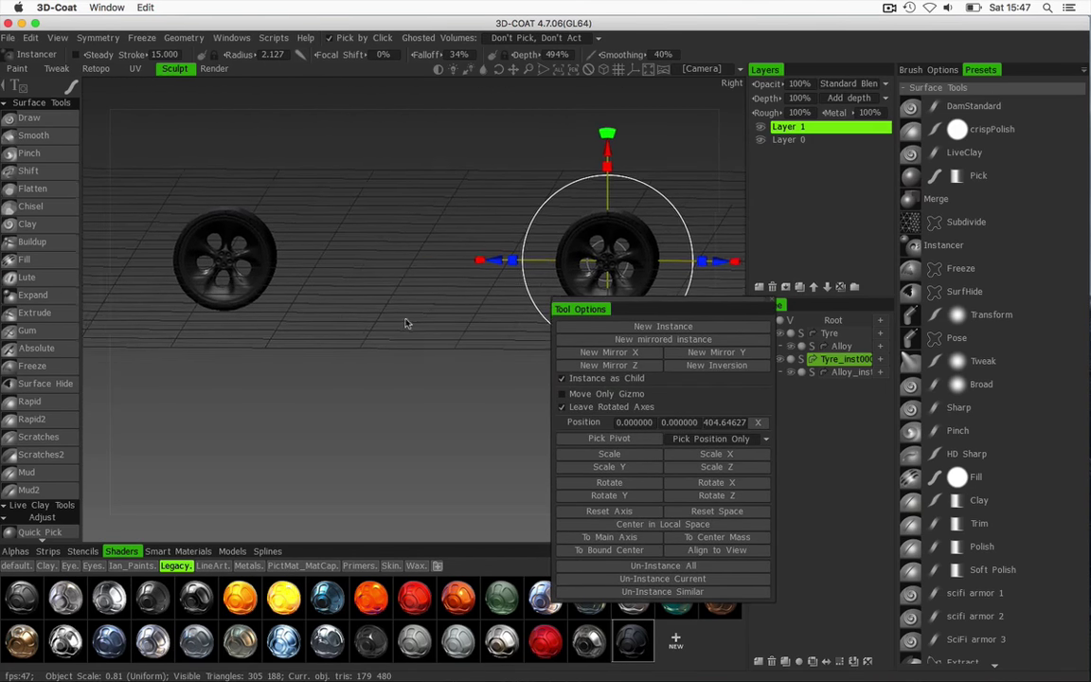
{"action": "left_click_drag", "start_coordinate": [359, 315], "coordinate": [355, 323]}
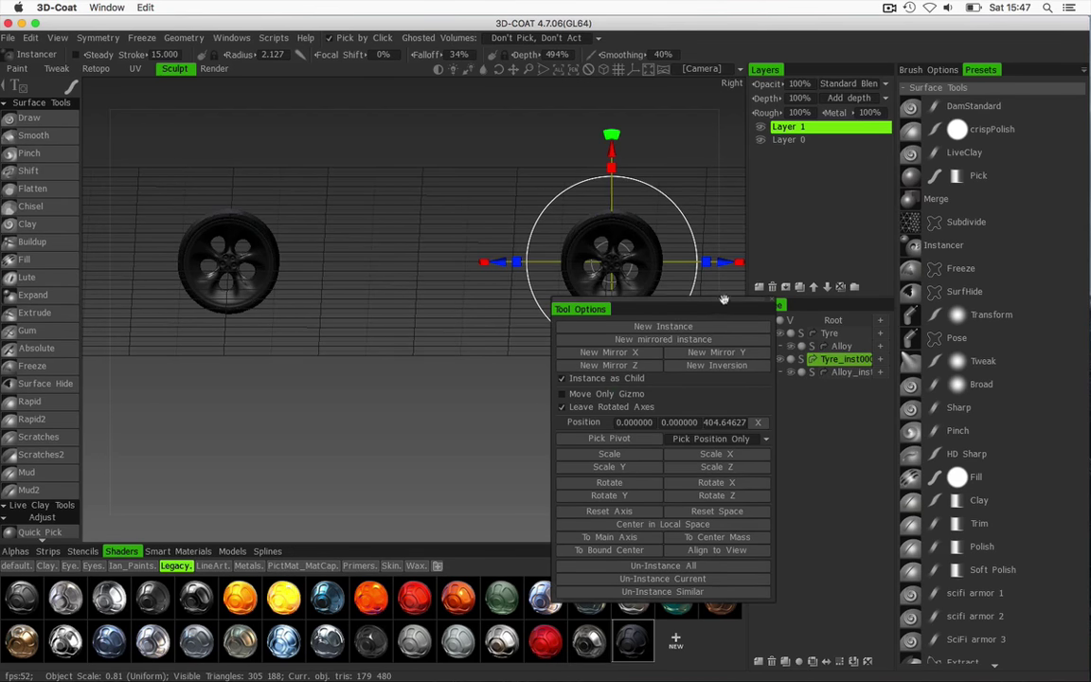
{"action": "left_click_drag", "start_coordinate": [724, 300], "coordinate": [435, 261]}
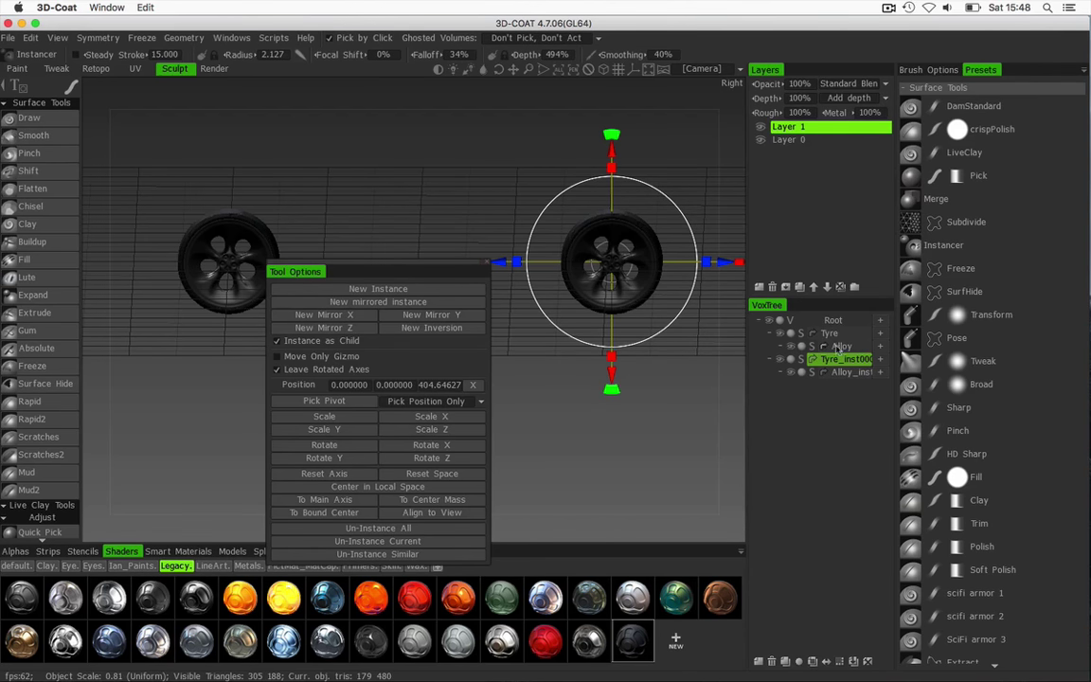
{"action": "left_click", "coordinate": [834, 335]}
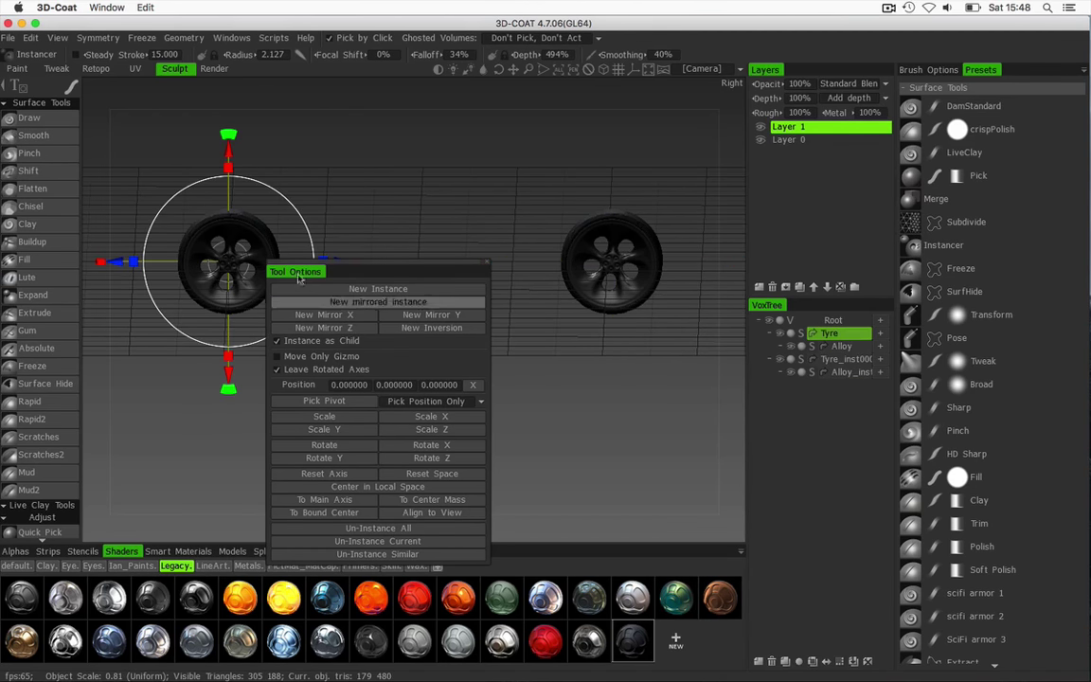
{"action": "double_click", "coordinate": [834, 335]}
{"action": "left_click", "coordinate": [792, 334]}
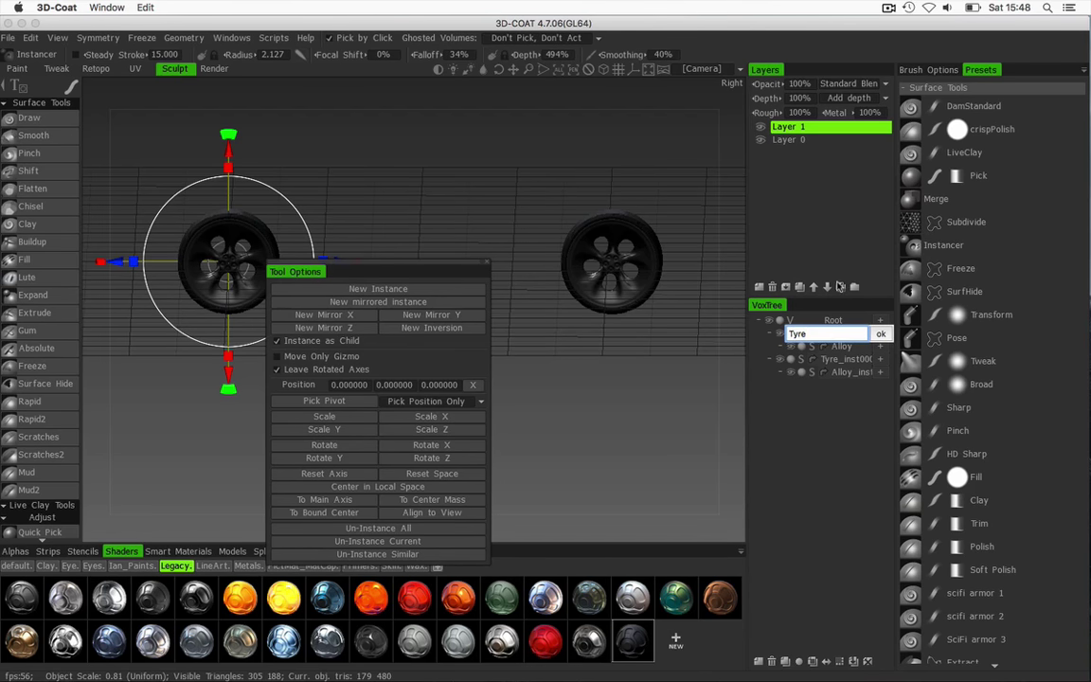
{"action": "type", "text": "Front_"}
{"action": "key", "text": "Return"}
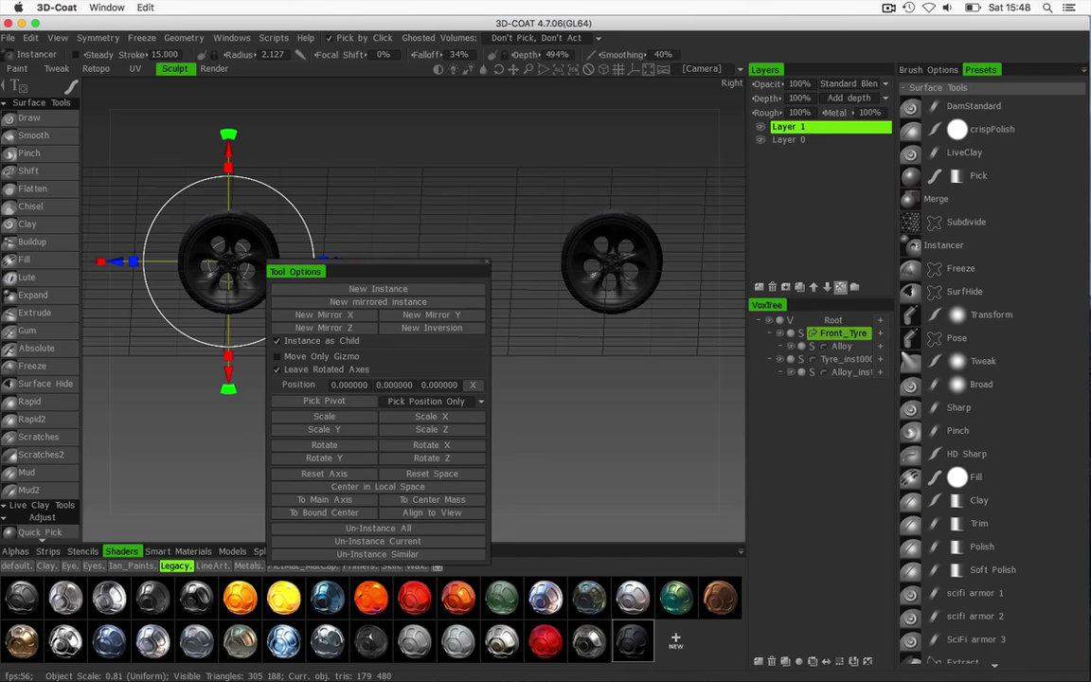
- Rename the Tyre instance object in the VoxTree as Back_Tyre
{"action": "left_click", "coordinate": [837, 365]}
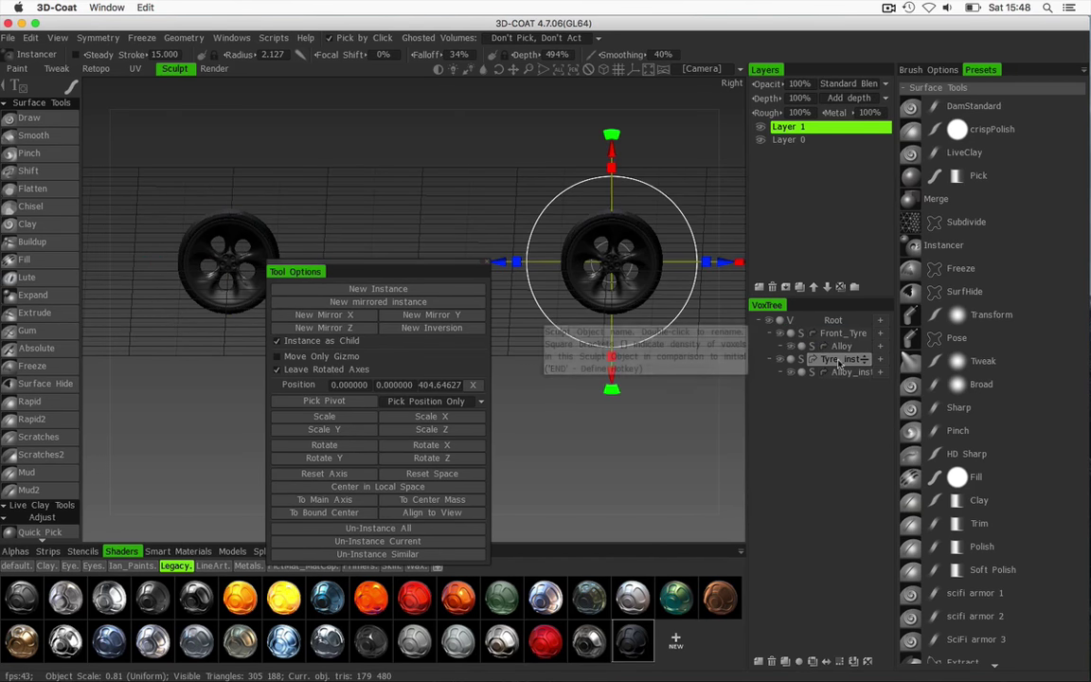
{"action": "double_click", "coordinate": [838, 364]}
{"action": "left_click", "coordinate": [842, 359]}
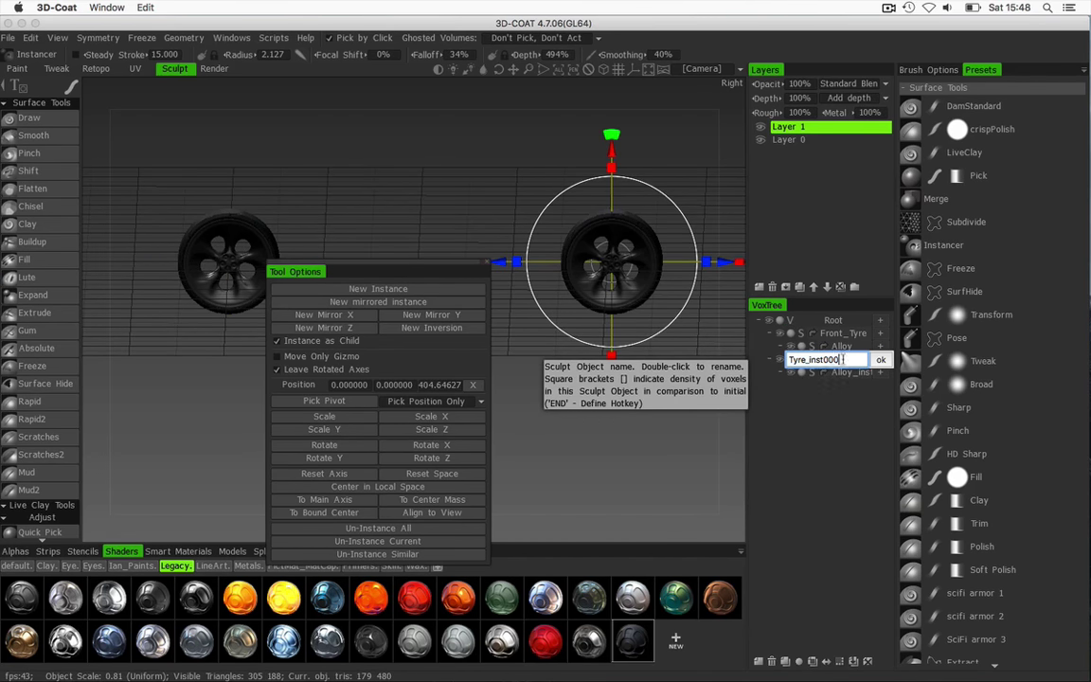
{"action": "key", "text": "BackSpace"}
{"action": "key", "text": "BackSpace"}
{"action": "type", "text": "Back_"}
{"action": "key", "text": "Return"}
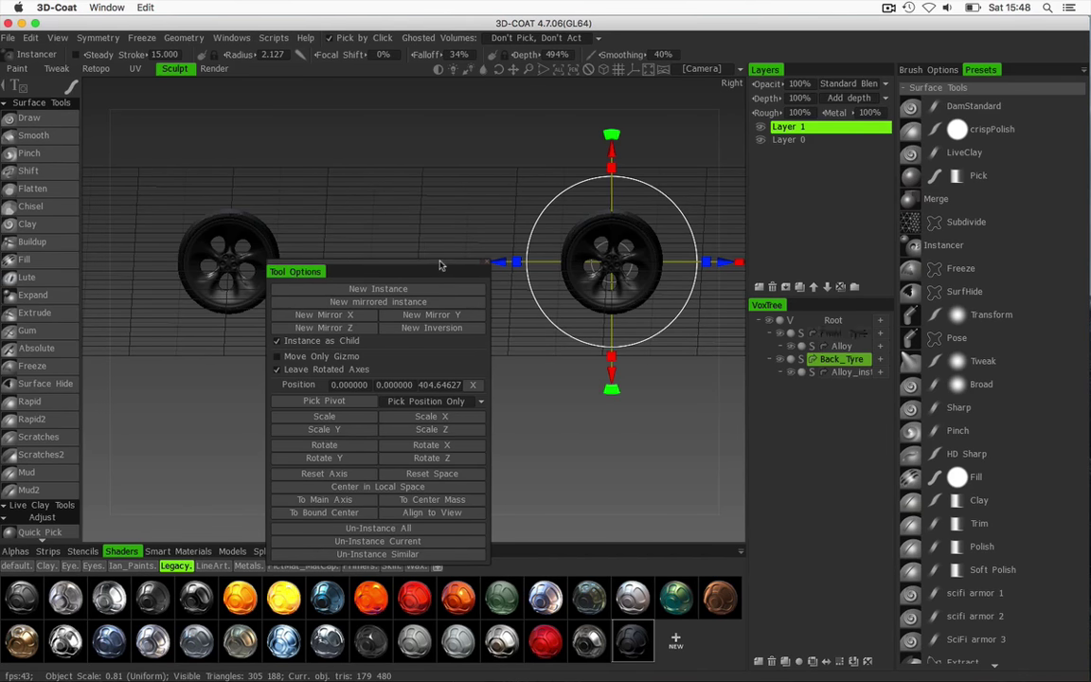
- Change the parent of Back_Tyre to Front_Tyre so both wheels share one hierarchy
{"action": "double_click", "coordinate": [838, 361]}
{"action": "right_click", "coordinate": [837, 361]}
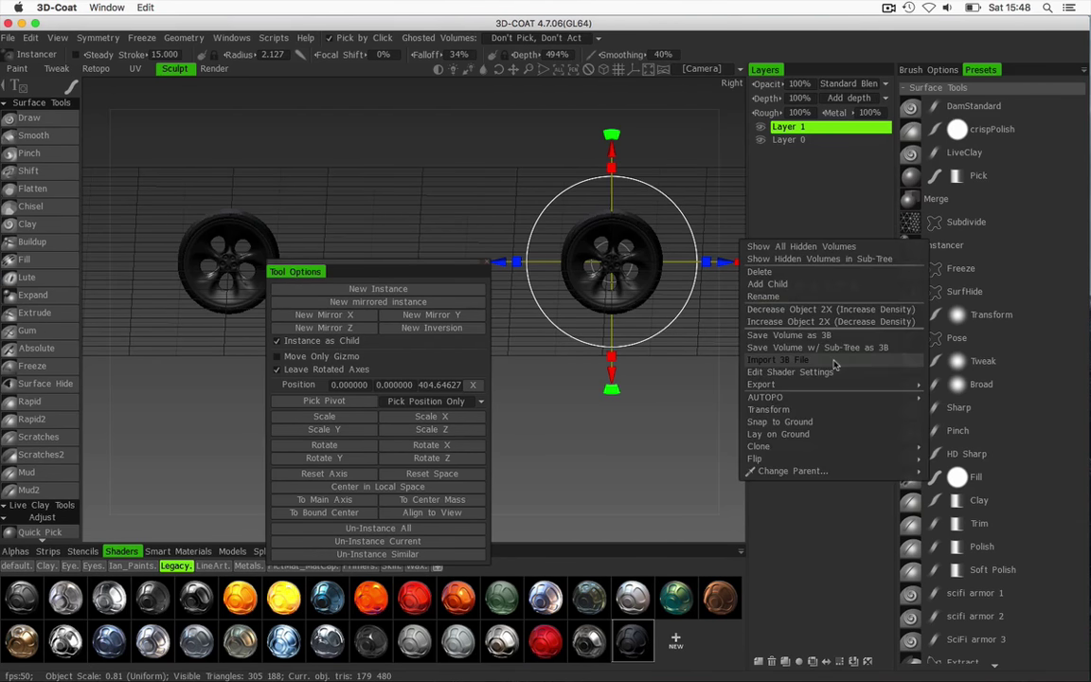
{"action": "mouse_move", "coordinate": [773, 472]}
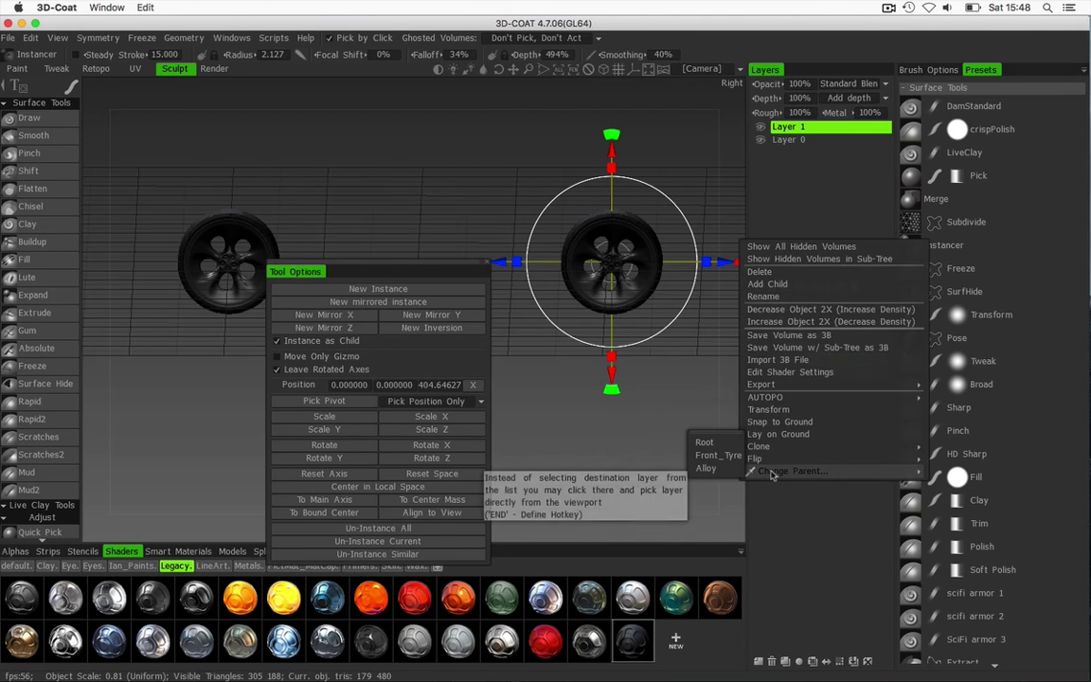
{"action": "left_click", "coordinate": [722, 458]}
- Raise Front_Tyre together with its child wheel parts about 53.2 units along the Y axis to sit on the ground line
{"action": "left_click", "coordinate": [830, 341]}
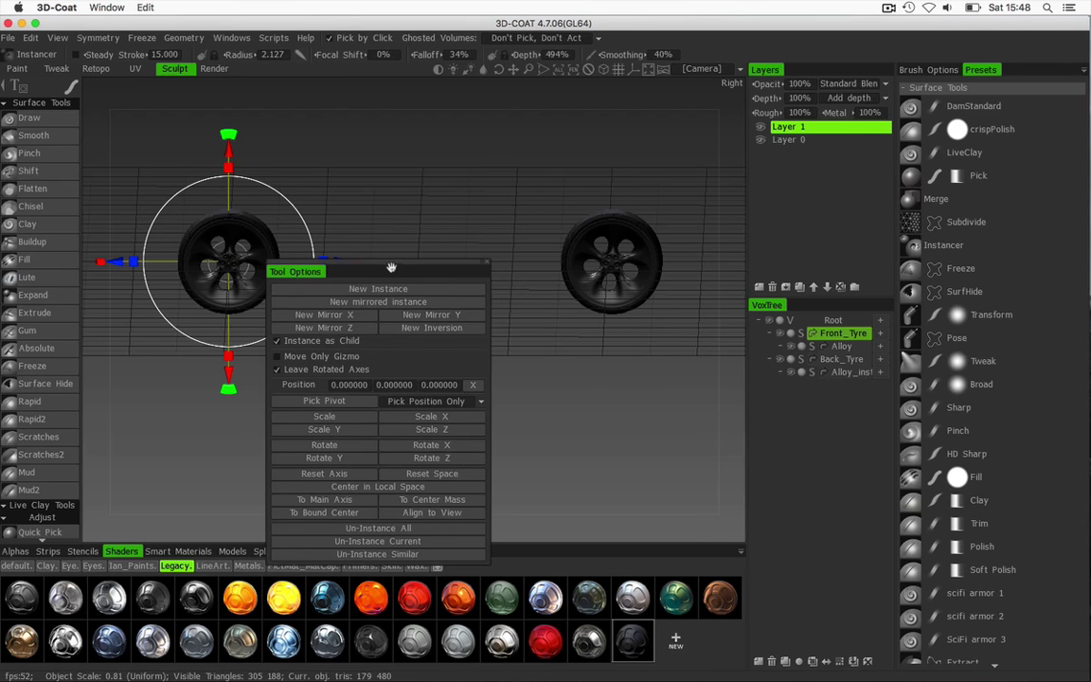
{"action": "left_click_drag", "start_coordinate": [389, 272], "coordinate": [605, 374]}
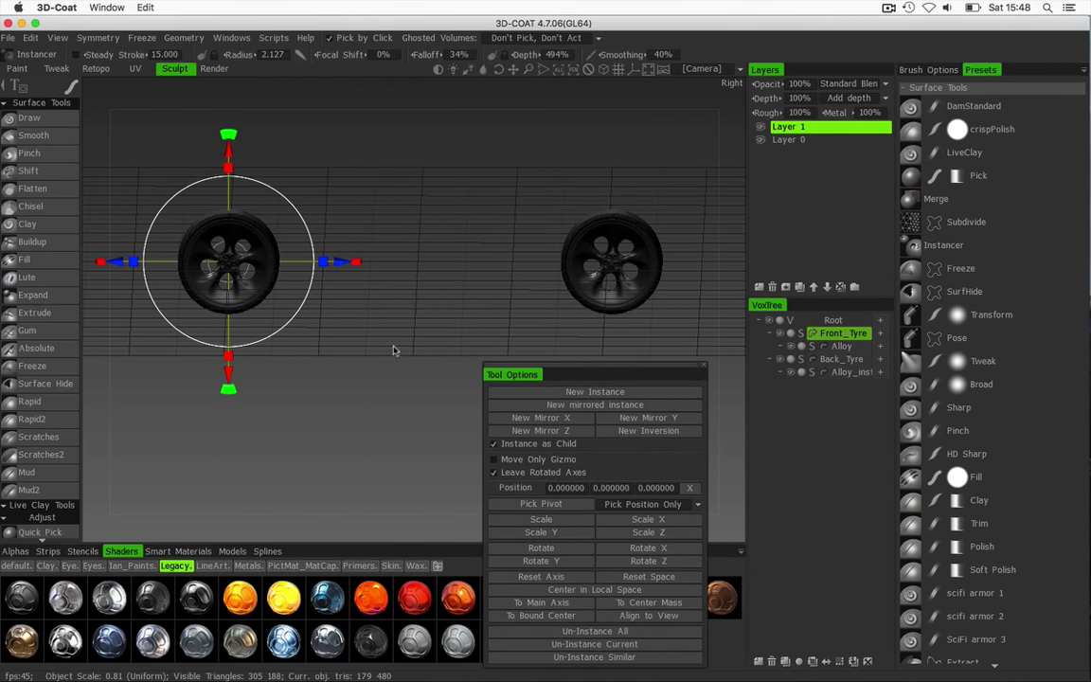
{"action": "mouse_move", "coordinate": [372, 356]}
{"action": "left_mouse_down"}
{"action": "mouse_move", "coordinate": [386, 333]}
{"action": "mouse_move", "coordinate": [377, 350]}
{"action": "left_mouse_up"}
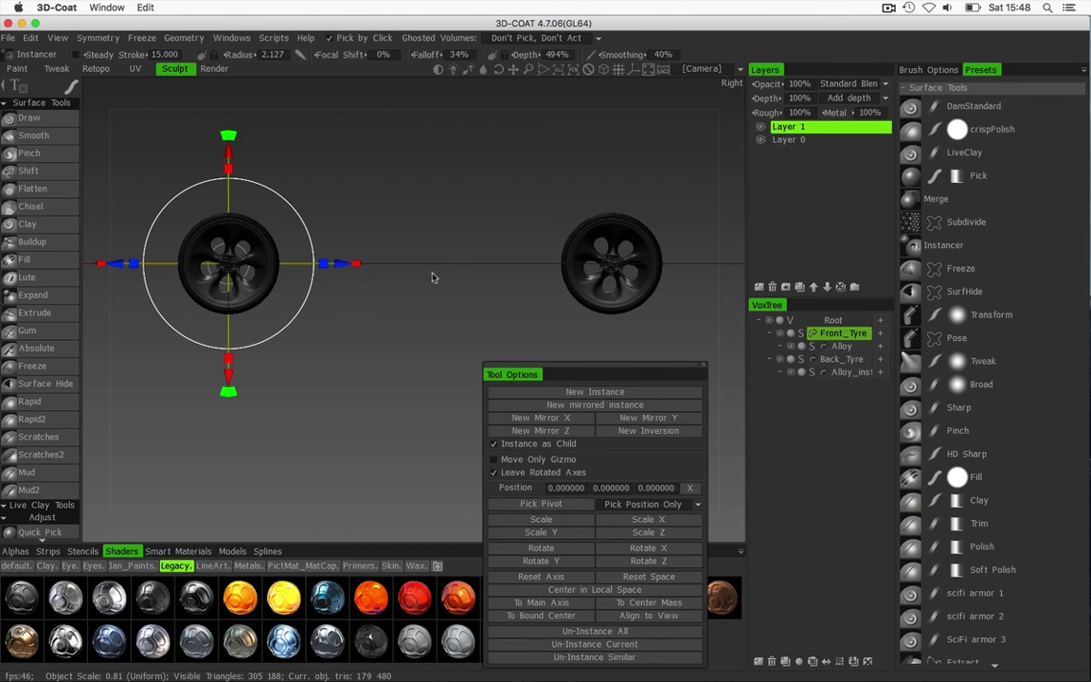
{"action": "right_click_drag", "start_coordinate": [416, 166], "coordinate": [389, 186]}
{"action": "middle_click_drag", "start_coordinate": [389, 187], "coordinate": [406, 201]}
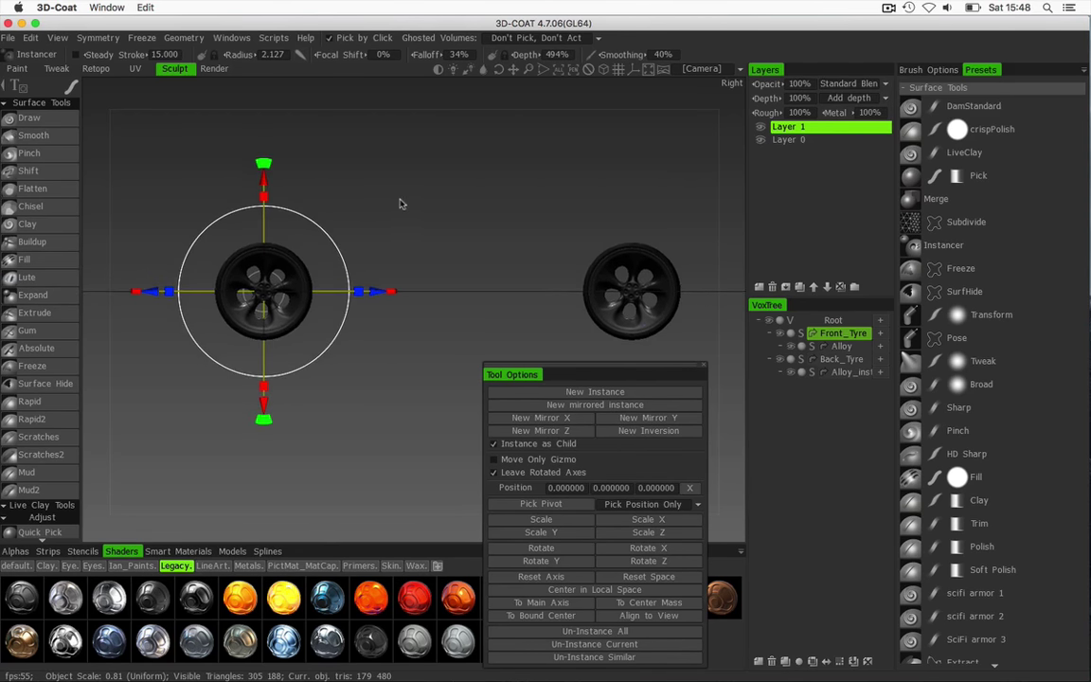
{"action": "left_click_drag", "start_coordinate": [270, 186], "coordinate": [274, 141]}
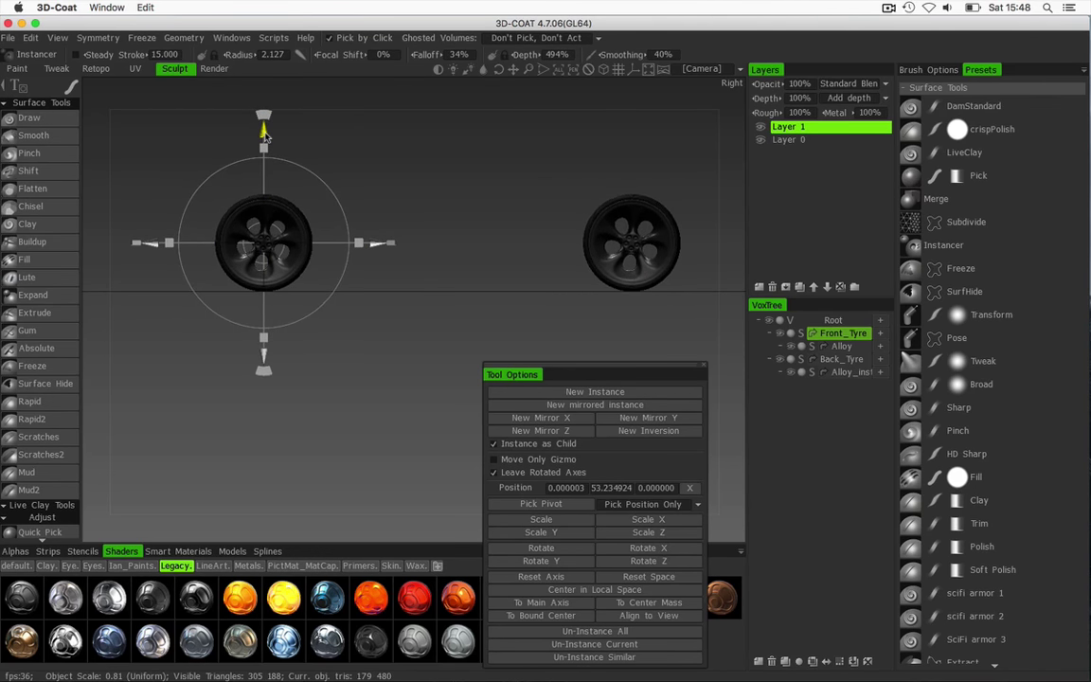
{"action": "left_click_drag", "start_coordinate": [373, 157], "coordinate": [340, 268]}
{"action": "left_click_drag", "start_coordinate": [421, 250], "coordinate": [445, 185]}
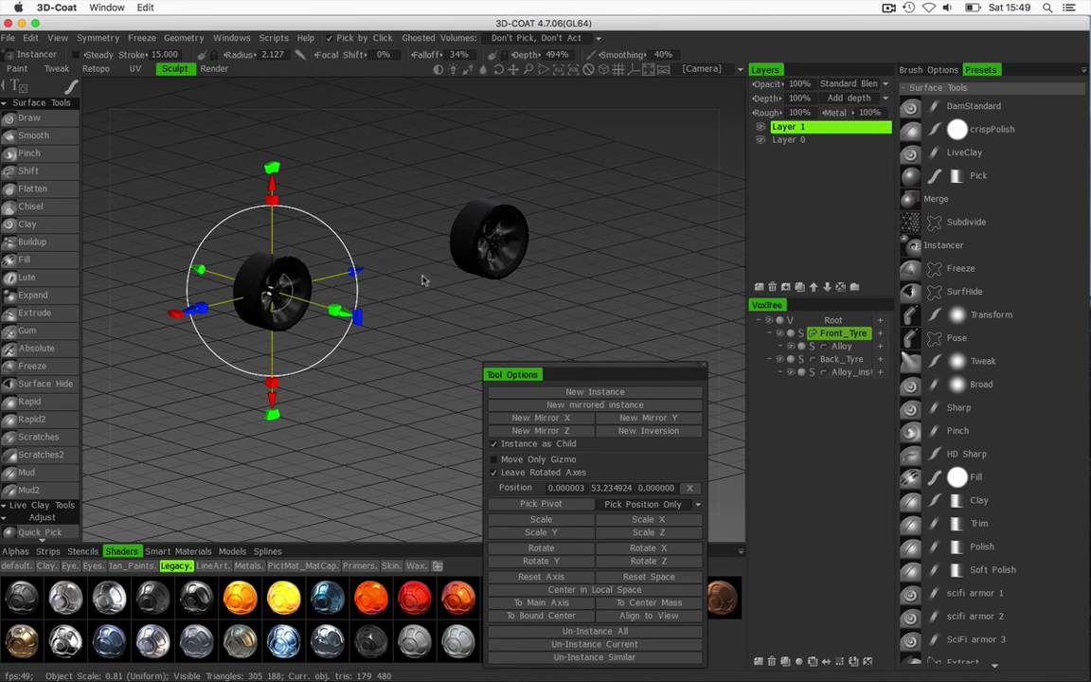
{"action": "left_click_drag", "start_coordinate": [445, 283], "coordinate": [415, 310]}
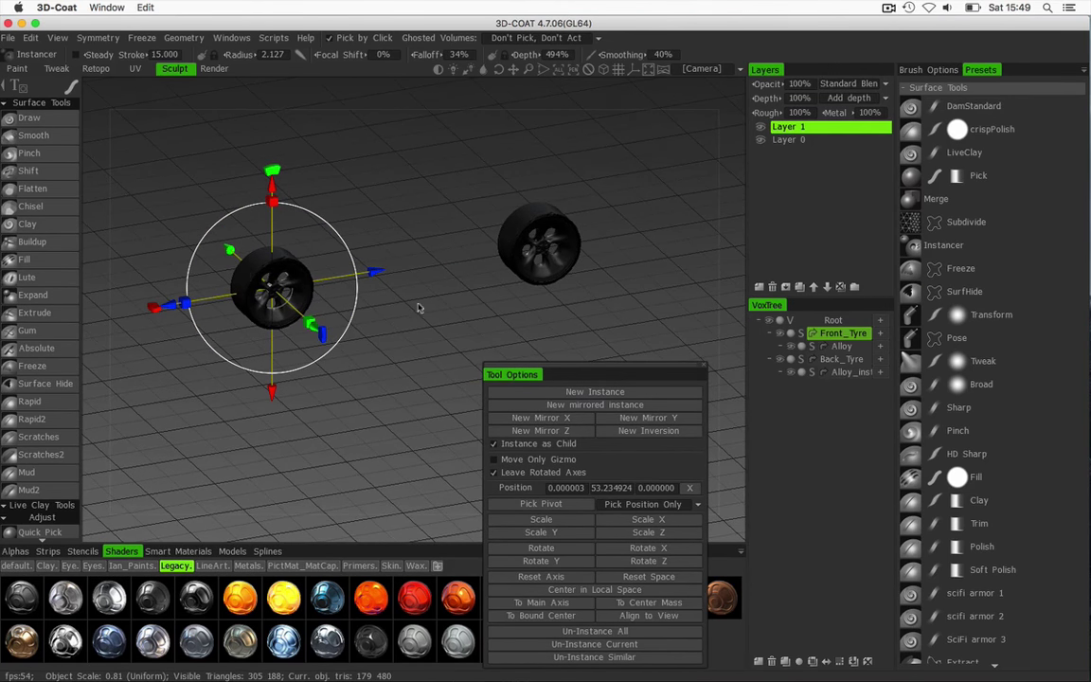